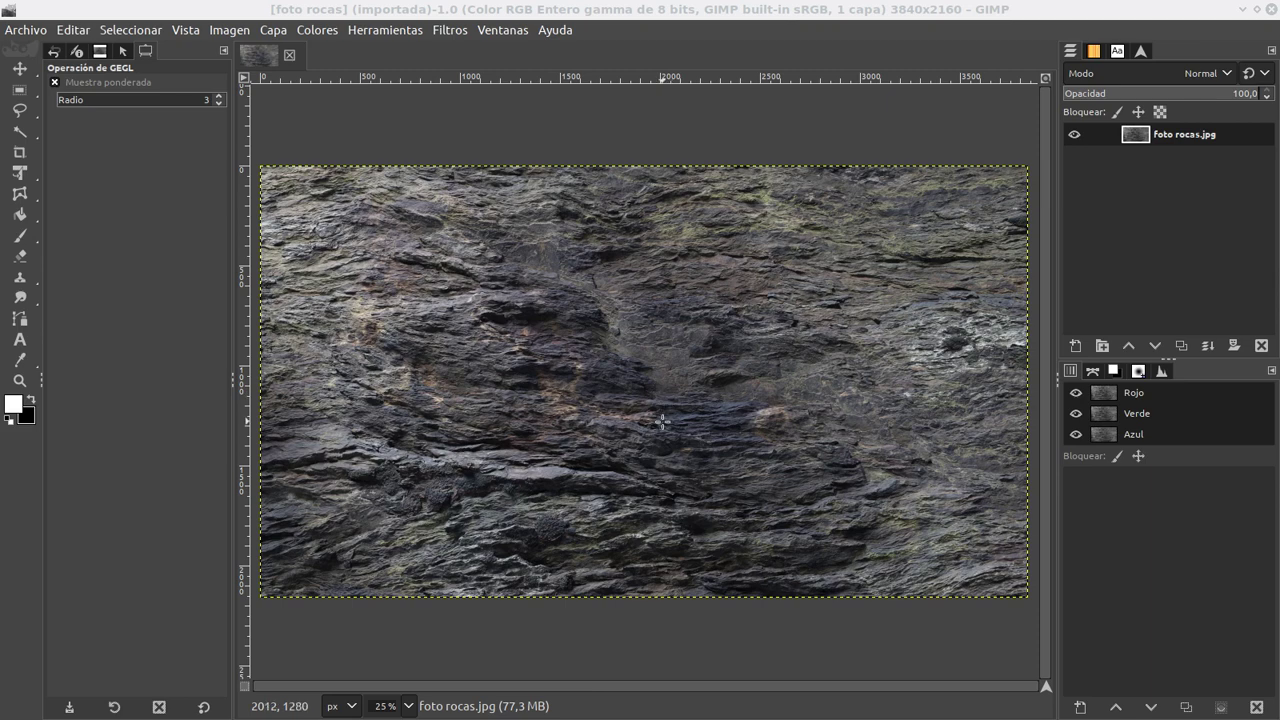
# Step: Scale the rock photo to 2048 × 2048 pixels, with the width/height chain unlinked
pyautogui.click(428, 16)
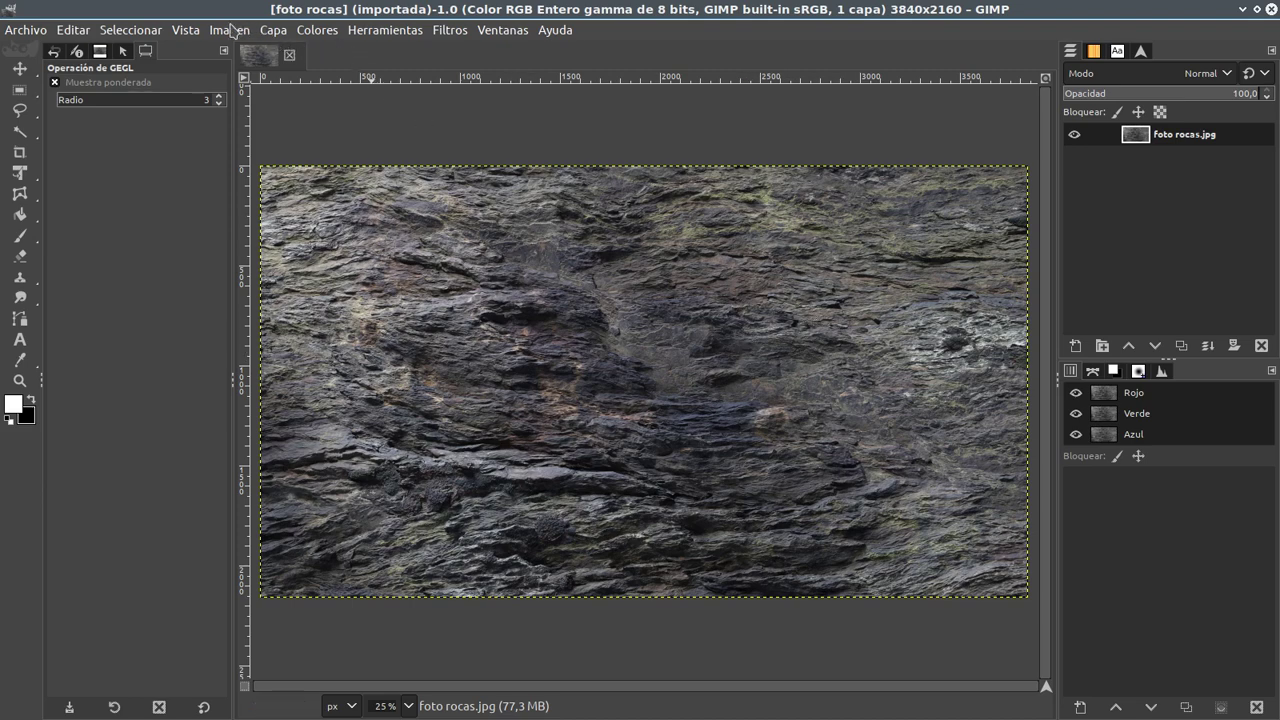
pyautogui.click(230, 31)
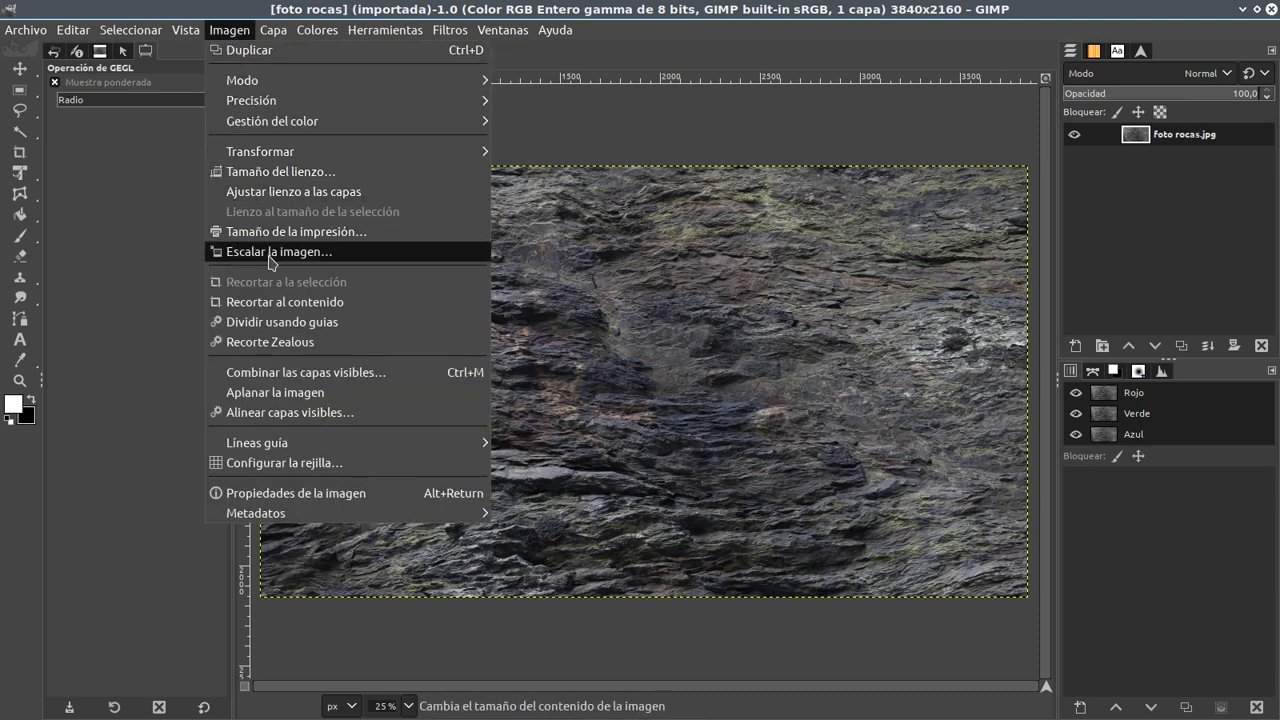
pyautogui.click(272, 251)
pyautogui.click(661, 337)
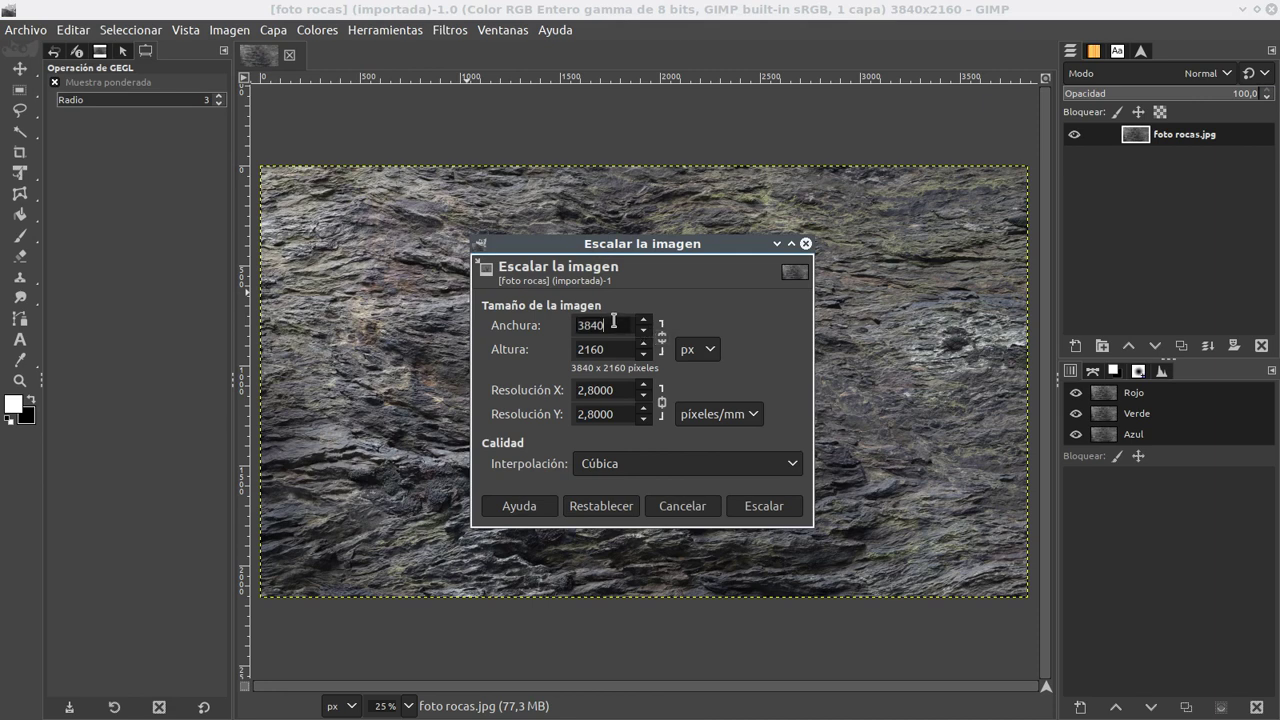
pyautogui.doubleClick(613, 324)
pyautogui.write('204')
pyautogui.write('8')
pyautogui.press('Tab')
pyautogui.press('Tab')
pyautogui.write('20')
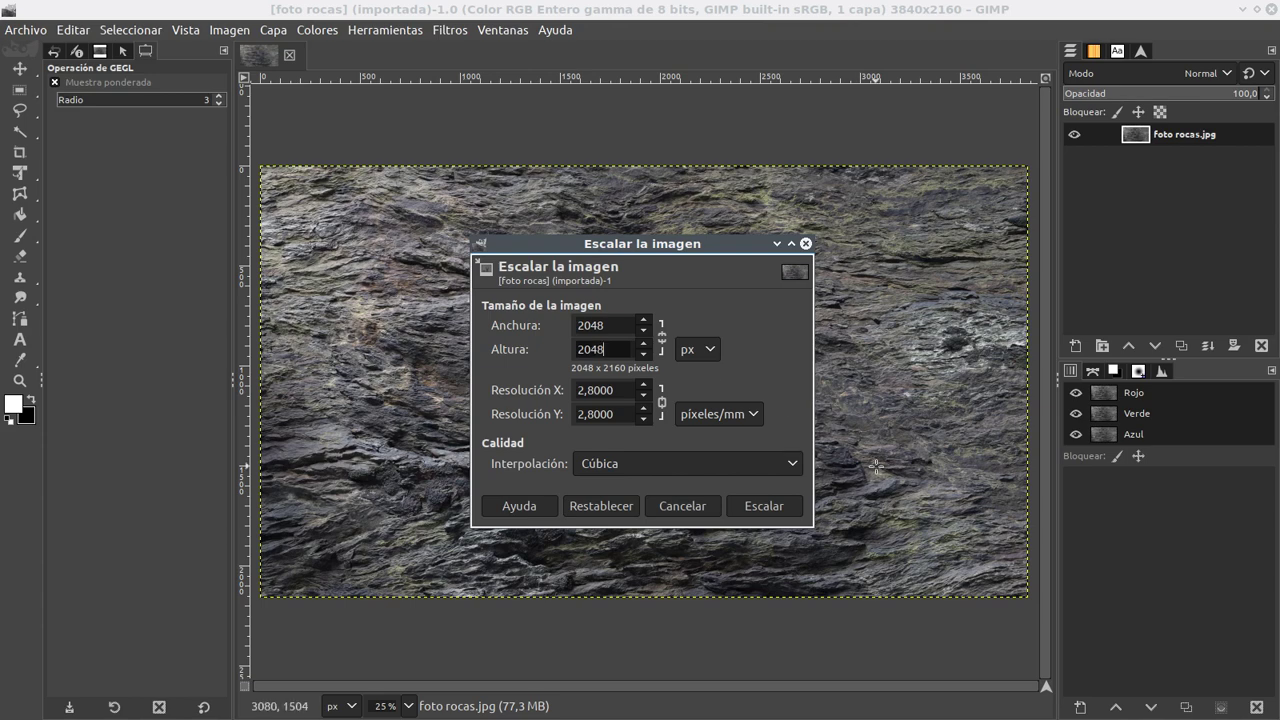
pyautogui.click(768, 510)
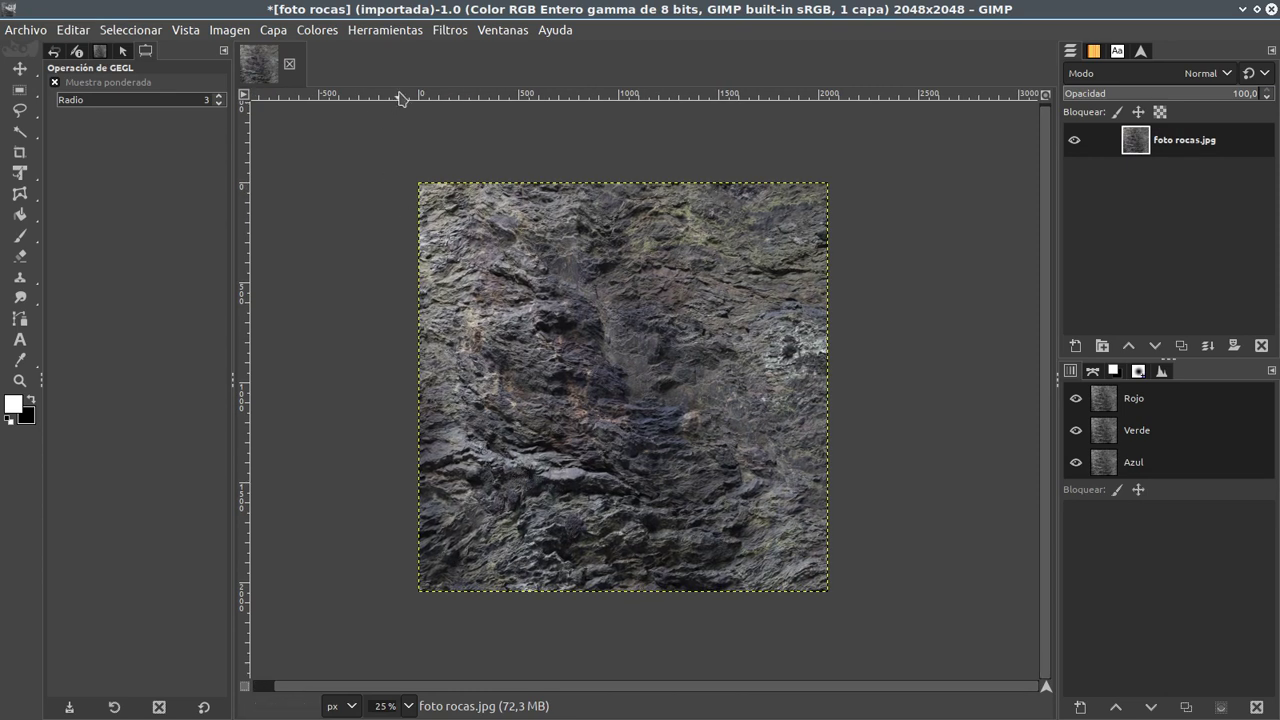
# Step: Apply the Map > Seamless Tile filter to the rock image, comparing preview on and off
pyautogui.click(450, 32)
pyautogui.moveTo(466, 340)
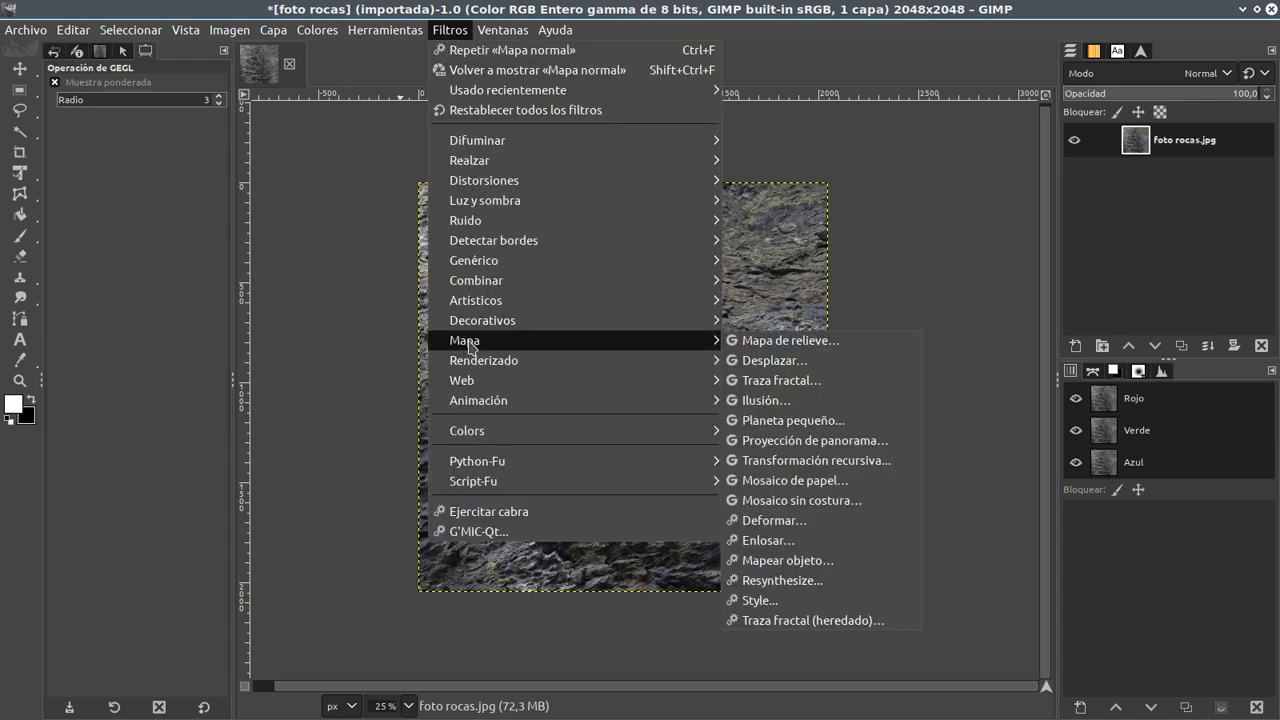
pyautogui.click(815, 506)
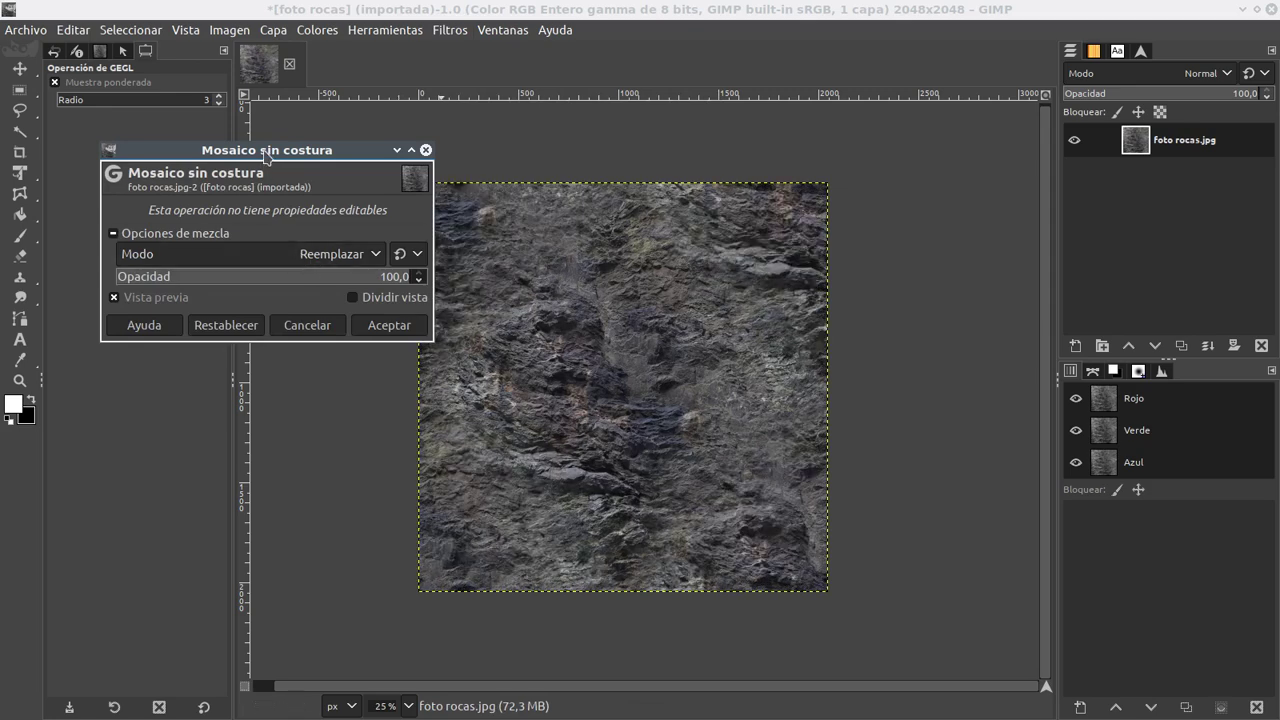
pyautogui.moveTo(265, 153); pyautogui.dragTo(208, 158)
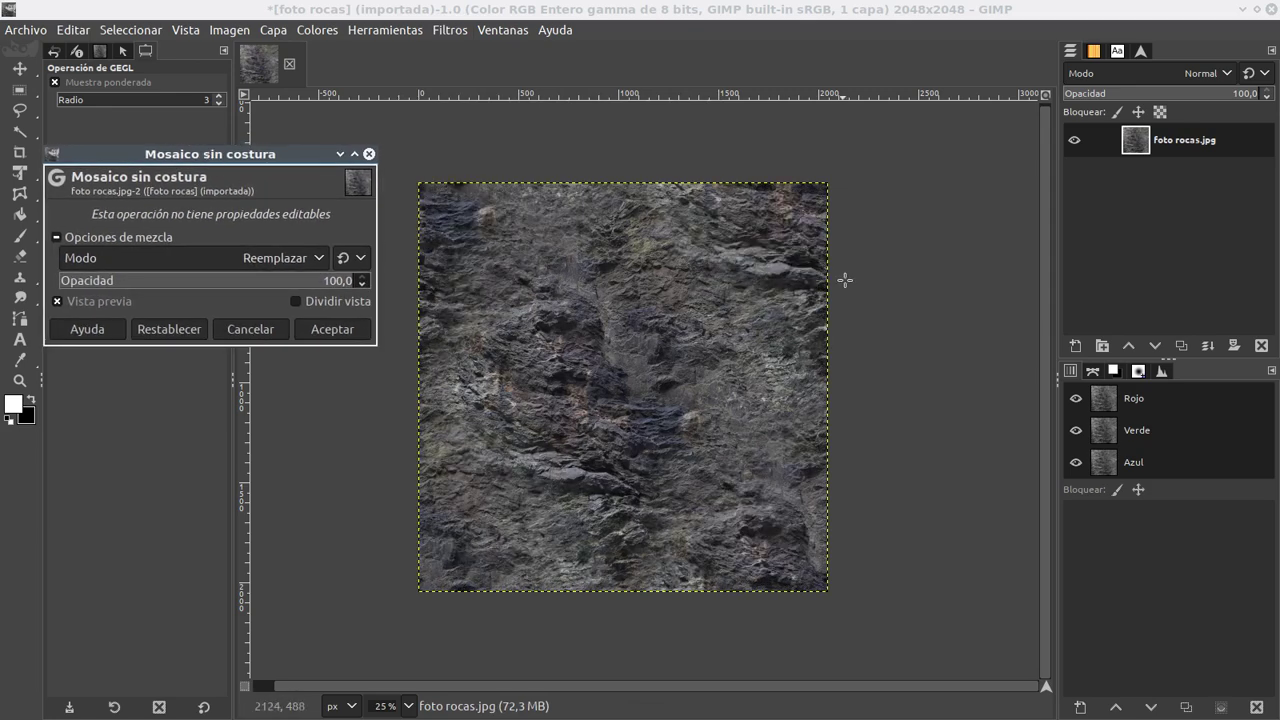
pyautogui.click(74, 311)
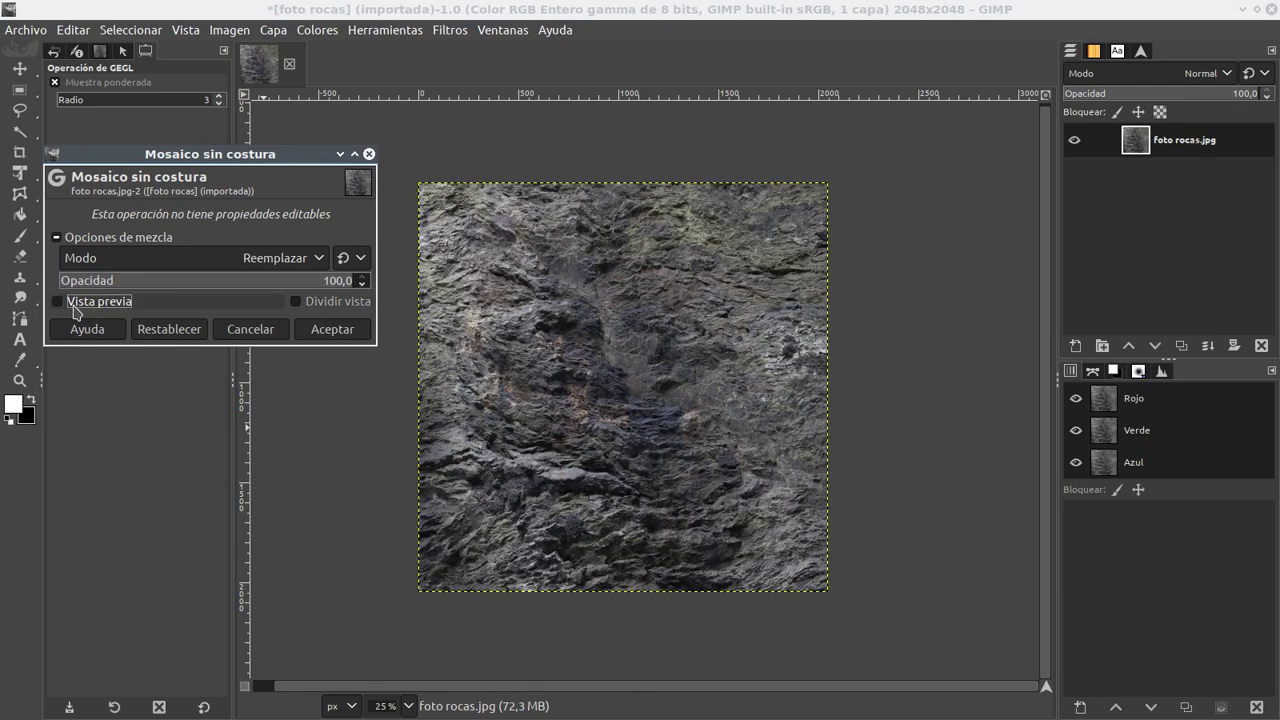
pyautogui.click(74, 311)
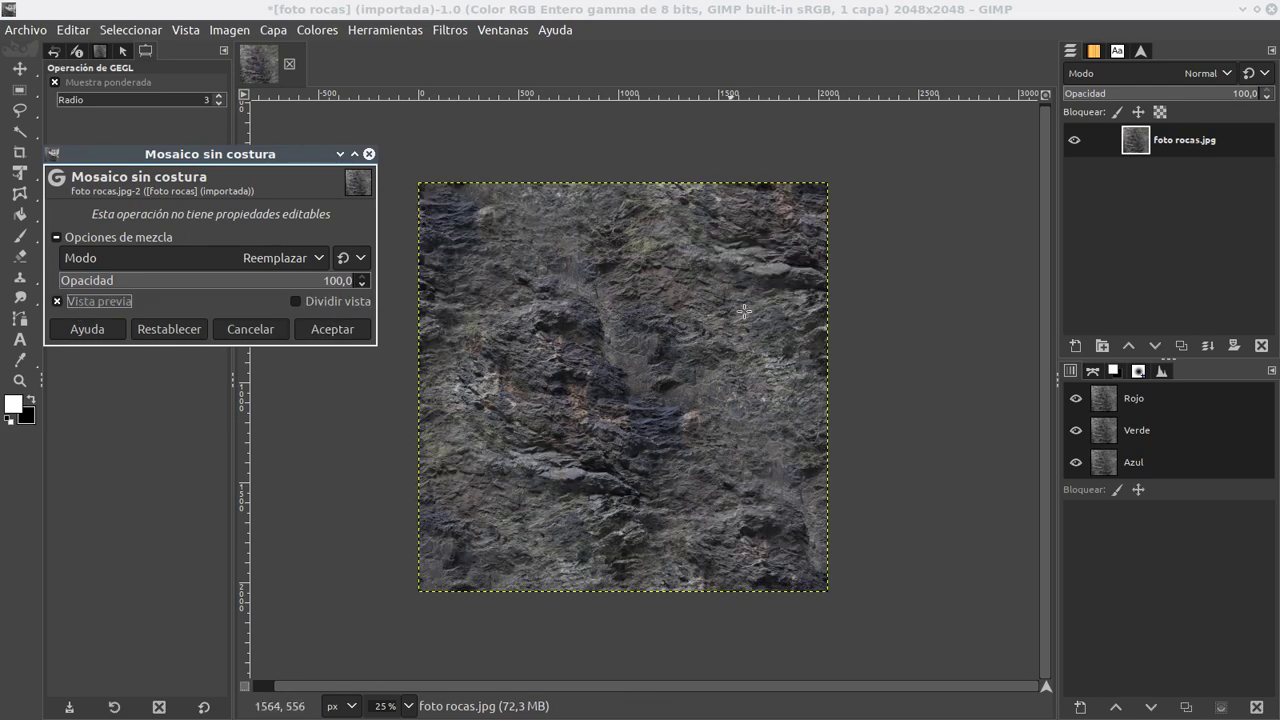
pyautogui.click(330, 329)
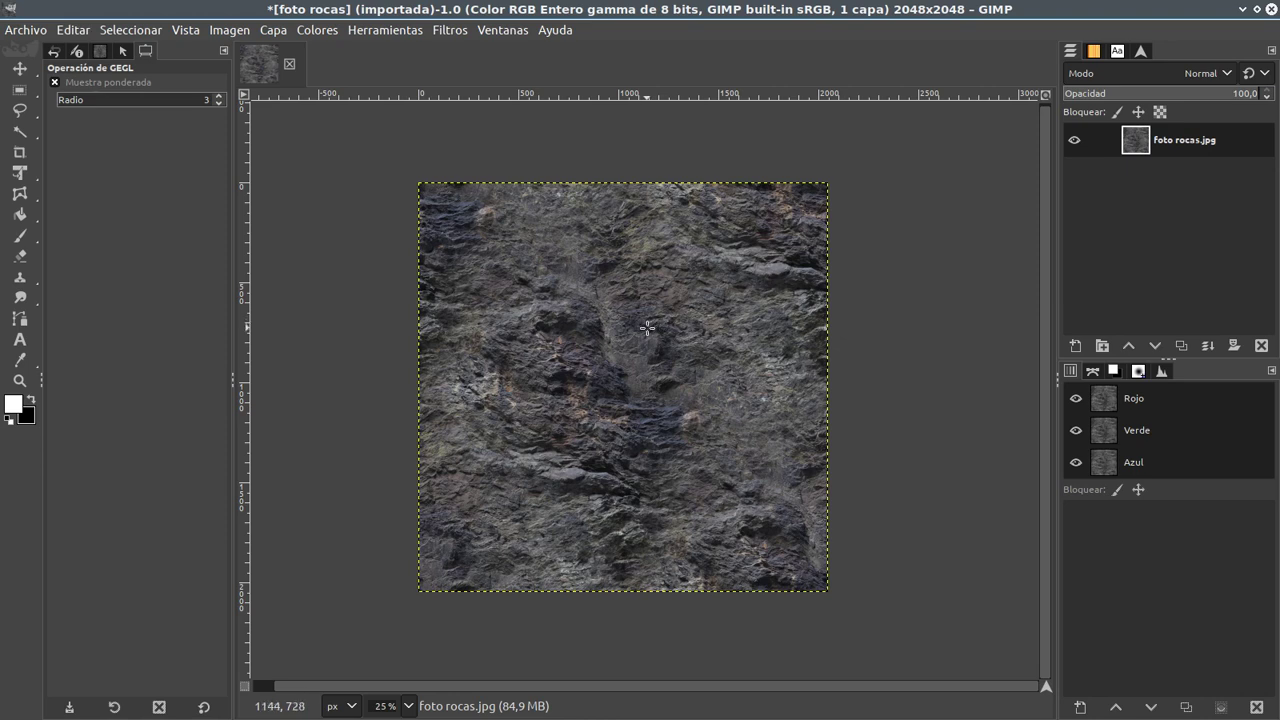
pyautogui.moveTo(647, 327); pyautogui.dragTo(635, 348)
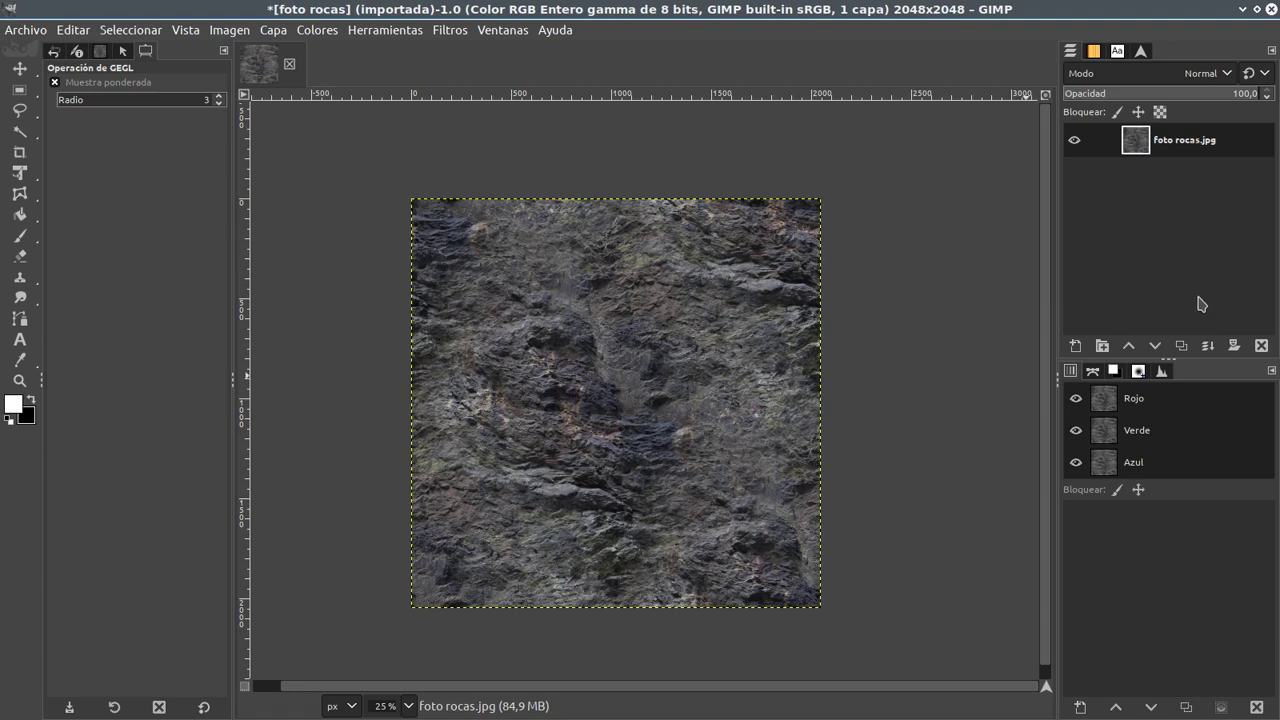
# Step: Duplicate the rock layer and run the High Pass filter on the copy
pyautogui.click(1181, 345)
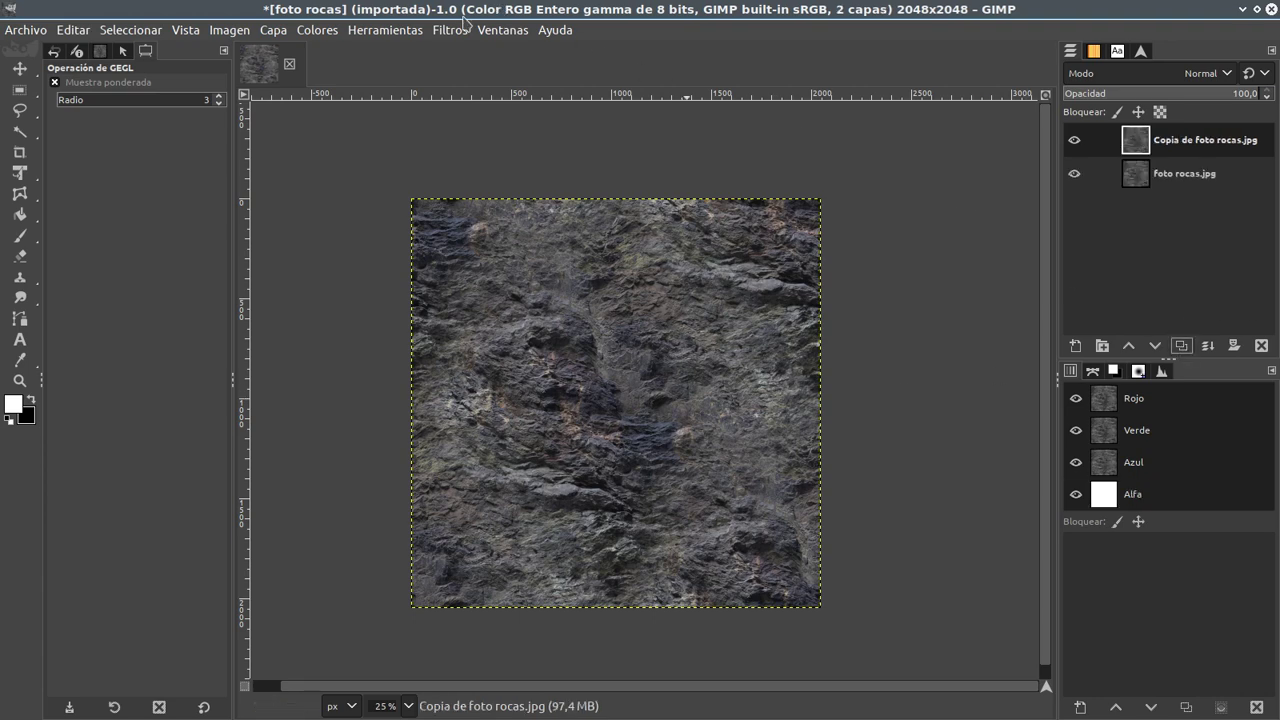
pyautogui.click(450, 32)
pyautogui.moveTo(470, 160)
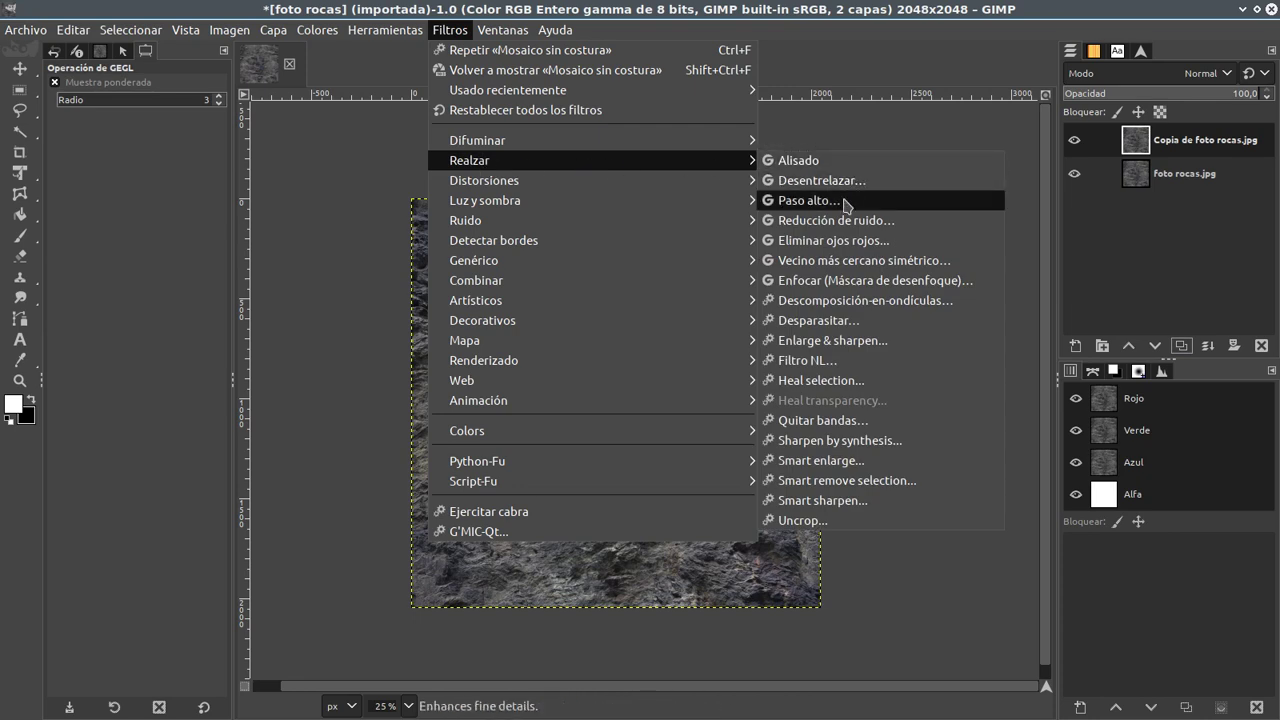
pyautogui.click(846, 200)
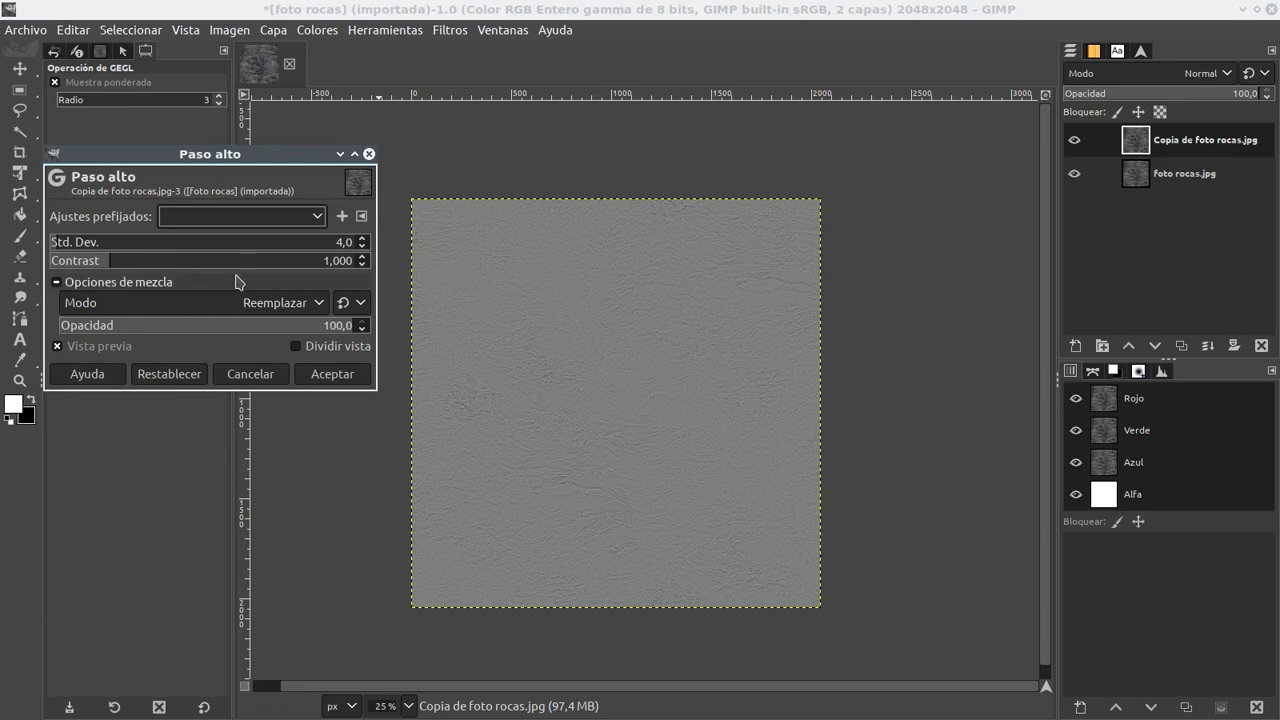
# Step: Set High Pass Std. Dev. to 52.1 and contrast to 2.671, previewing the result
pyautogui.click(180, 258)
pyautogui.click(96, 241)
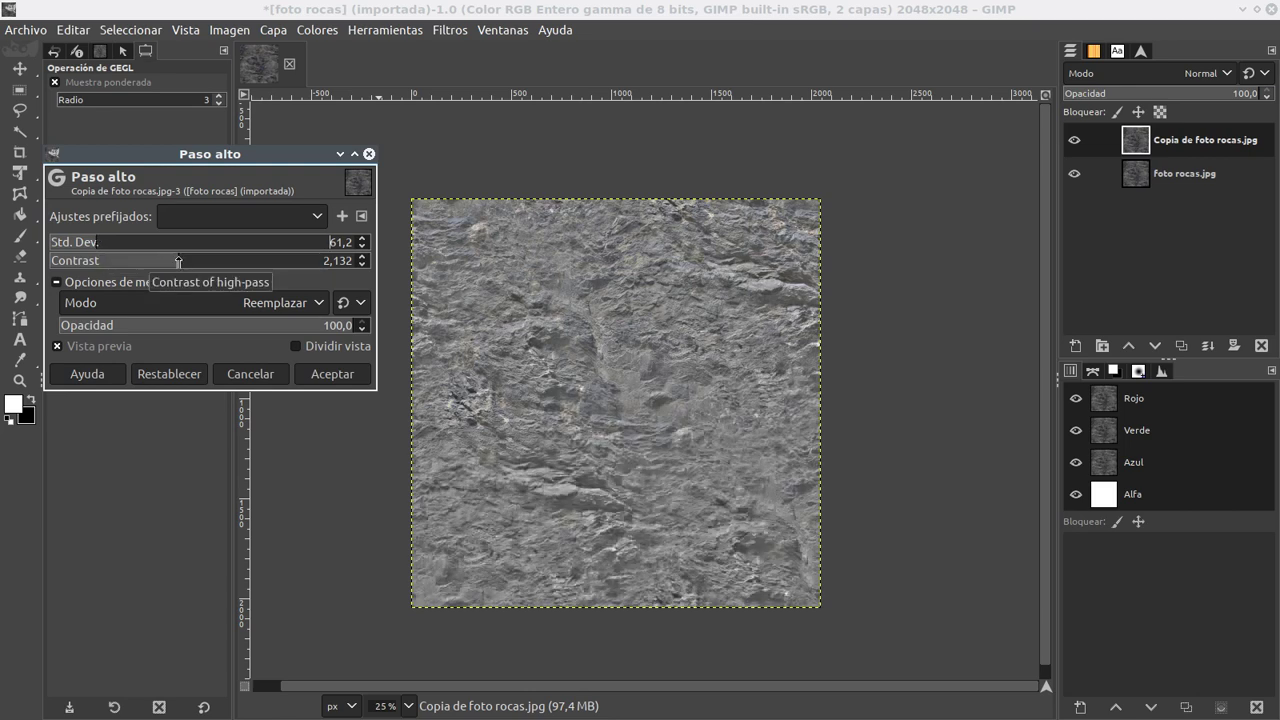
pyautogui.click(192, 261)
pyautogui.click(194, 261)
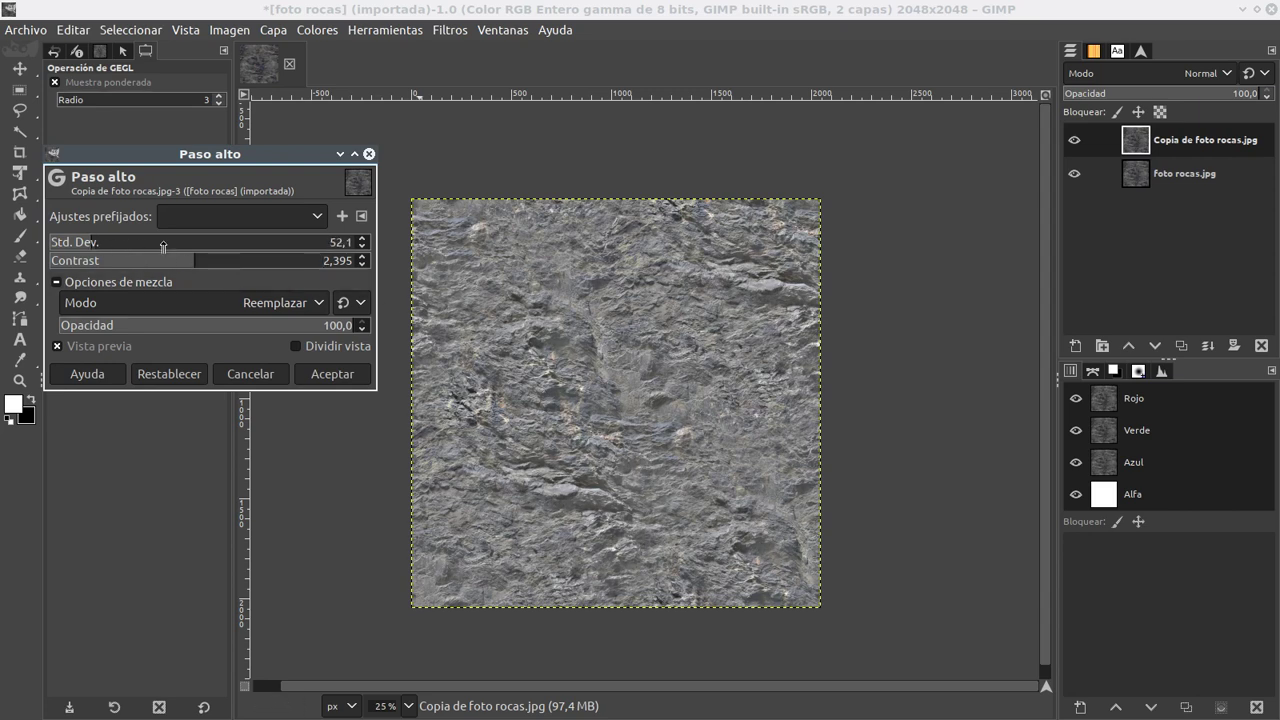
pyautogui.click(200, 261)
pyautogui.moveTo(211, 260)
pyautogui.mouseDown()
pyautogui.moveTo(222, 260)
pyautogui.moveTo(211, 260)
pyautogui.mouseUp()
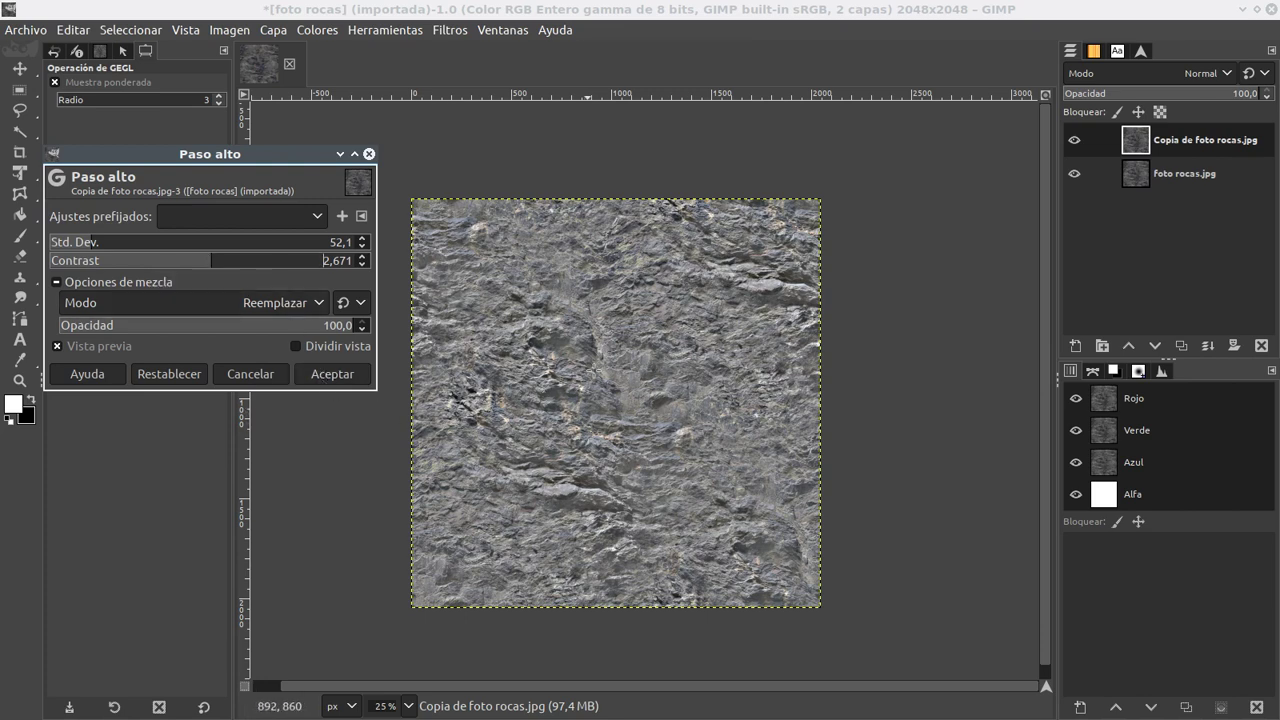
pyautogui.keyDown('ctrl'); pyautogui.scroll(1, 537, 391); pyautogui.keyUp('ctrl')
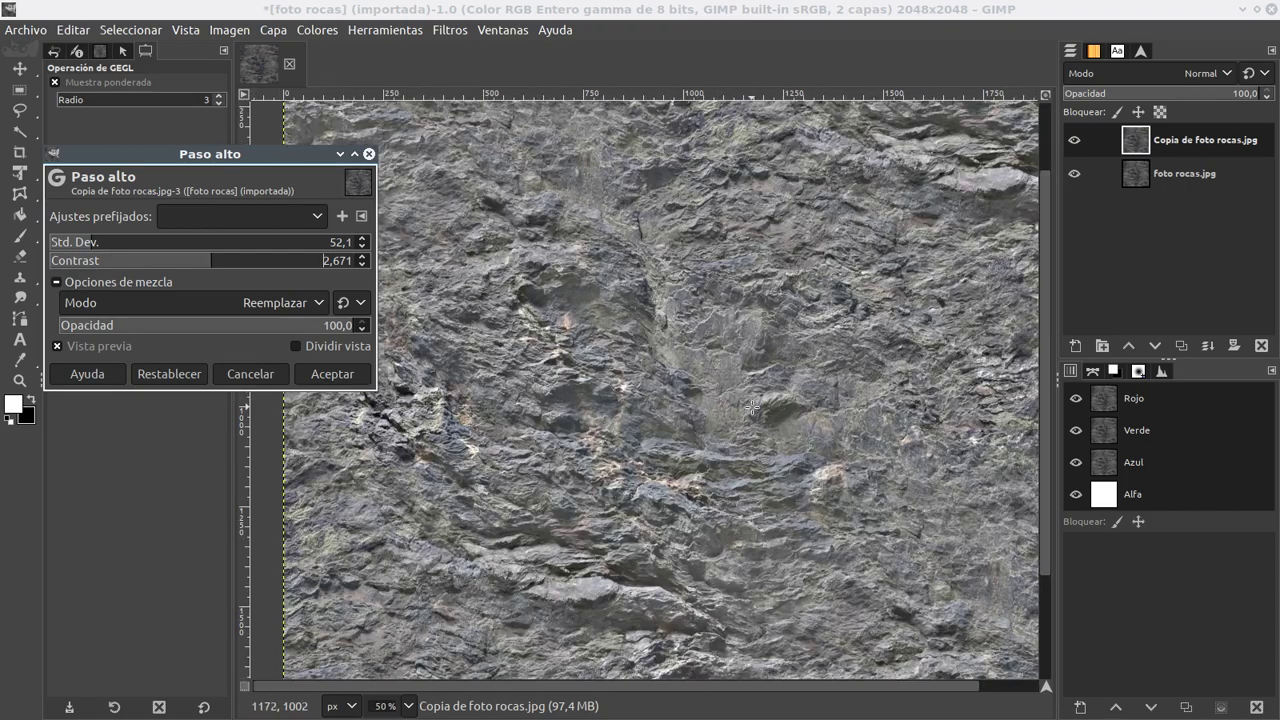
pyautogui.keyDown('ctrl'); pyautogui.scroll(-3, 612, 436); pyautogui.keyUp('ctrl')
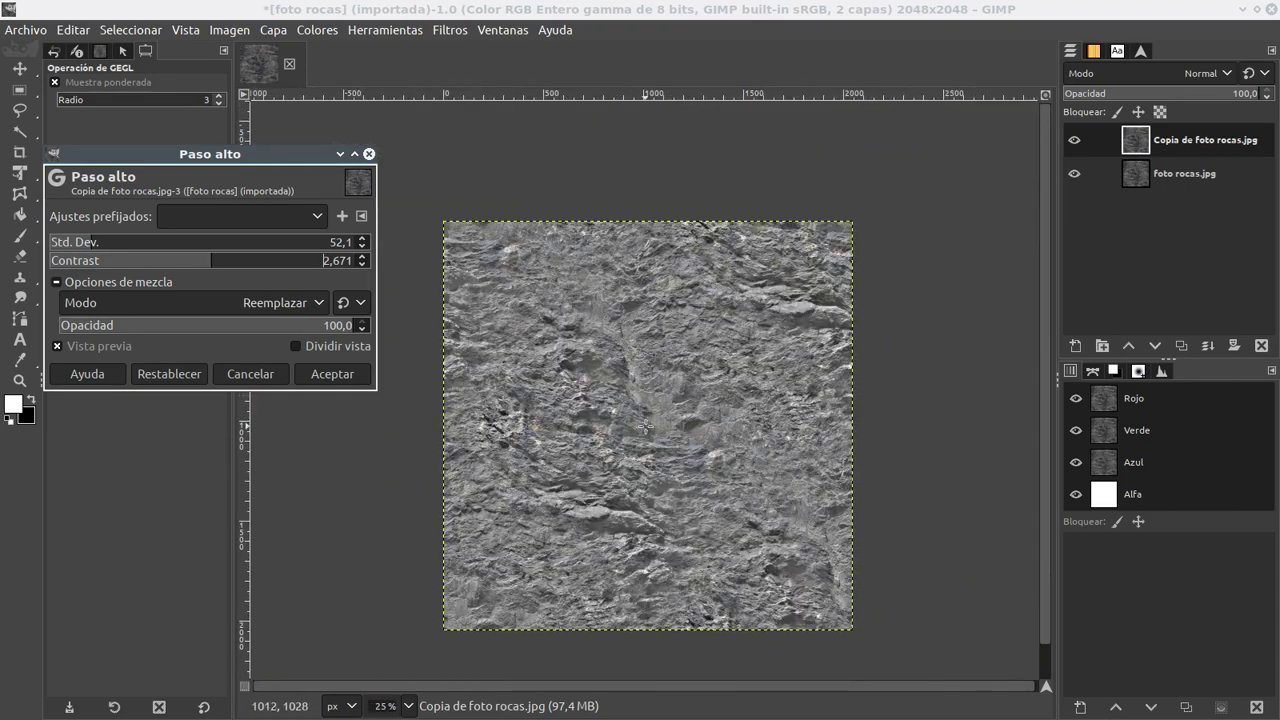
pyautogui.keyDown('ctrl'); pyautogui.scroll(2, 643, 405); pyautogui.keyUp('ctrl')
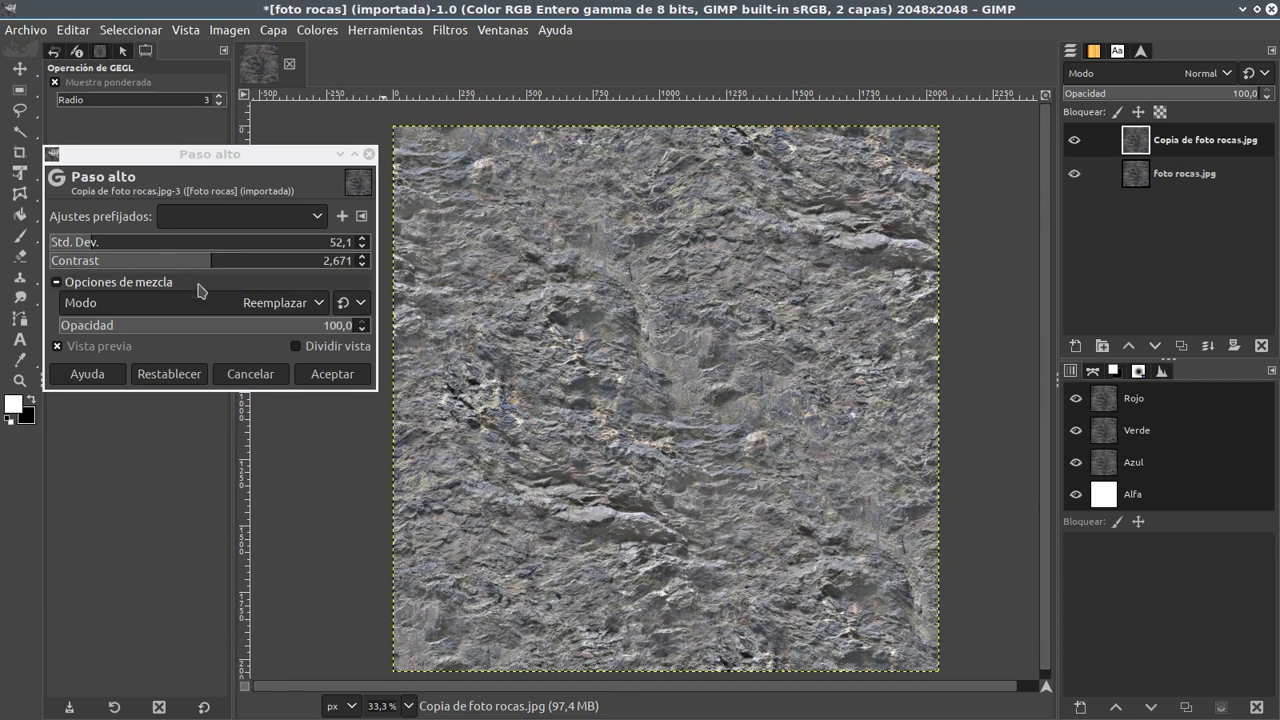
# Step: Apply the high-pass filter, then raise the red curve's highlights and lower its shadows
pyautogui.click(320, 372)
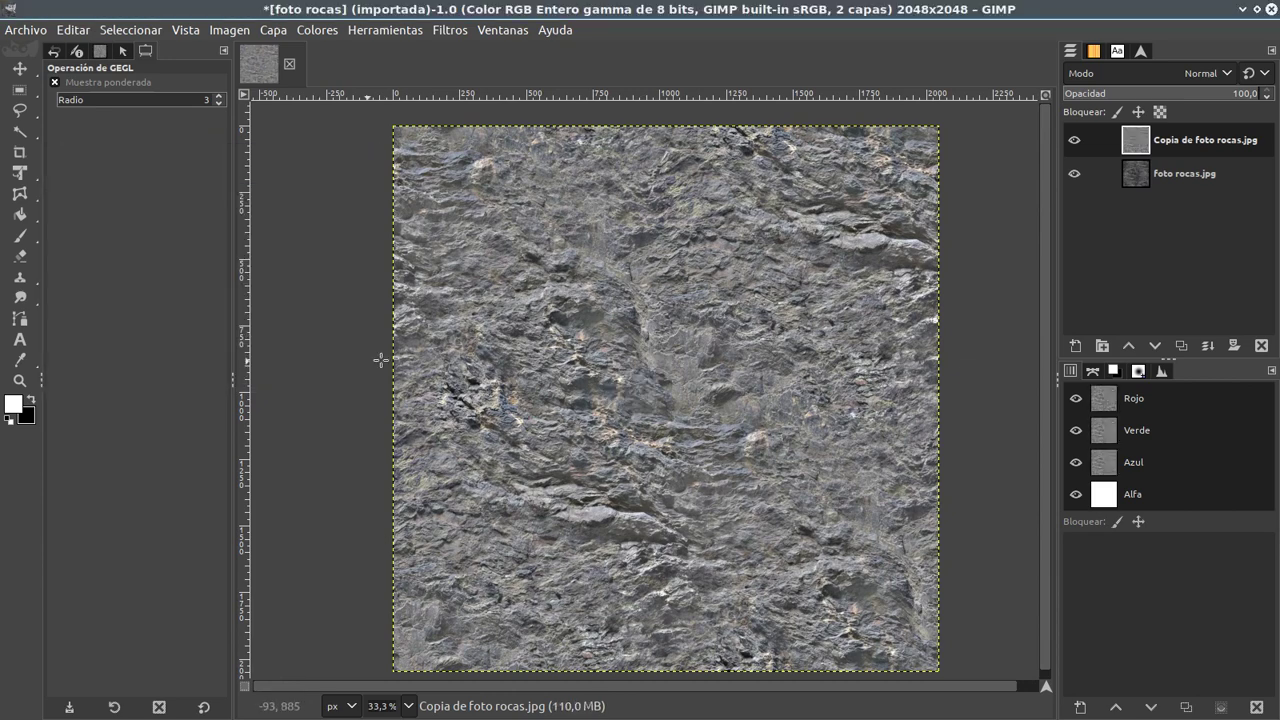
pyautogui.click(318, 30)
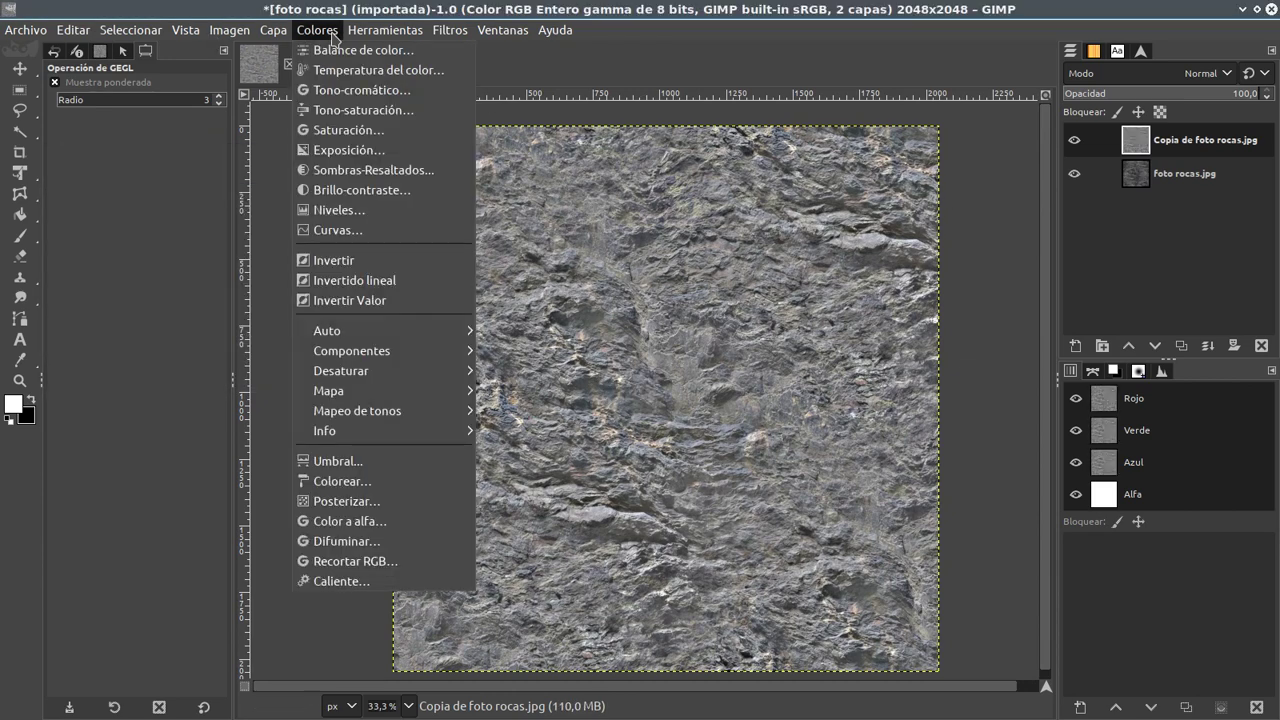
pyautogui.click(345, 231)
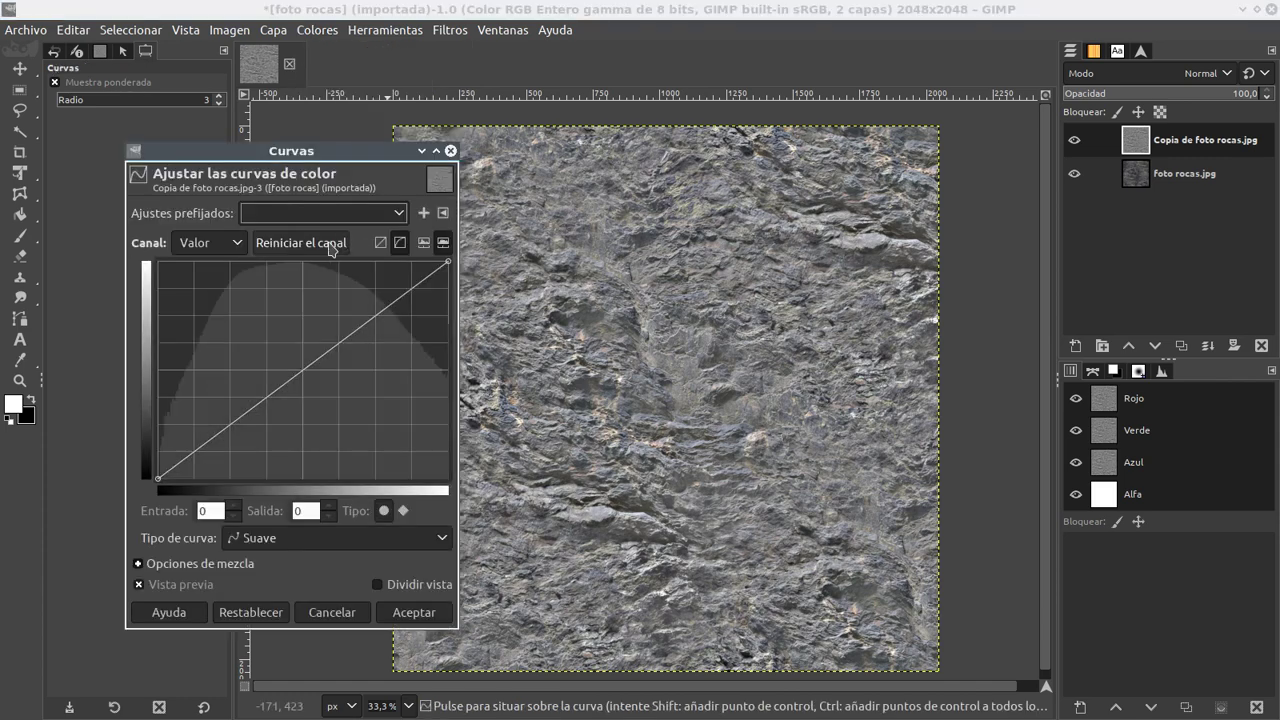
pyautogui.click(237, 242)
pyautogui.click(200, 265)
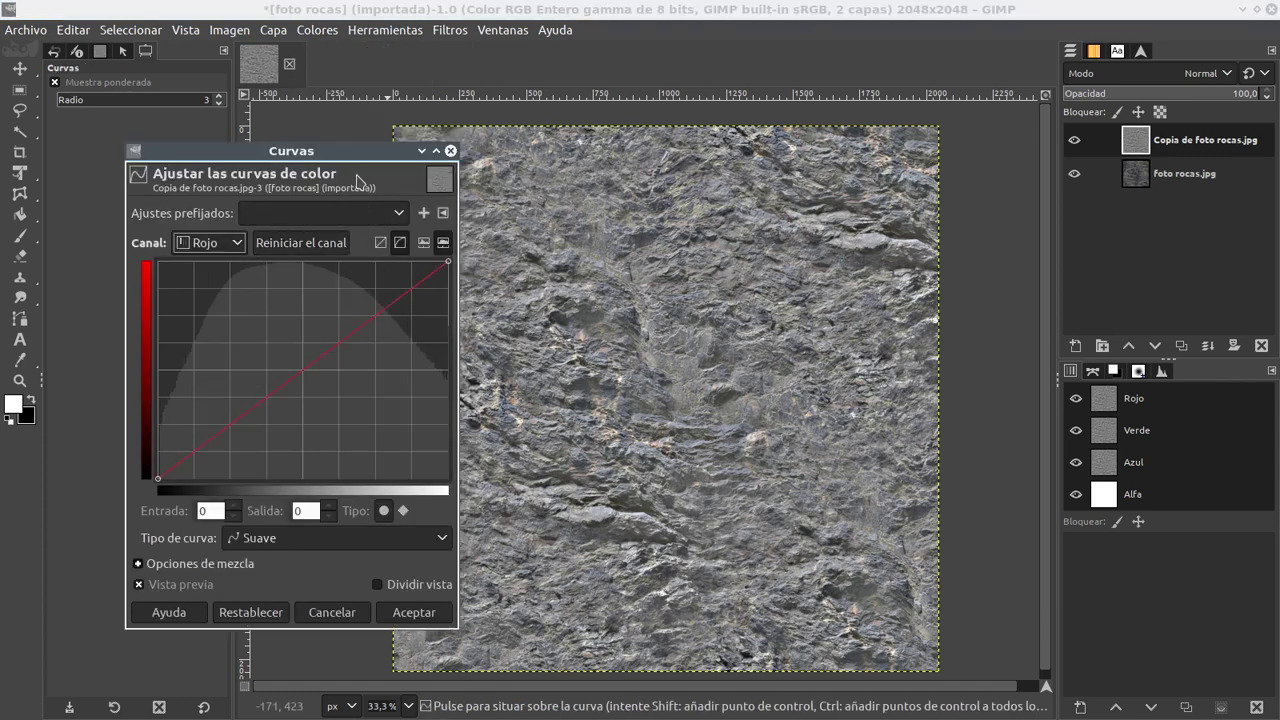
pyautogui.moveTo(361, 150); pyautogui.dragTo(298, 148)
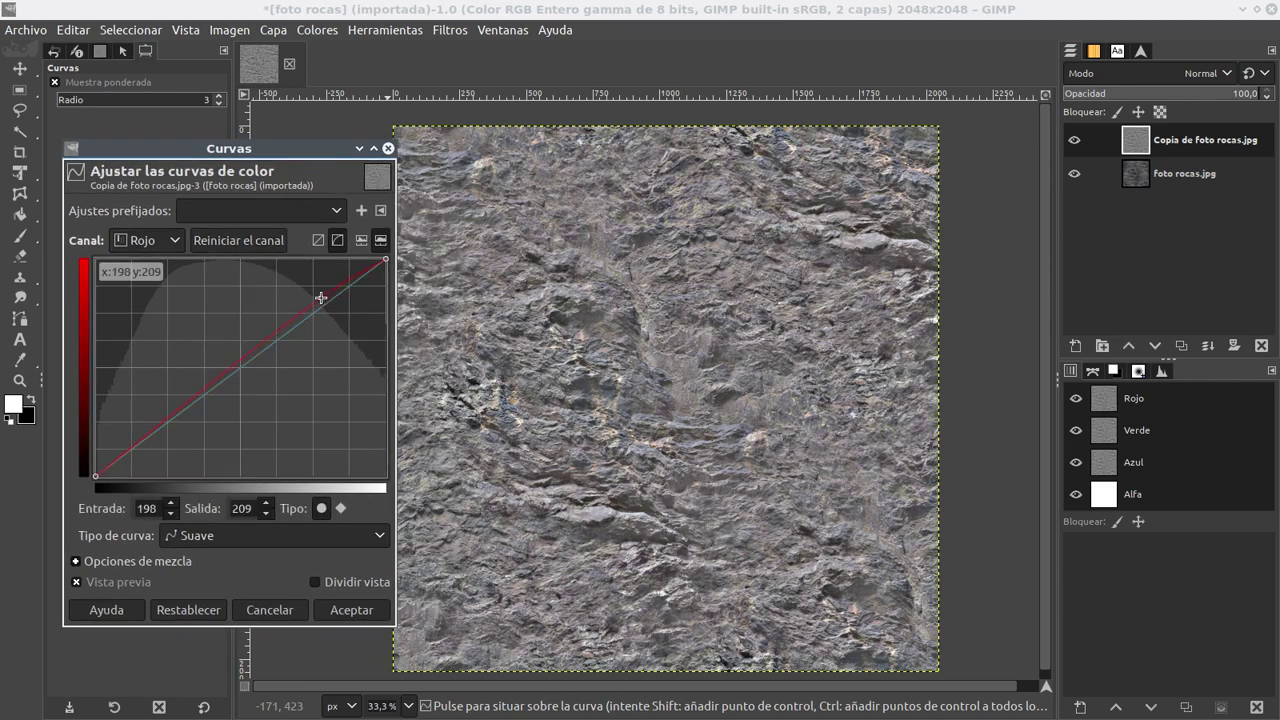
pyautogui.click(321, 298)
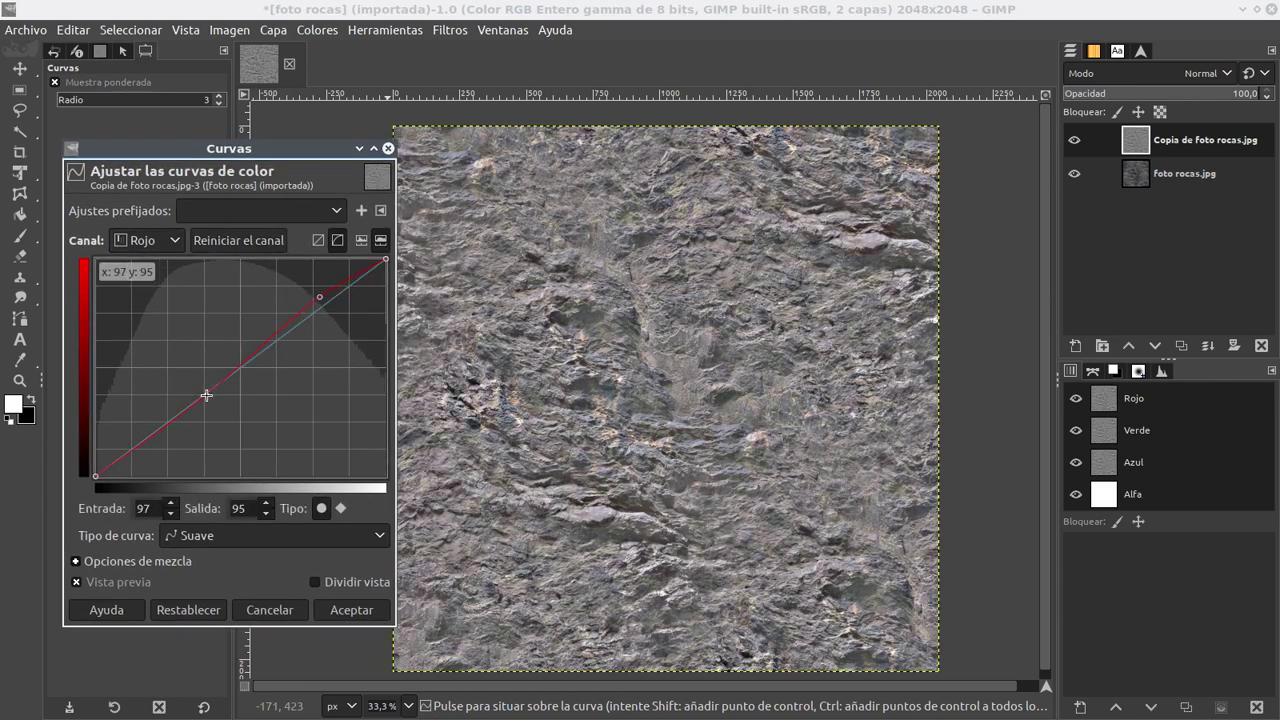
pyautogui.moveTo(319, 297); pyautogui.dragTo(316, 296)
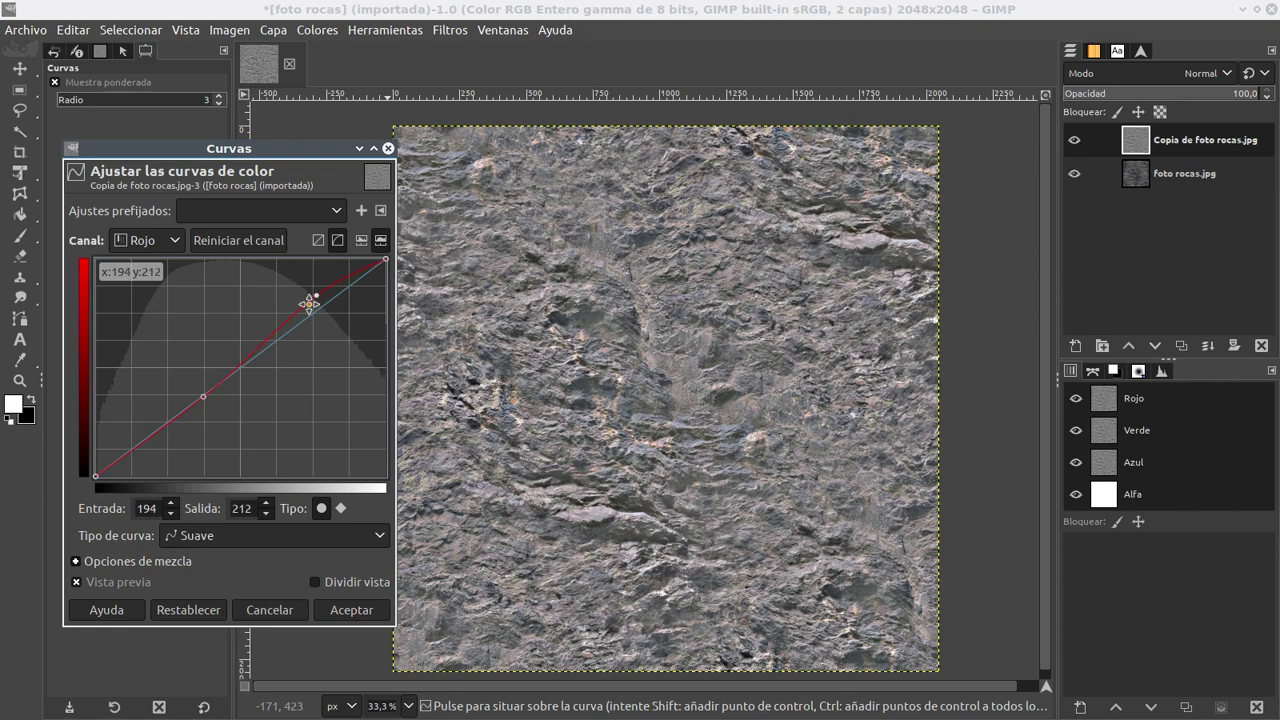
pyautogui.moveTo(196, 399); pyautogui.dragTo(191, 408)
pyautogui.click(319, 297)
# Step: Bend the green curve down slightly in the shadows with a highlight point added
pyautogui.click(150, 240)
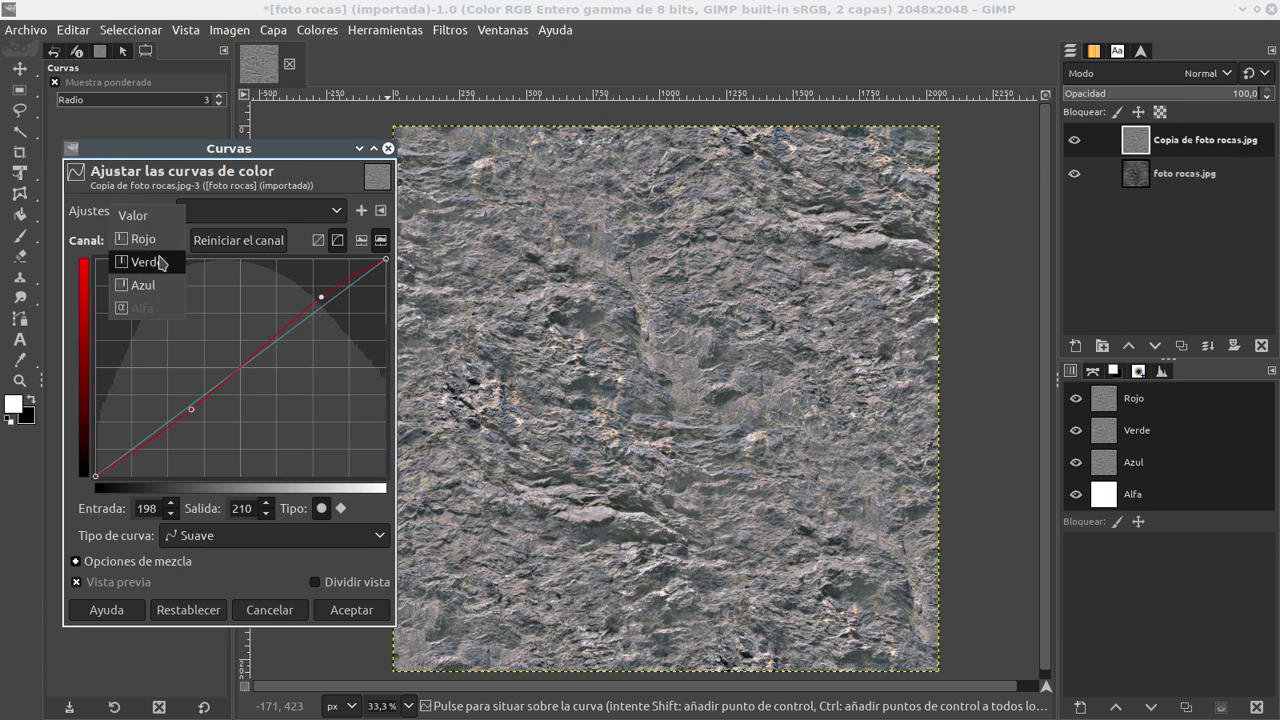
pyautogui.click(148, 263)
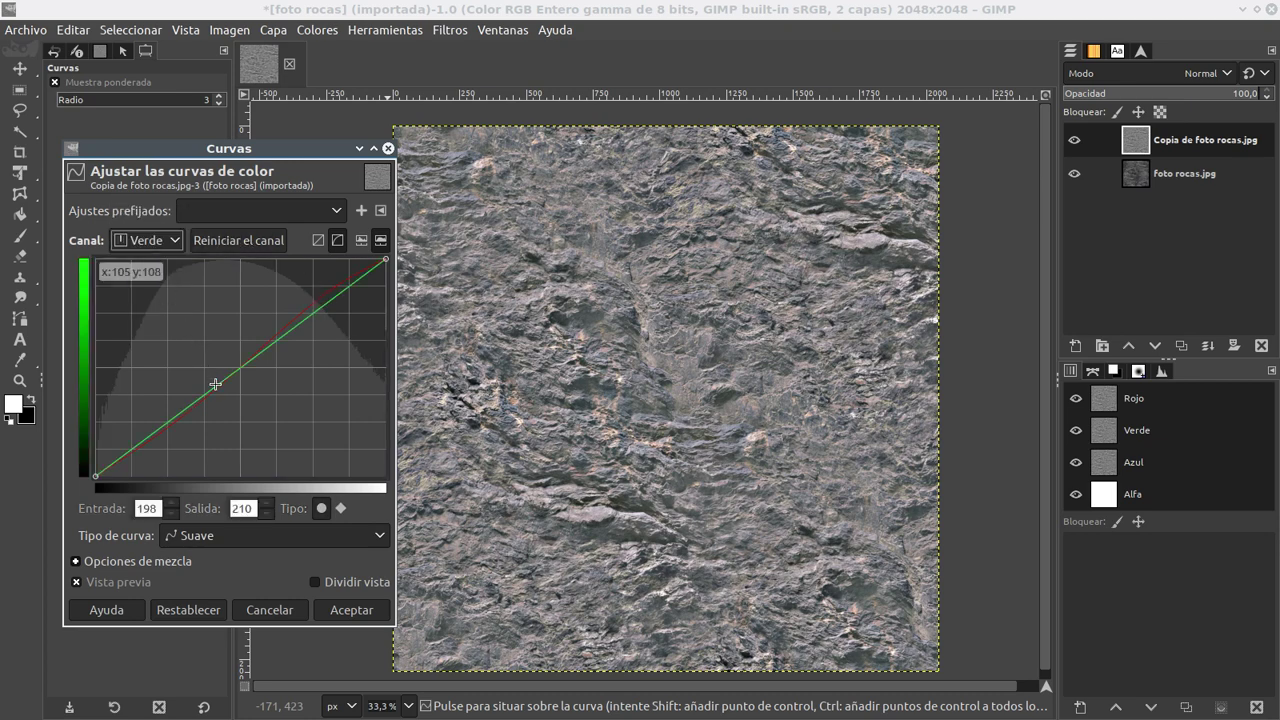
pyautogui.moveTo(214, 390); pyautogui.dragTo(213, 393)
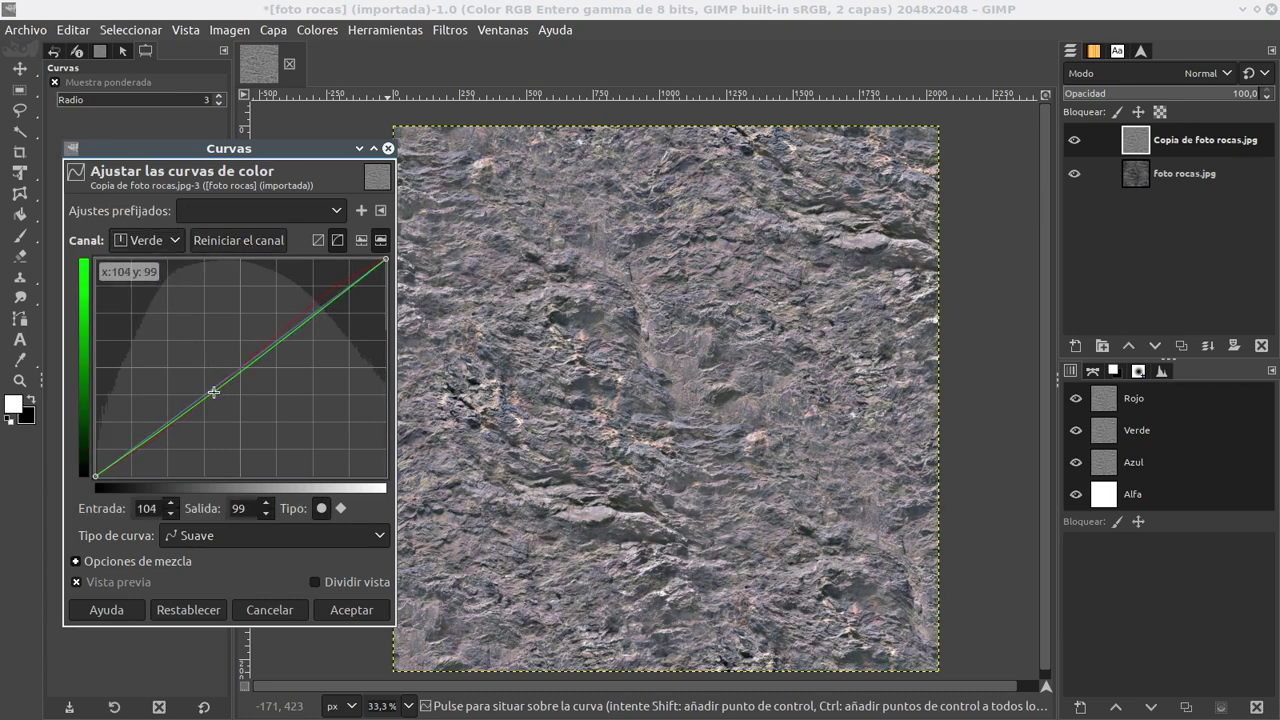
pyautogui.click(314, 320)
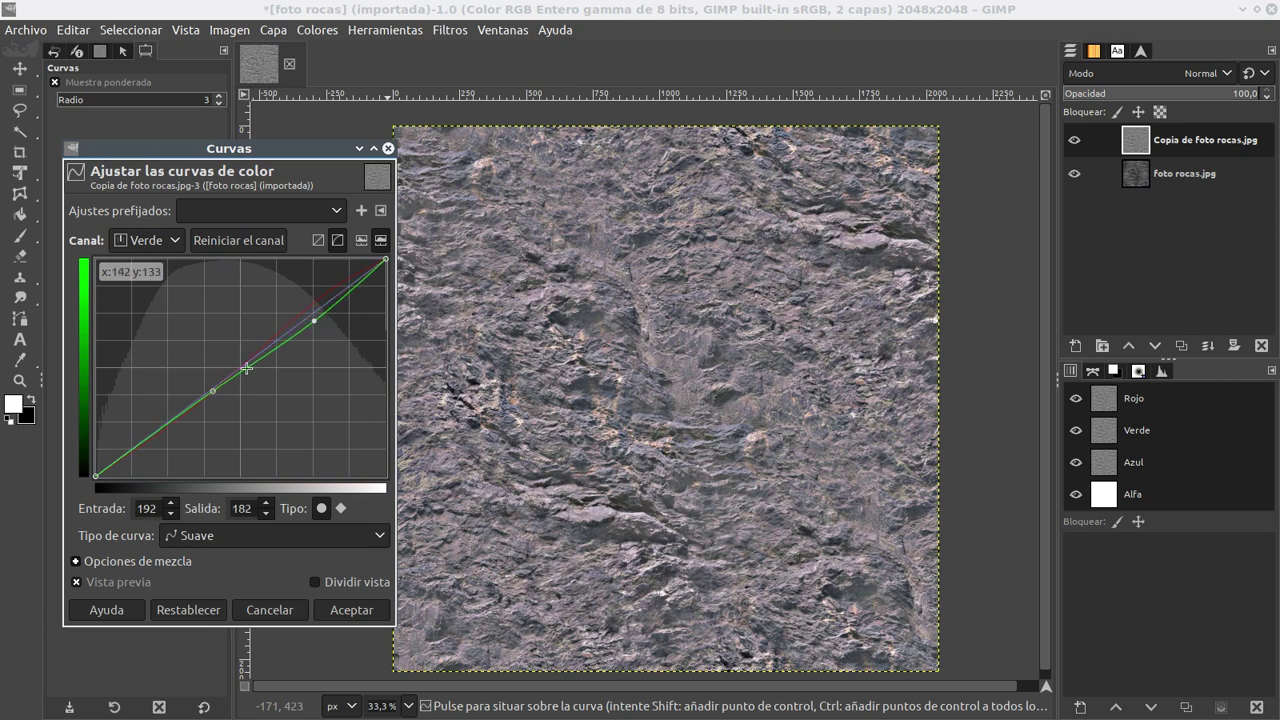
pyautogui.moveTo(213, 390); pyautogui.dragTo(208, 395)
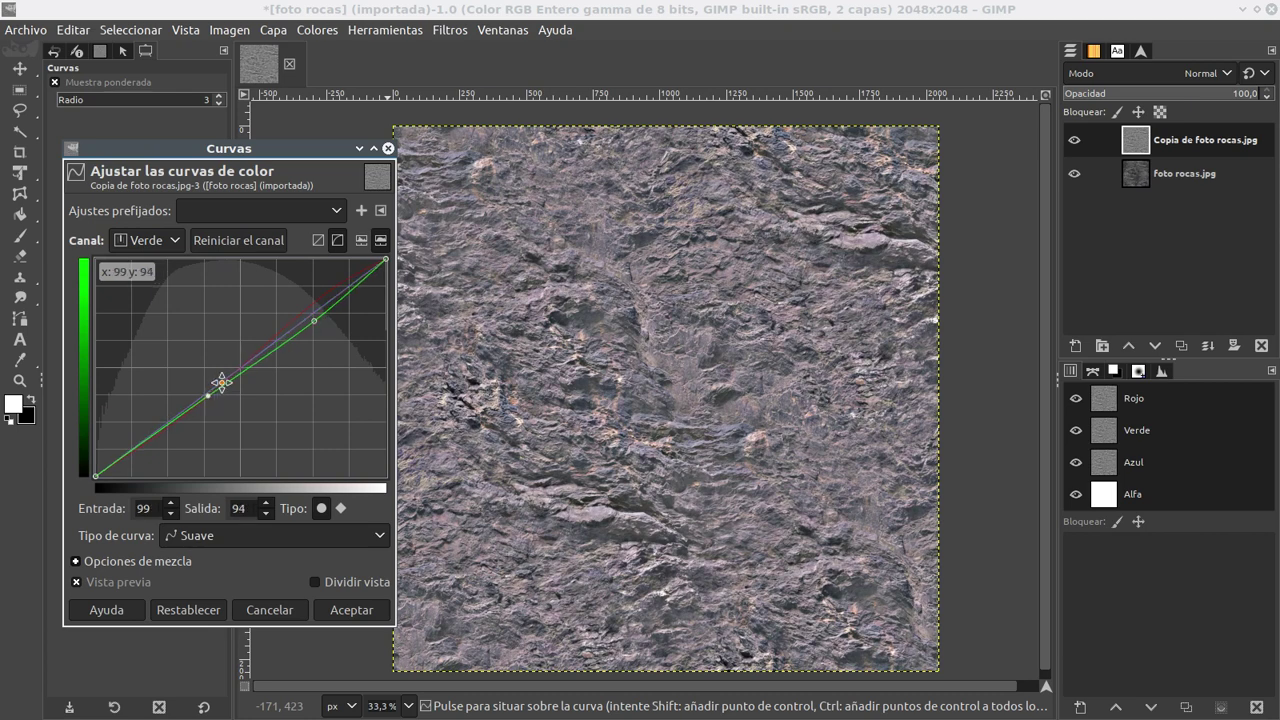
# Step: Raise the blue curve's upper point and apply the colour curves correction
pyautogui.click(150, 241)
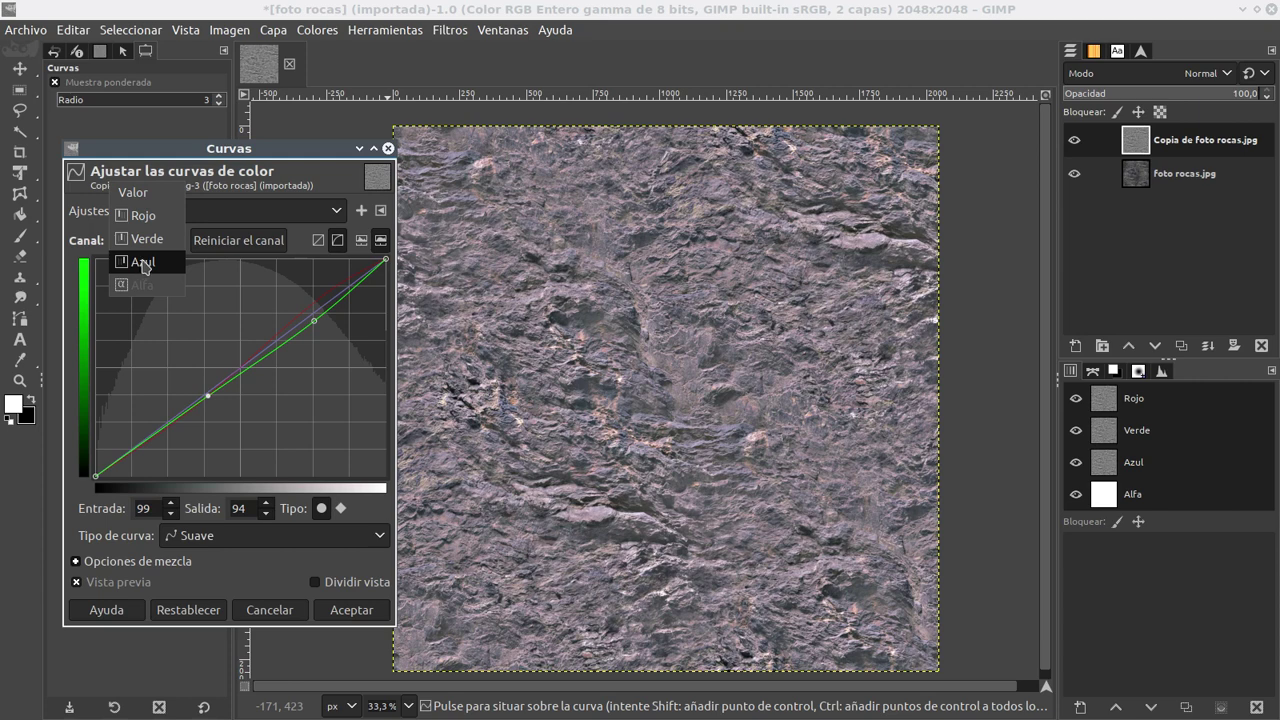
pyautogui.click(144, 262)
pyautogui.click(211, 392)
pyautogui.click(303, 333)
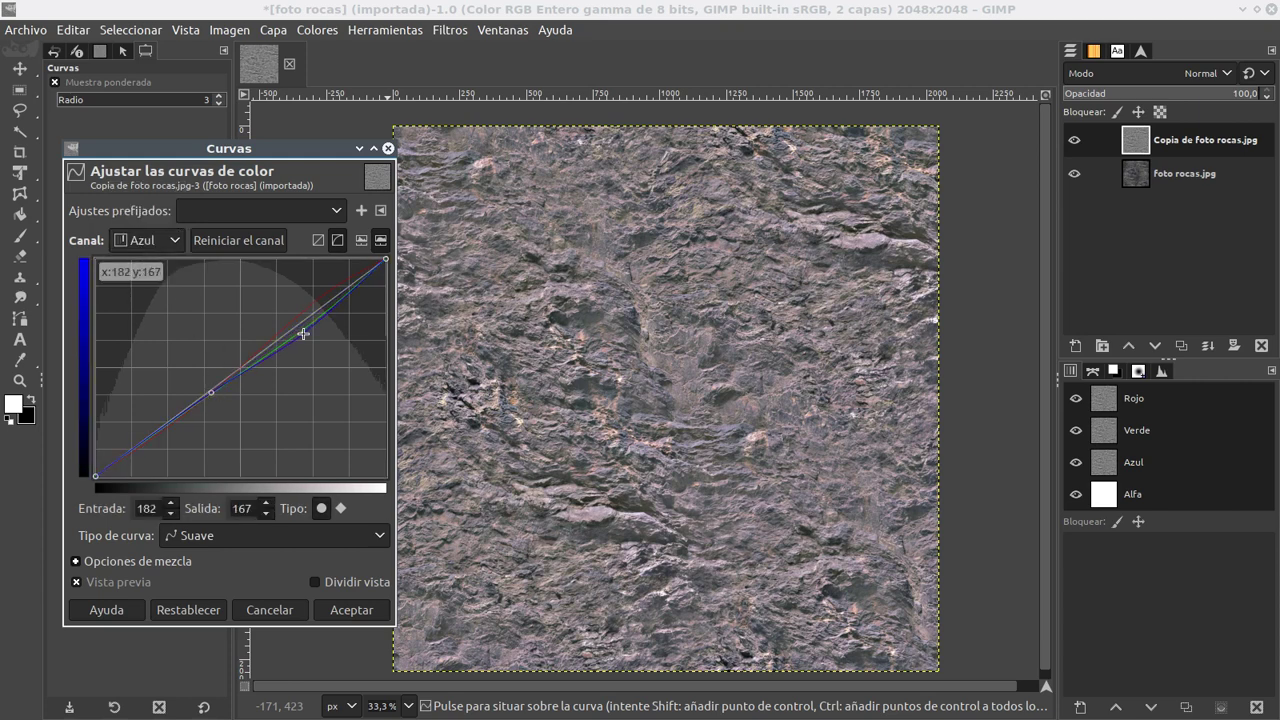
pyautogui.moveTo(303, 333); pyautogui.dragTo(306, 325)
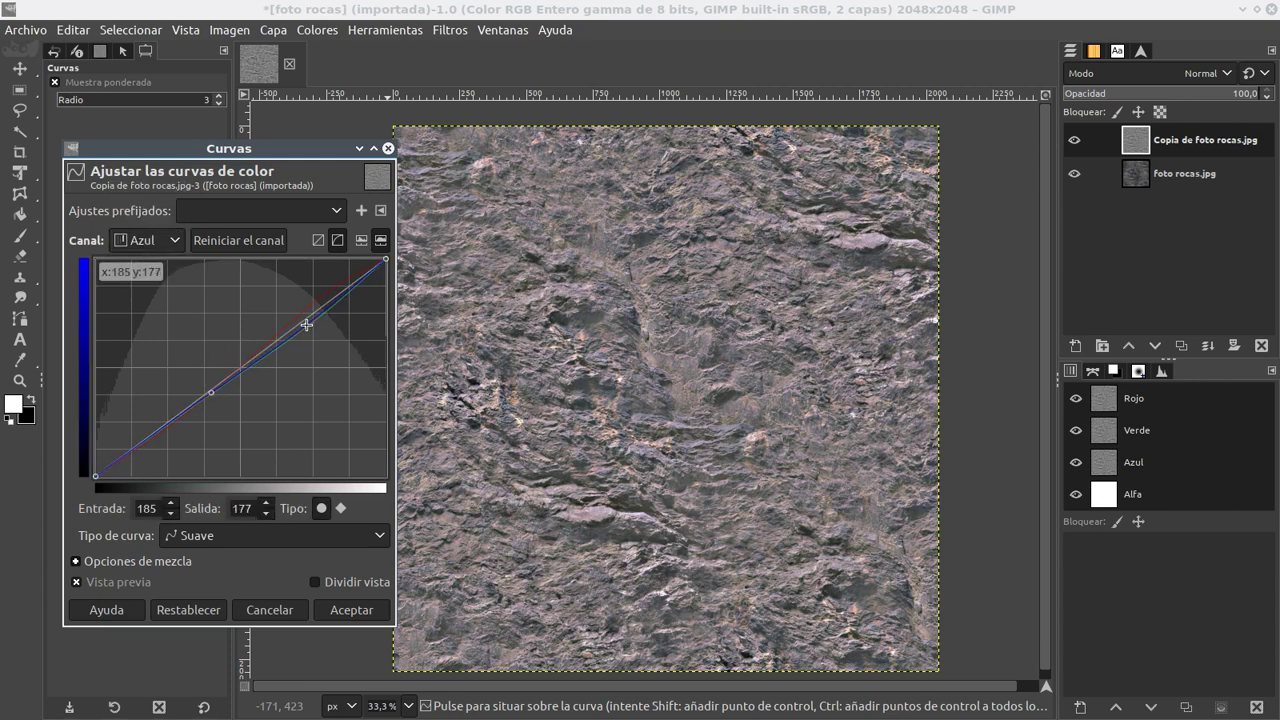
pyautogui.click(600, 380)
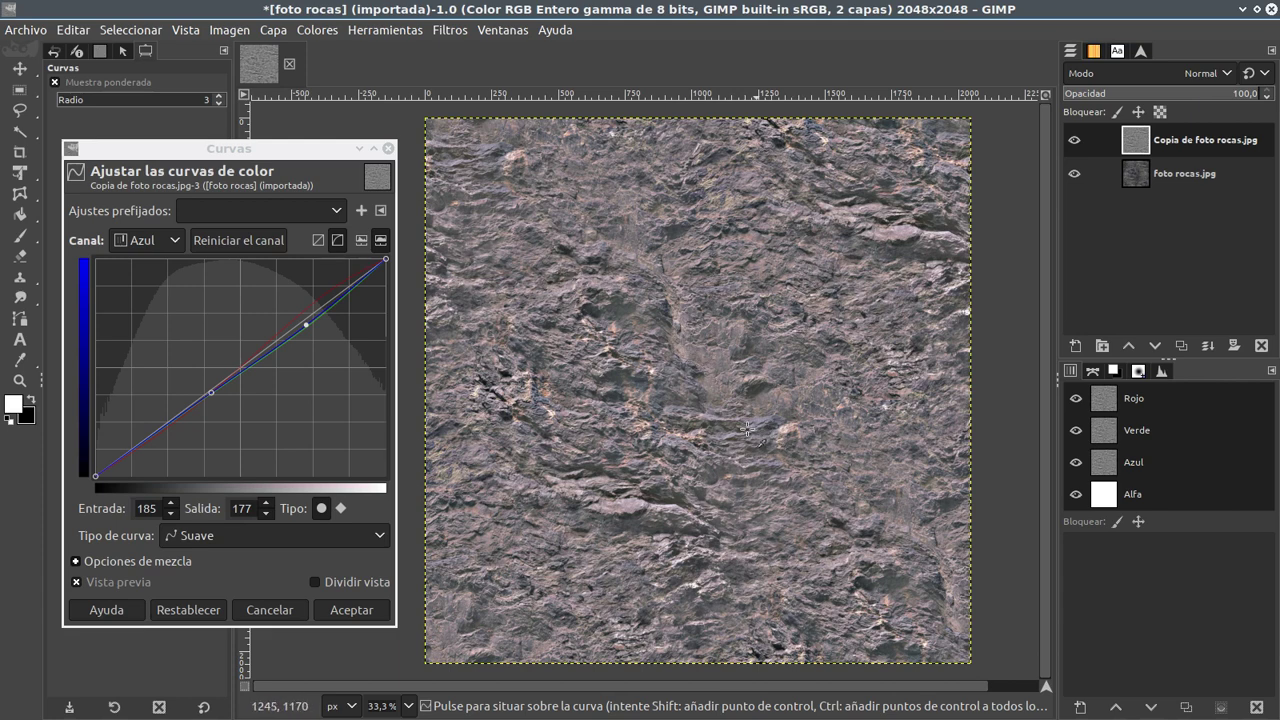
pyautogui.click(350, 609)
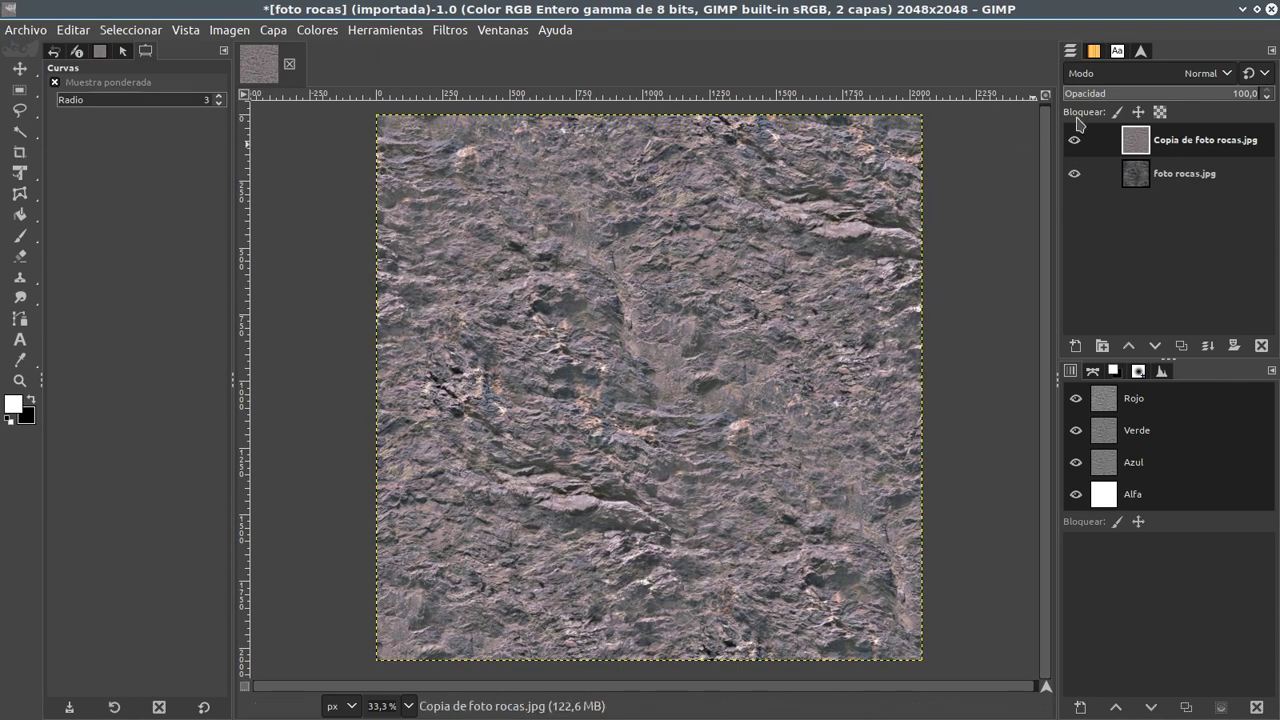
# Step: Hide the colour-corrected copy and duplicate the original foto rocas.jpg layer
pyautogui.click(1073, 146)
pyautogui.click(1167, 174)
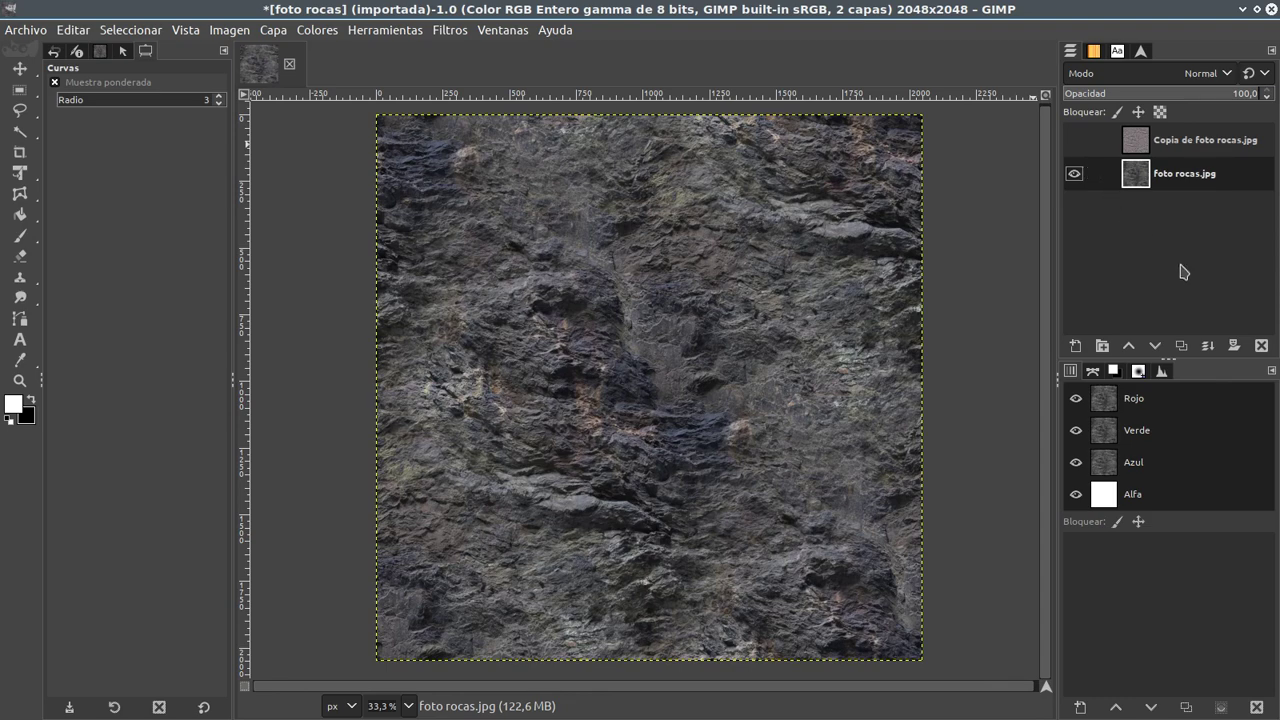
pyautogui.click(1182, 345)
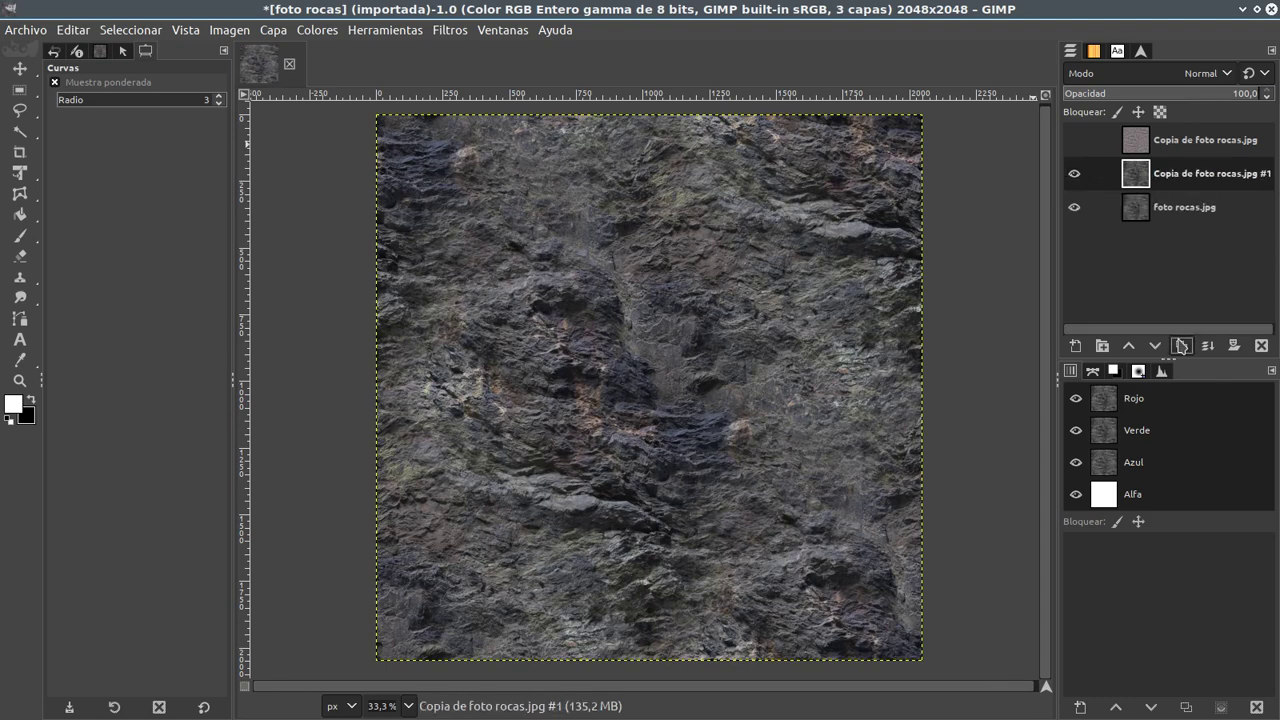
# Step: Apply Paso alto to the new copy with Contrast 1.395 and Std. Dev. 14.9
pyautogui.click(441, 31)
pyautogui.moveTo(470, 160)
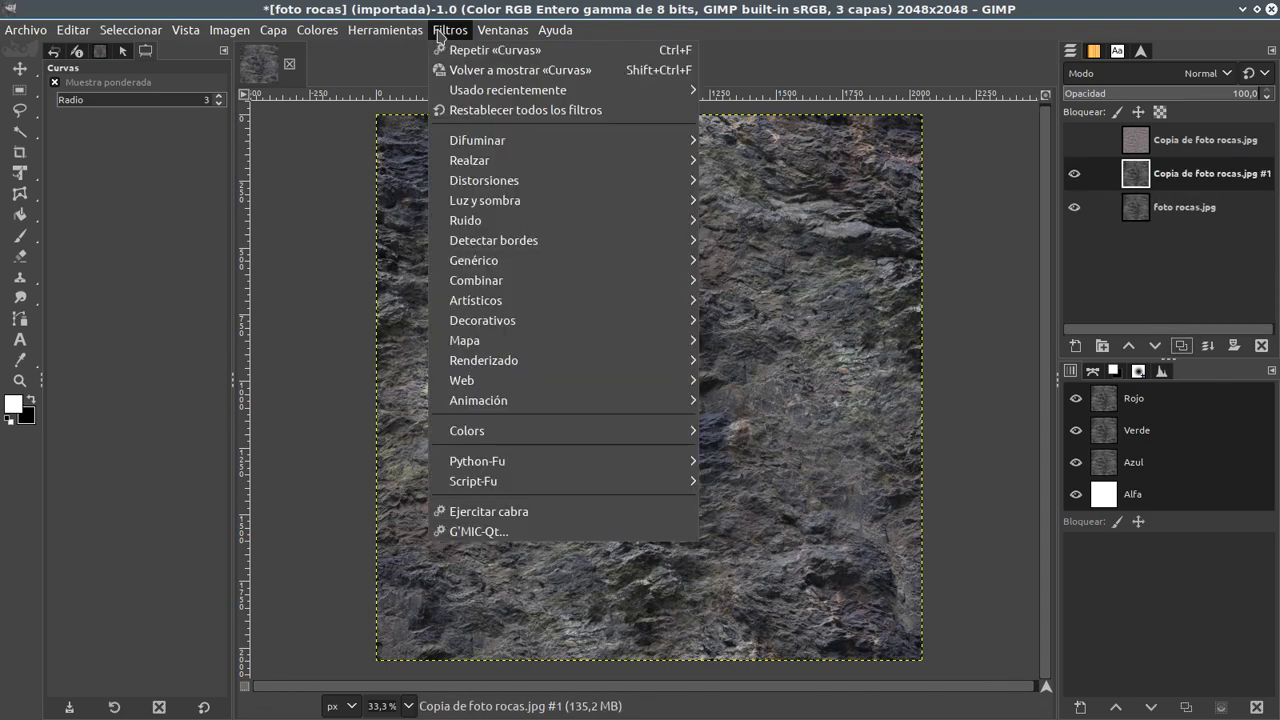
pyautogui.click(752, 201)
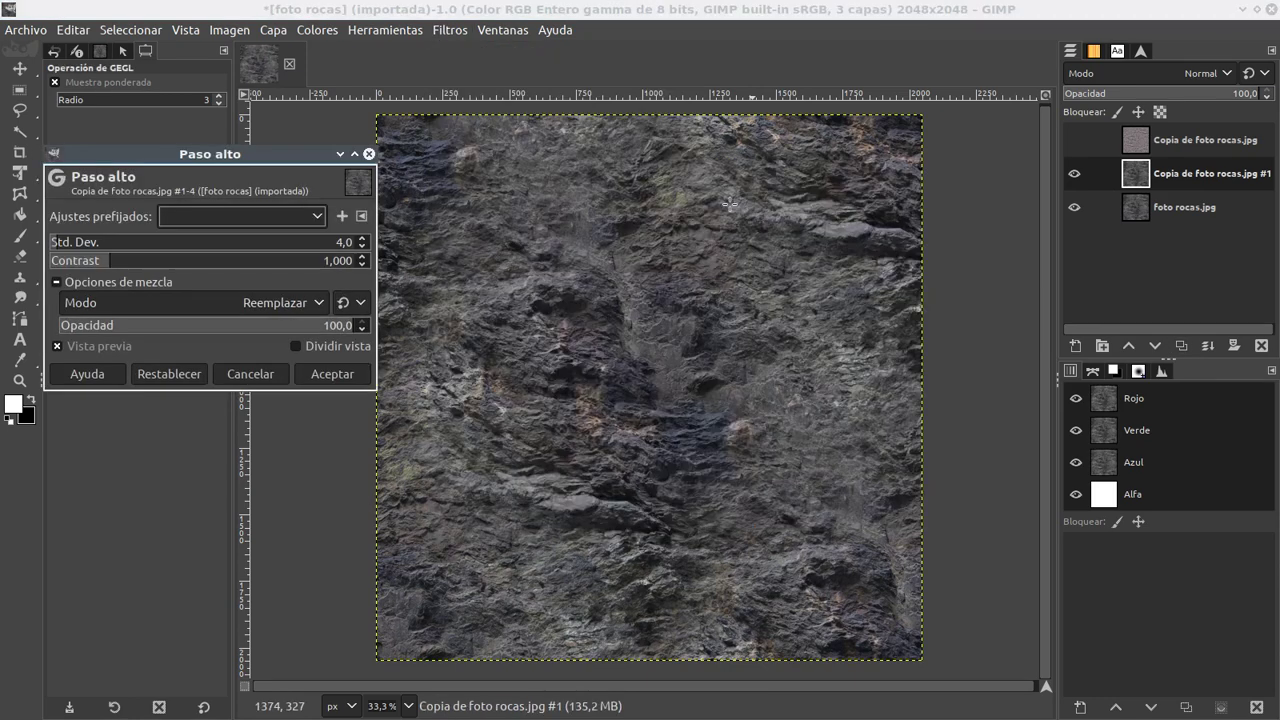
pyautogui.click(134, 263)
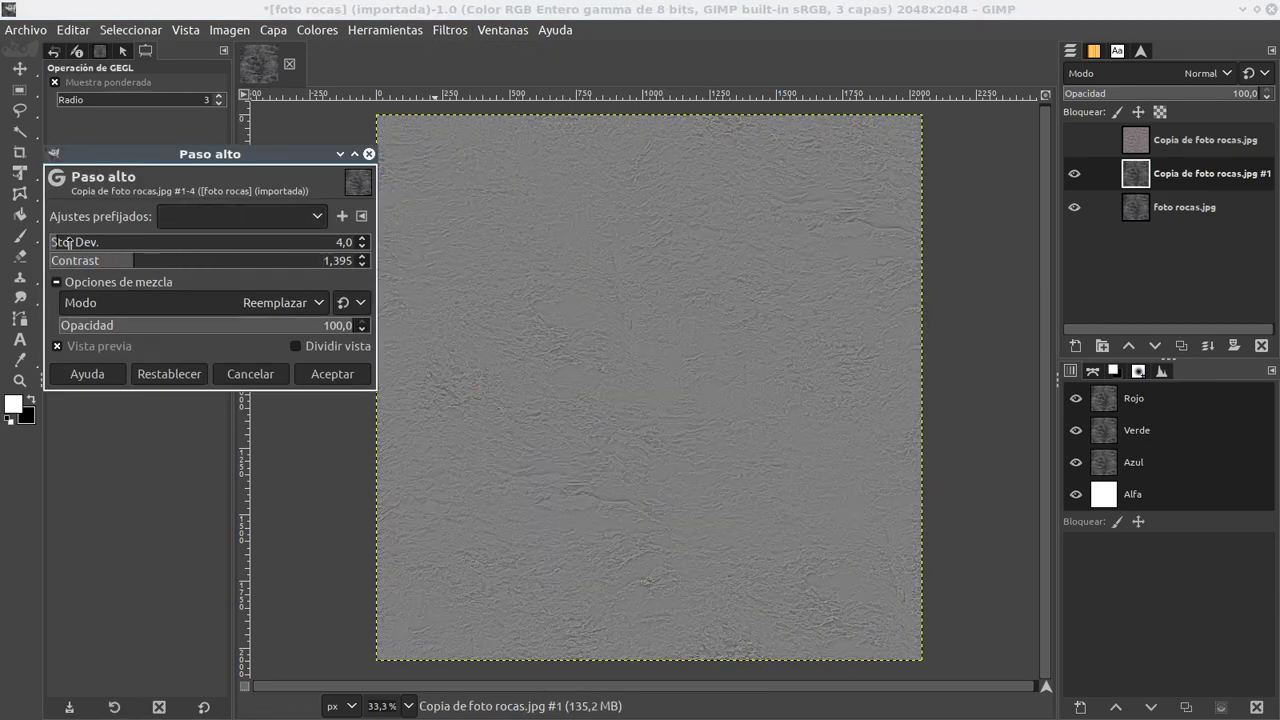
pyautogui.click(66, 242)
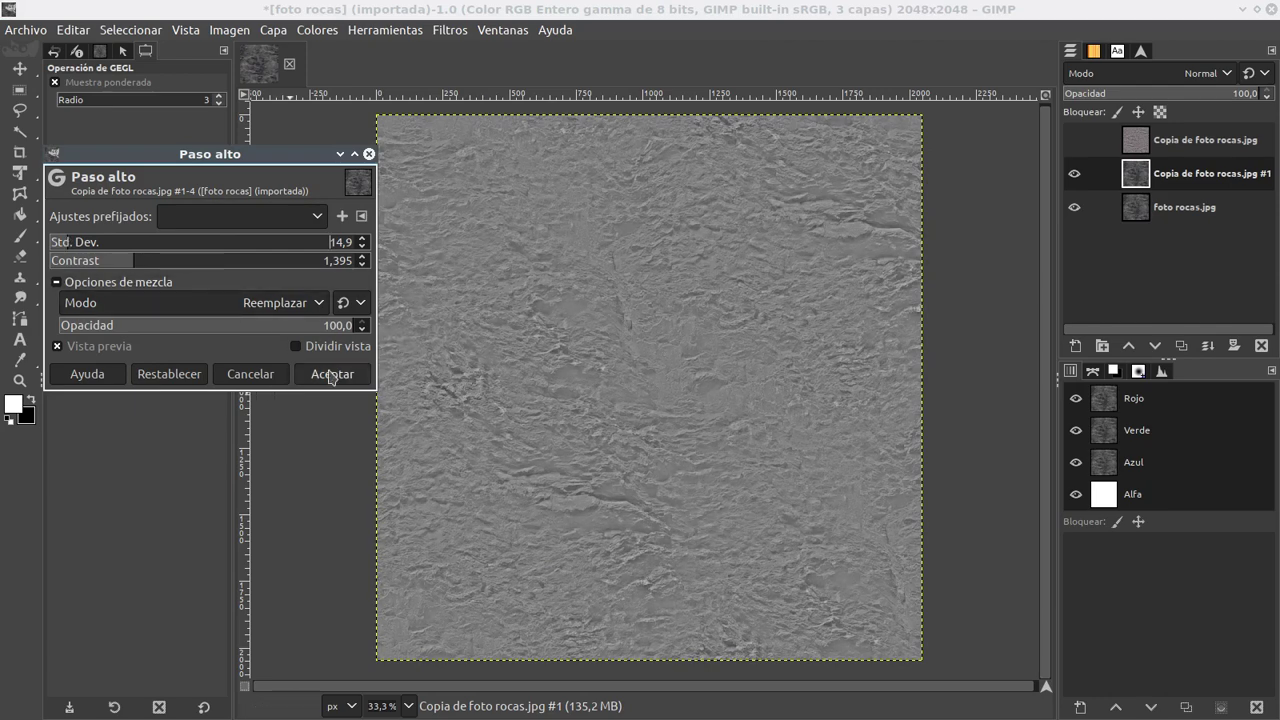
pyautogui.click(332, 374)
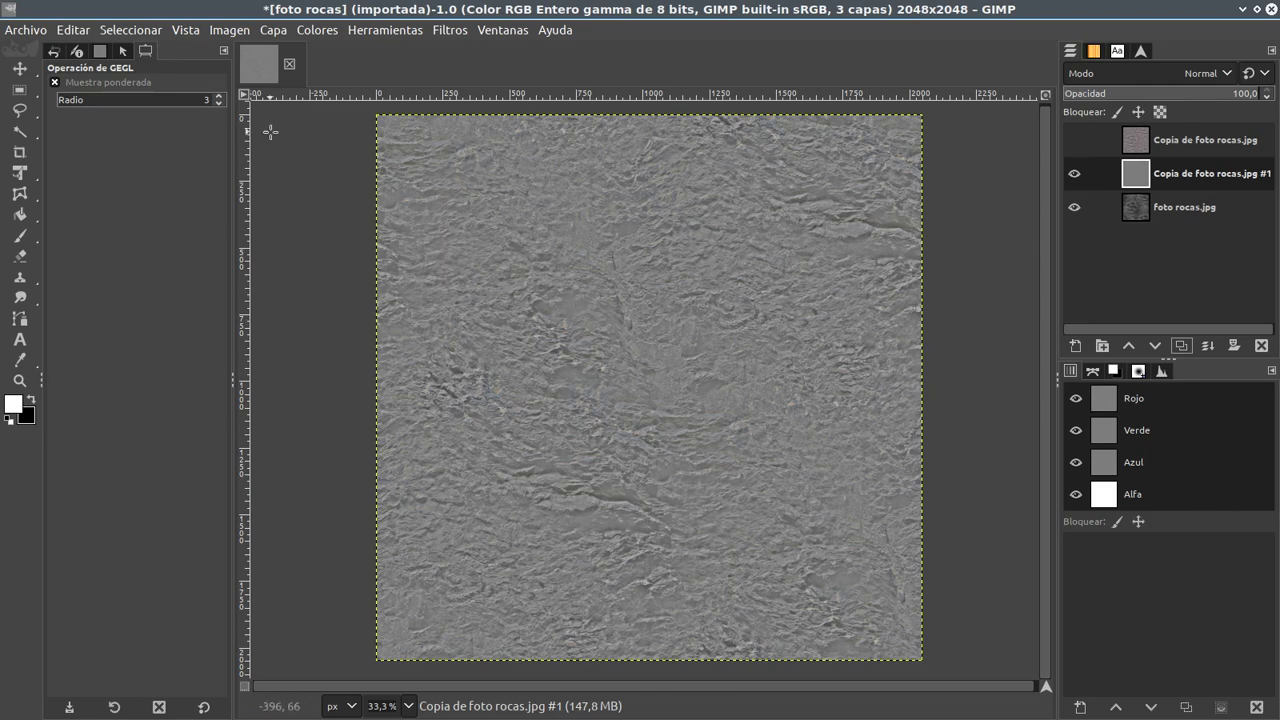
pyautogui.click(300, 33)
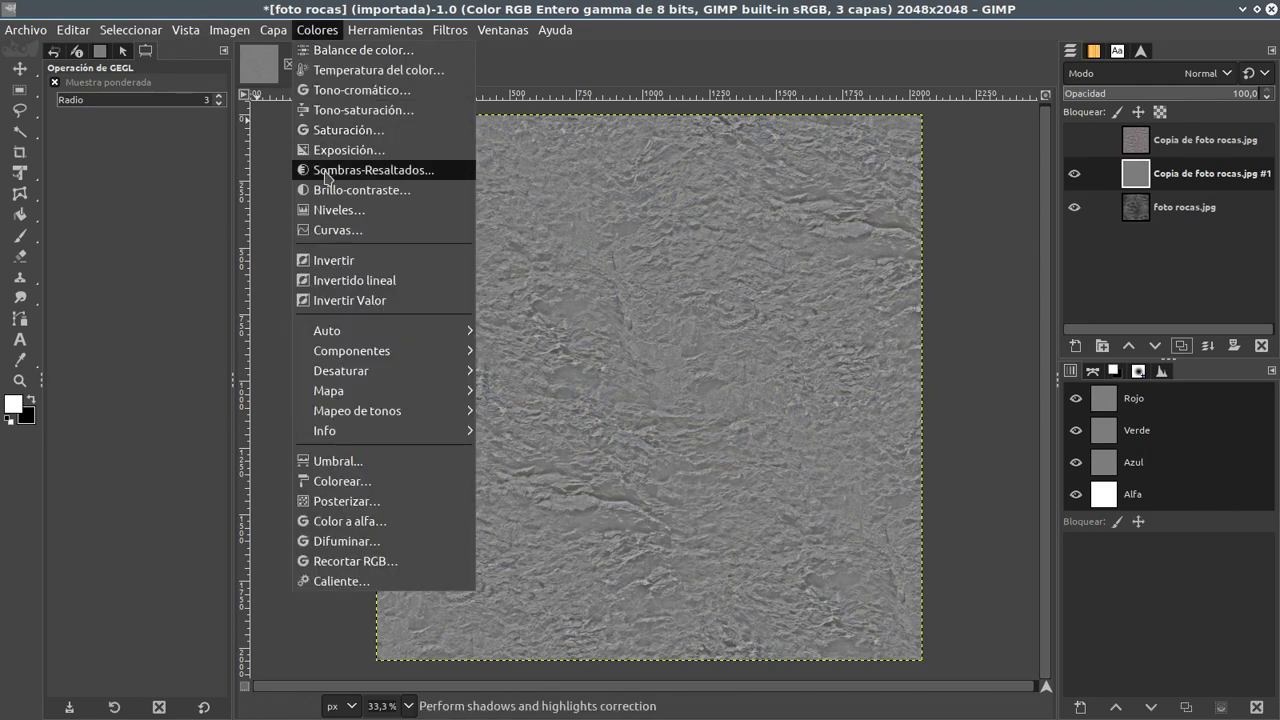
# Step: Apply a curve with black and white points pulled inward and an S-shape to the grey layer
pyautogui.click(348, 232)
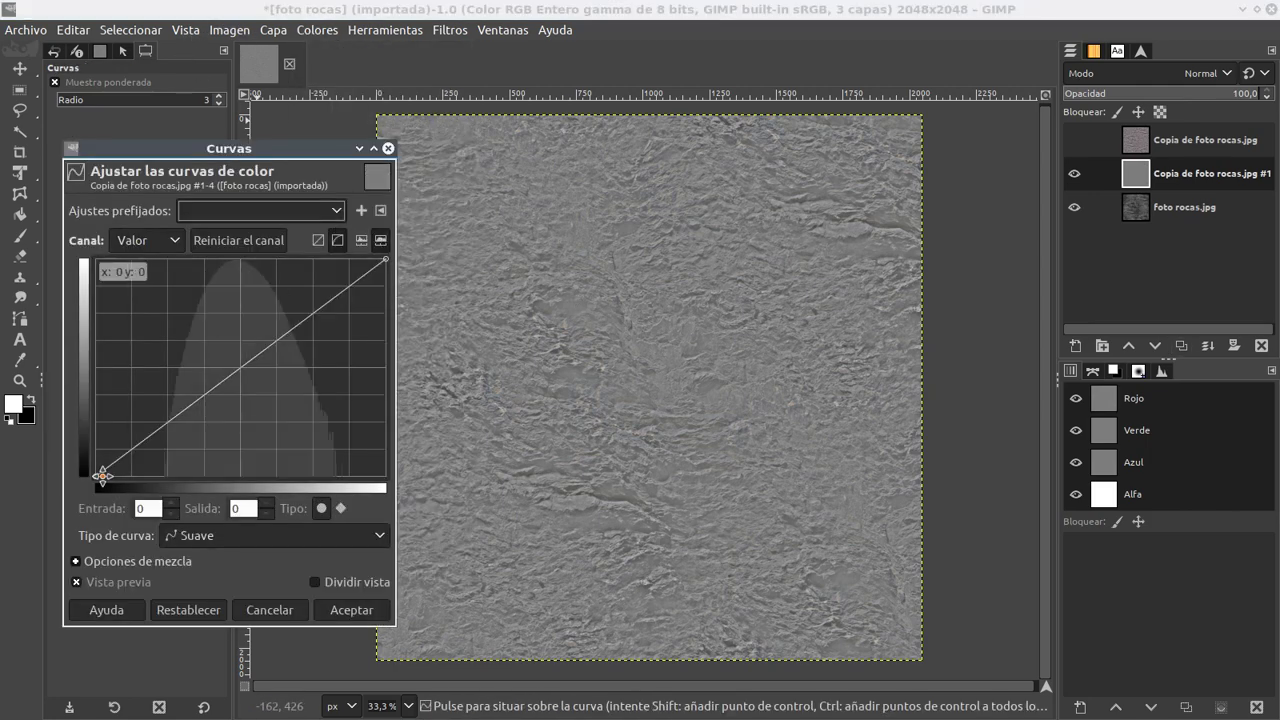
pyautogui.moveTo(97, 475); pyautogui.dragTo(163, 493)
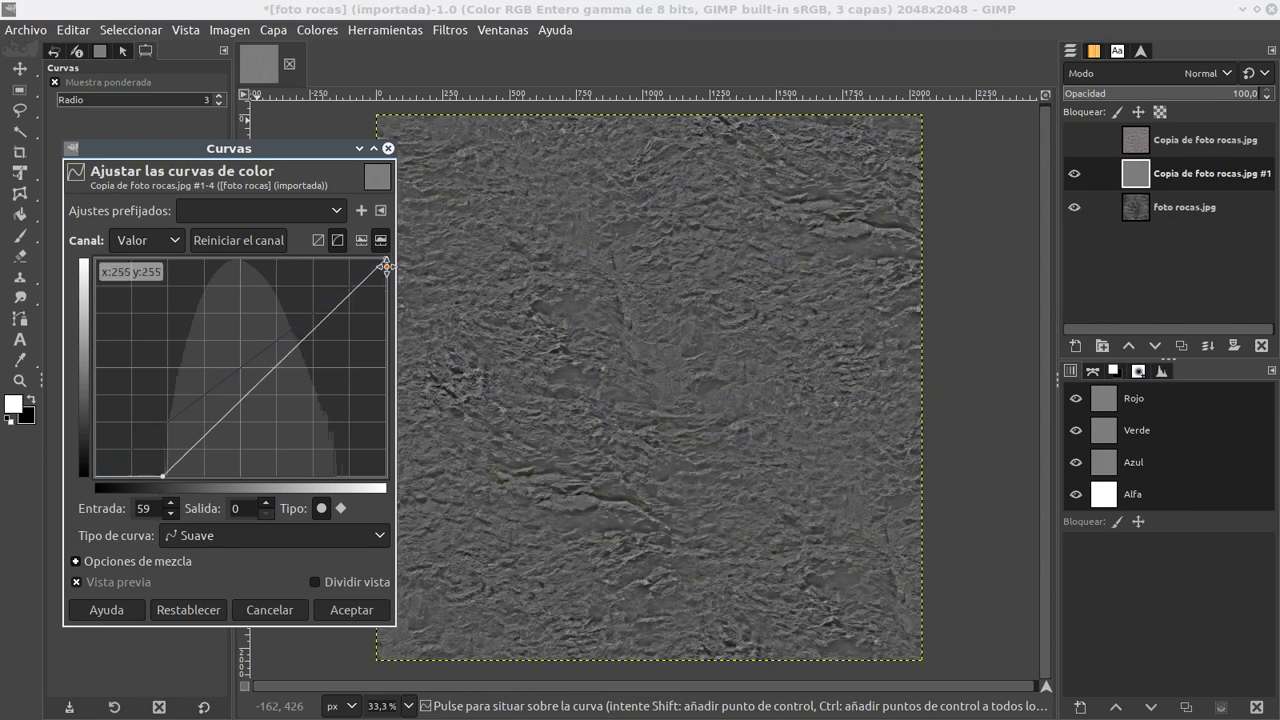
pyautogui.moveTo(386, 259); pyautogui.dragTo(330, 259)
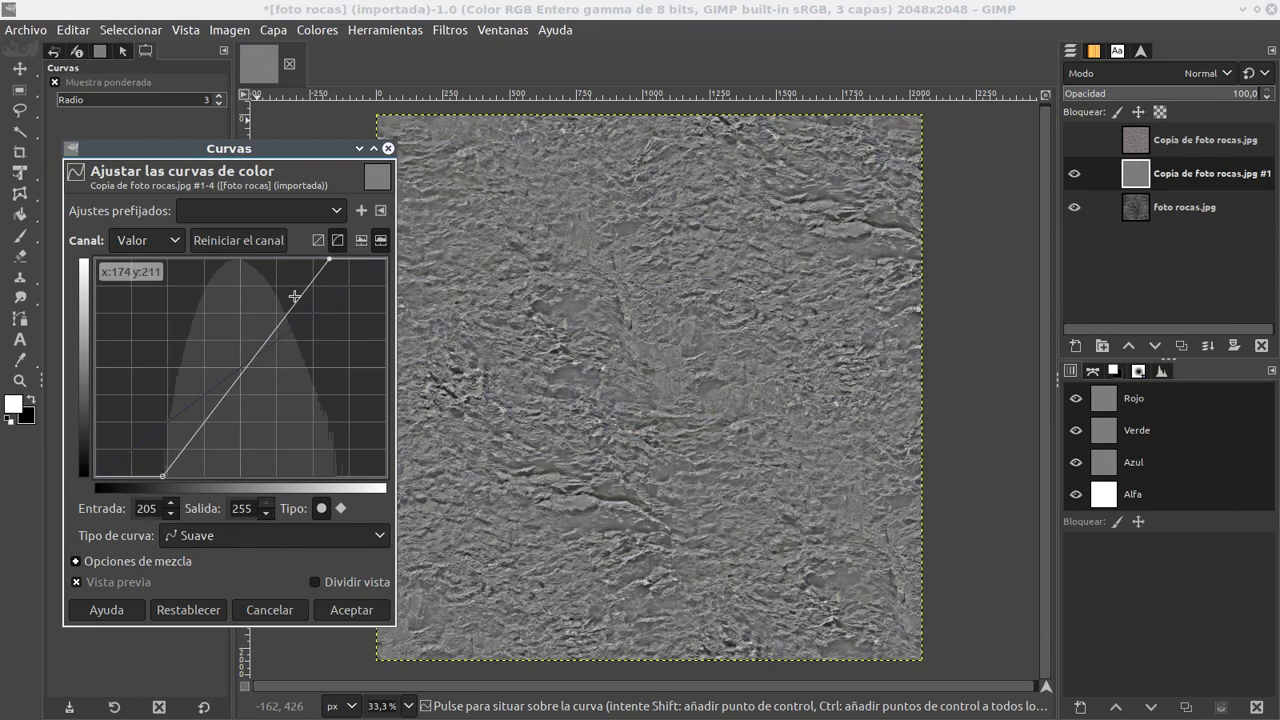
pyautogui.click(296, 289)
pyautogui.moveTo(197, 431); pyautogui.dragTo(194, 445)
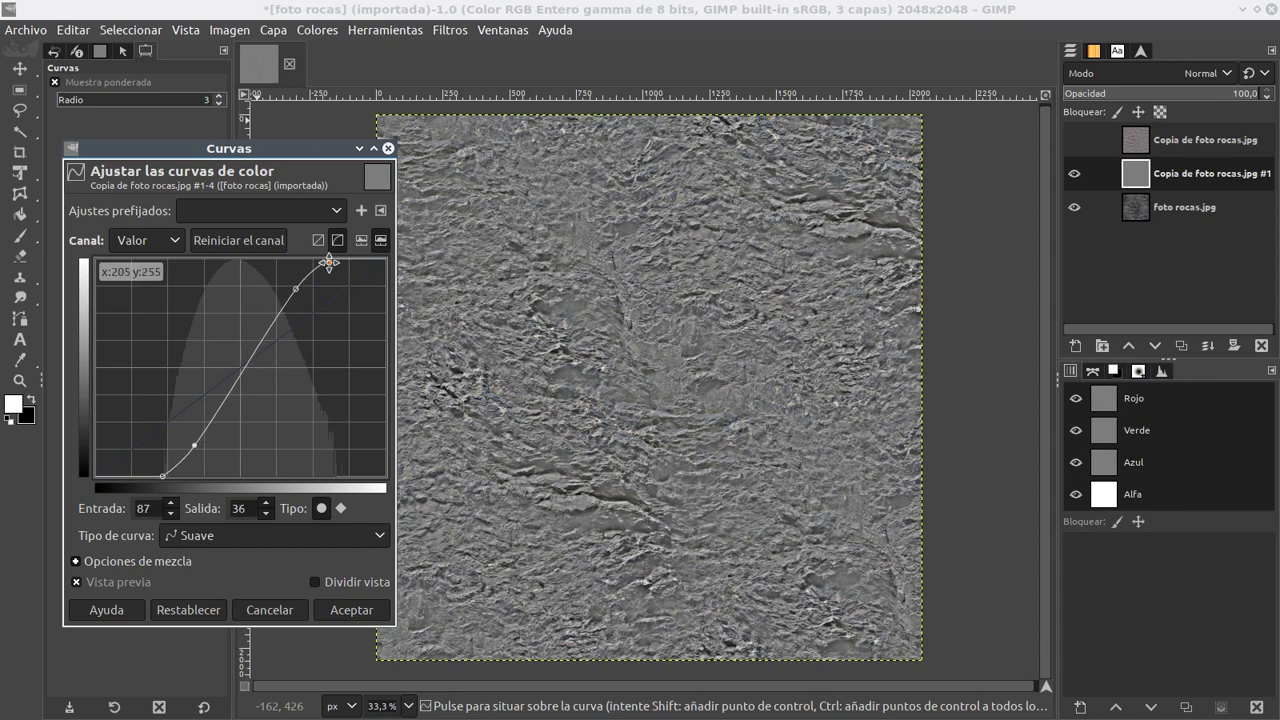
pyautogui.moveTo(329, 262); pyautogui.dragTo(293, 288)
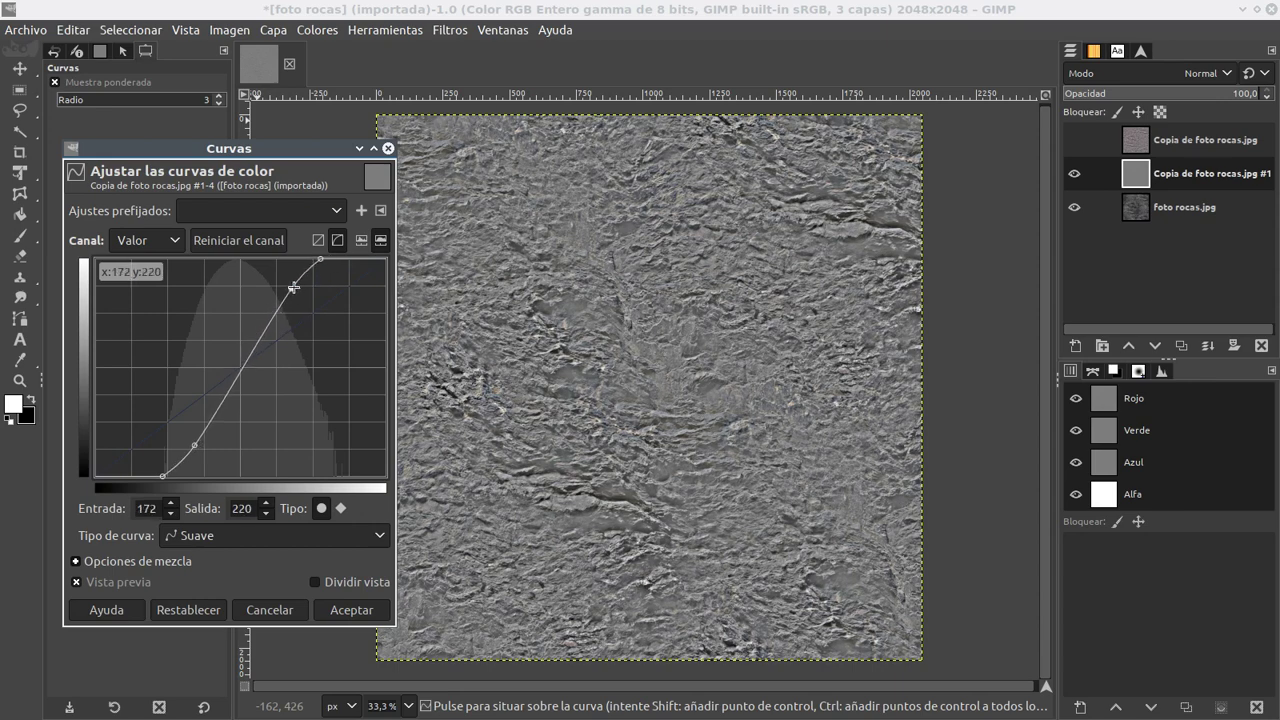
pyautogui.click(194, 442)
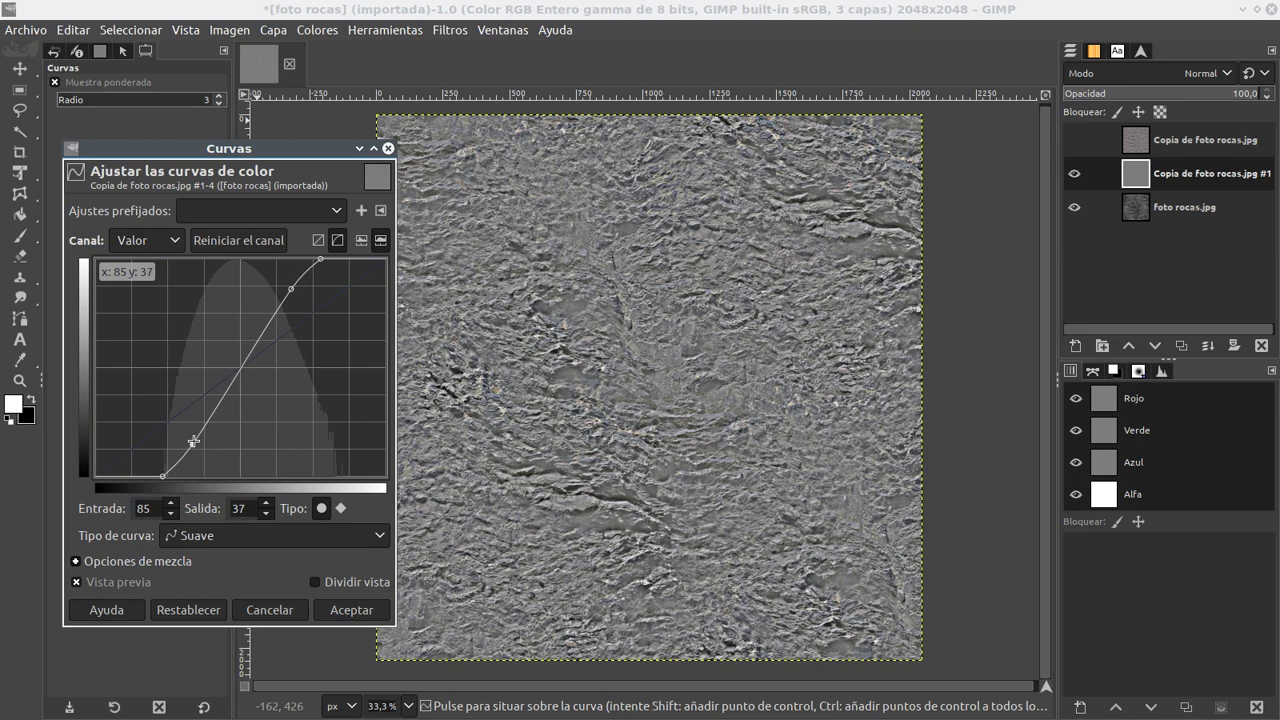
pyautogui.click(352, 610)
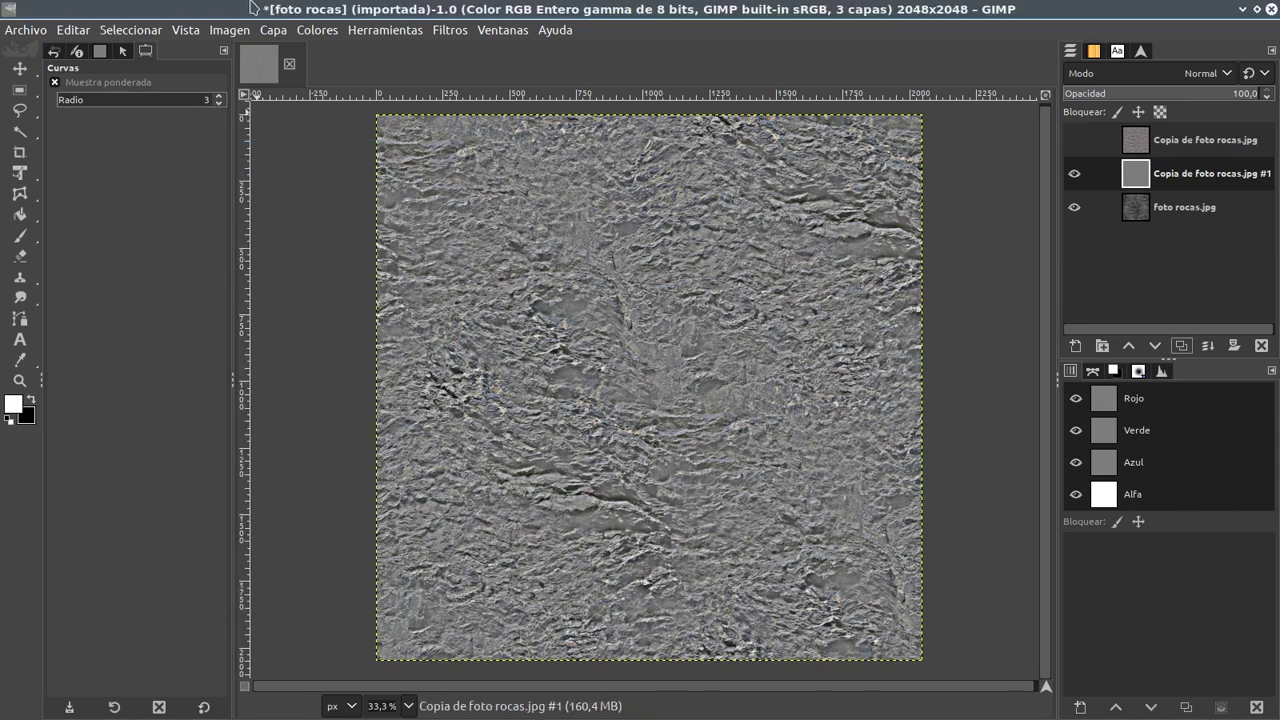
pyautogui.click(300, 30)
pyautogui.moveTo(341, 371)
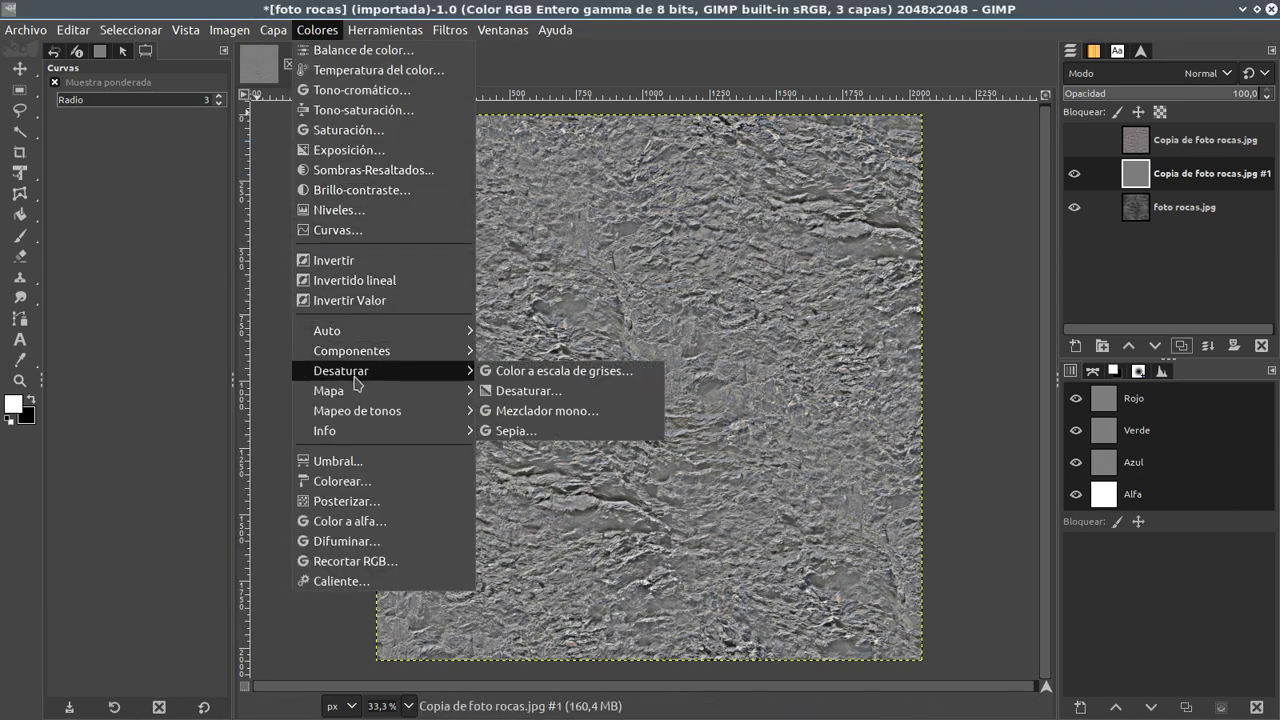
# Step: Desaturate the copy to grey and apply an S-curve with the white point pulled in
pyautogui.click(512, 391)
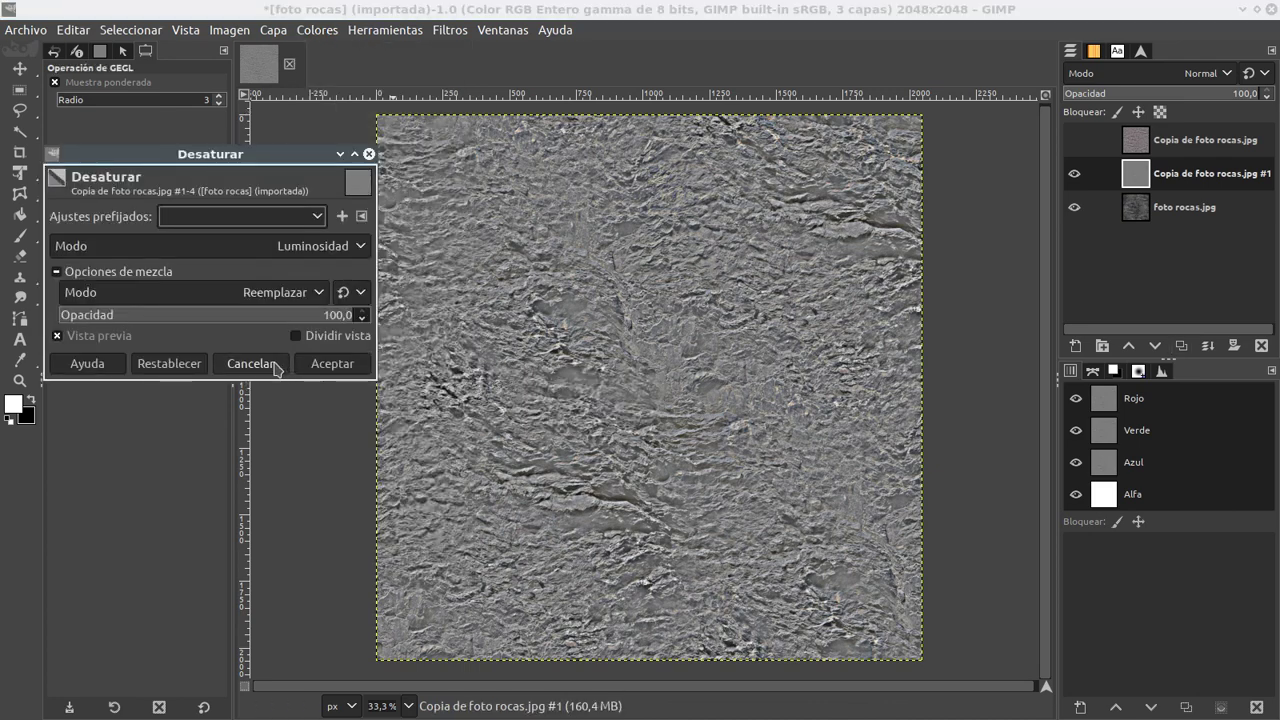
pyautogui.click(340, 366)
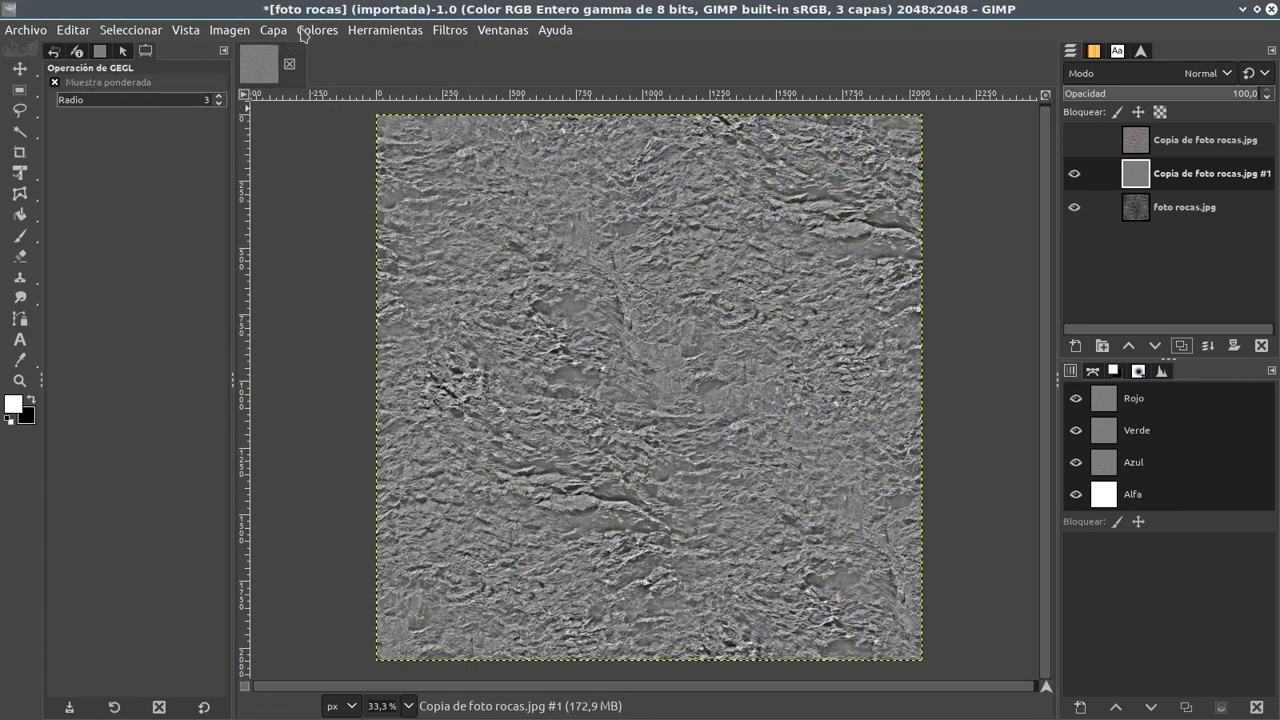
pyautogui.click(302, 35)
pyautogui.click(345, 236)
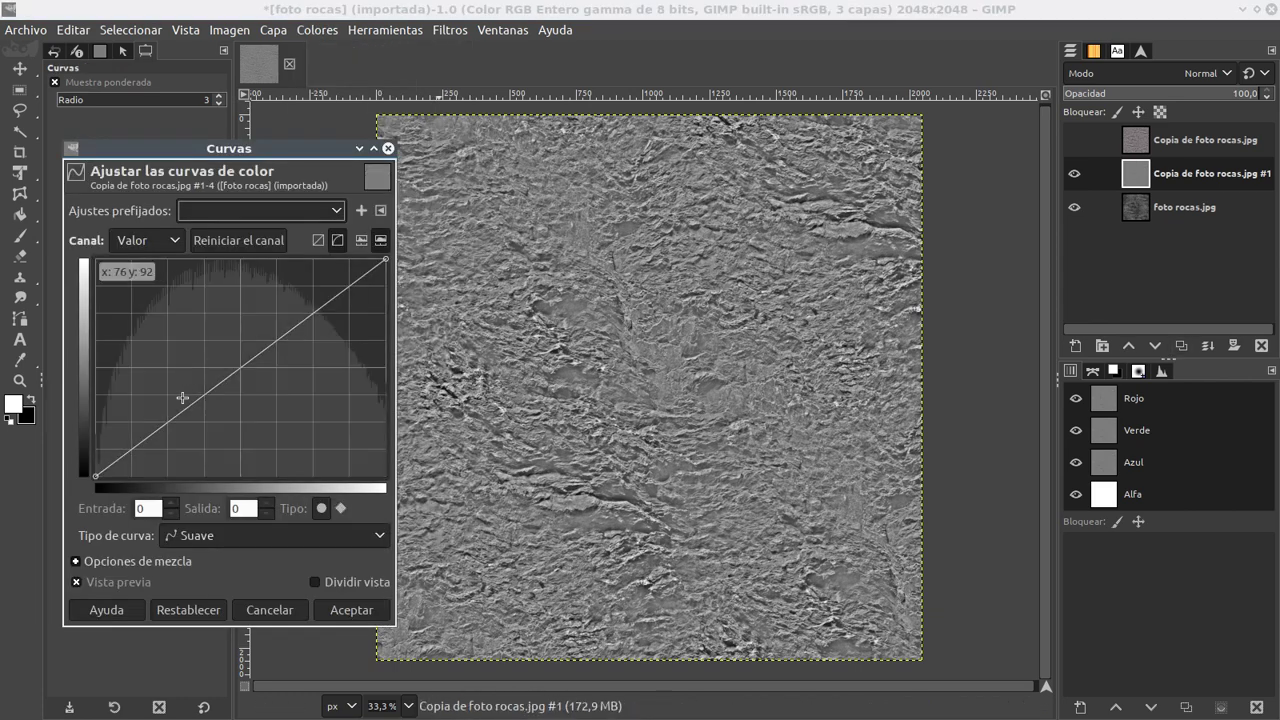
pyautogui.click(182, 398)
pyautogui.moveTo(385, 260); pyautogui.dragTo(369, 260)
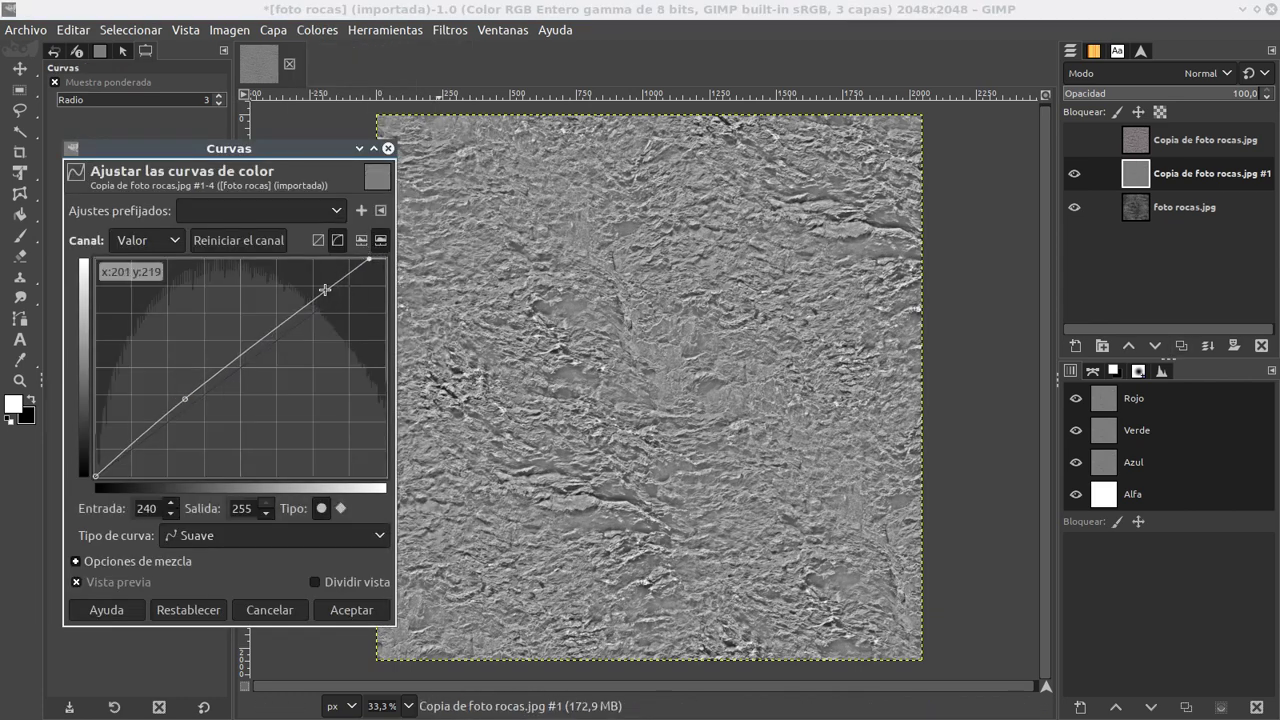
pyautogui.click(325, 290)
pyautogui.moveTo(185, 399); pyautogui.dragTo(182, 417)
pyautogui.click(275, 331)
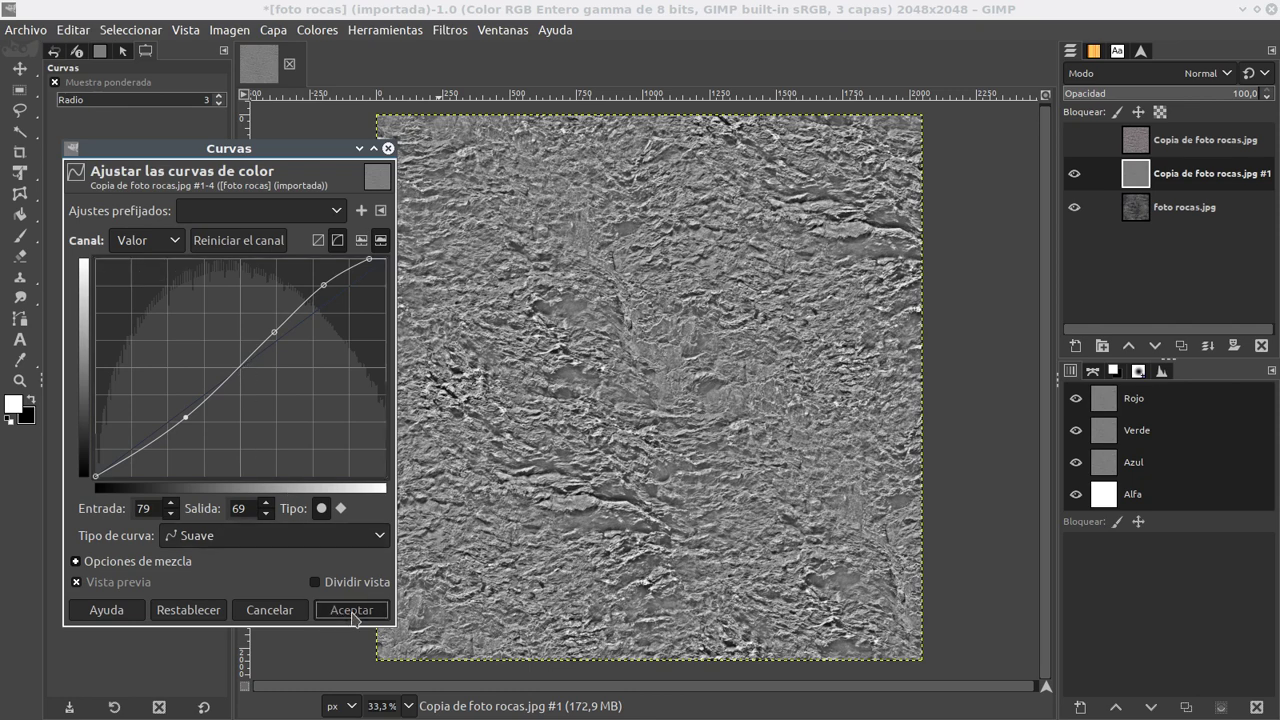
pyautogui.click(350, 610)
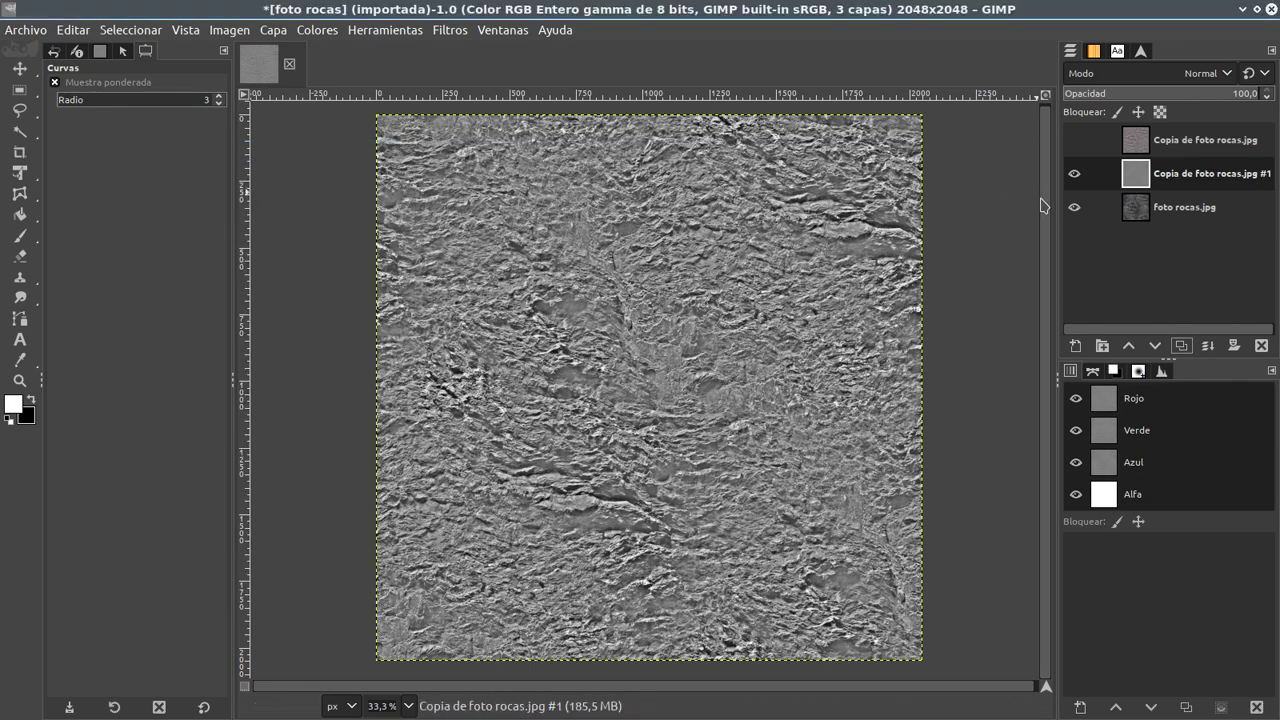
# Step: Hide layer #1, duplicate 'foto rocas.jpg' and apply Paso alto to the copy
pyautogui.click(1074, 173)
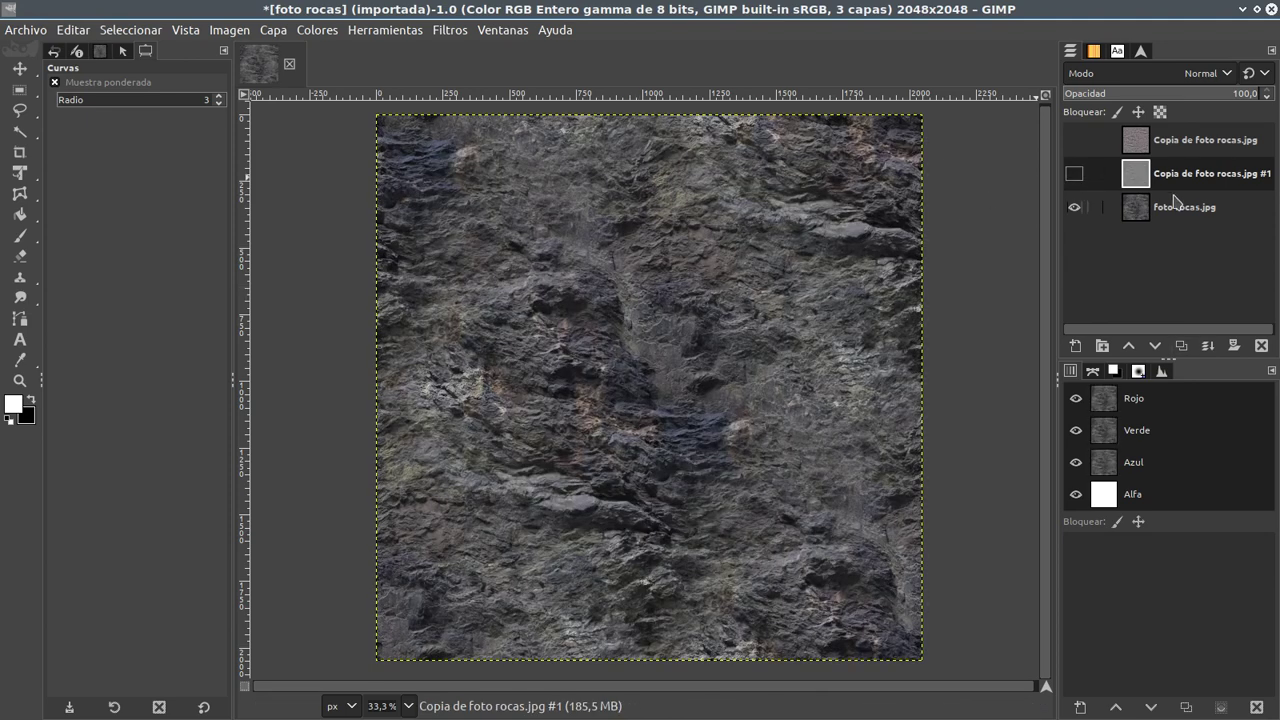
pyautogui.click(1180, 207)
pyautogui.click(1181, 346)
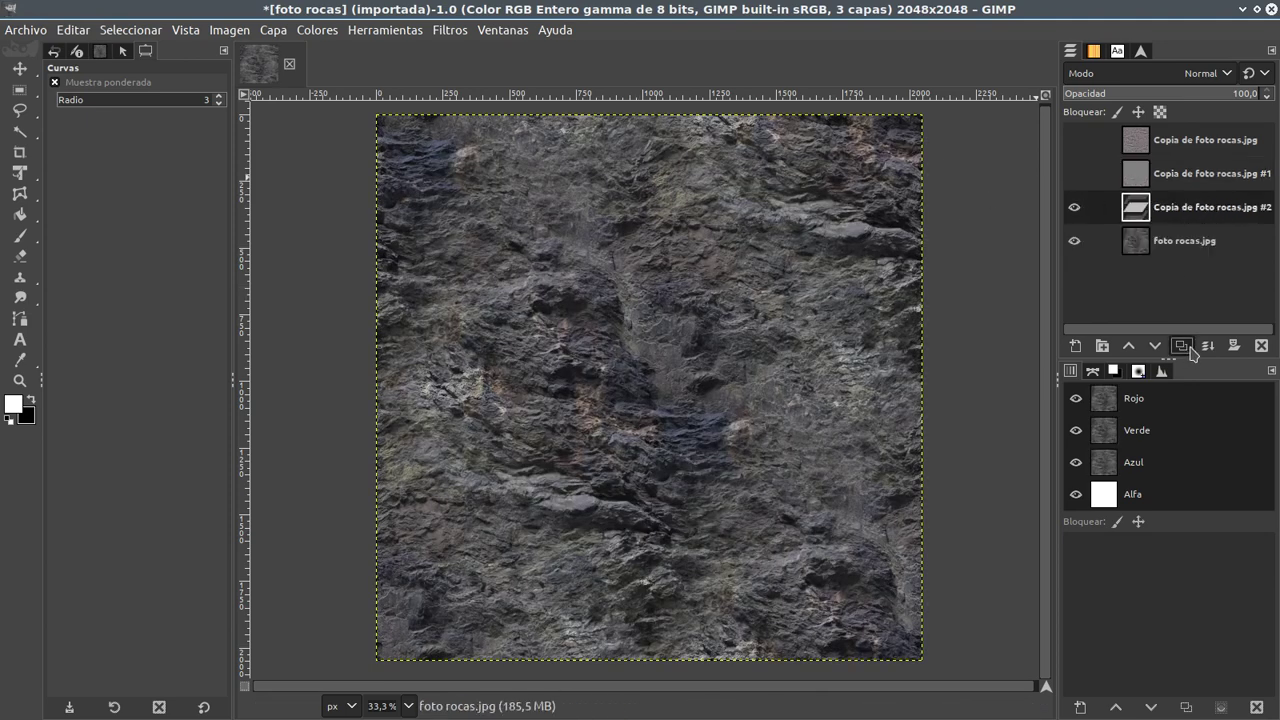
pyautogui.click(450, 30)
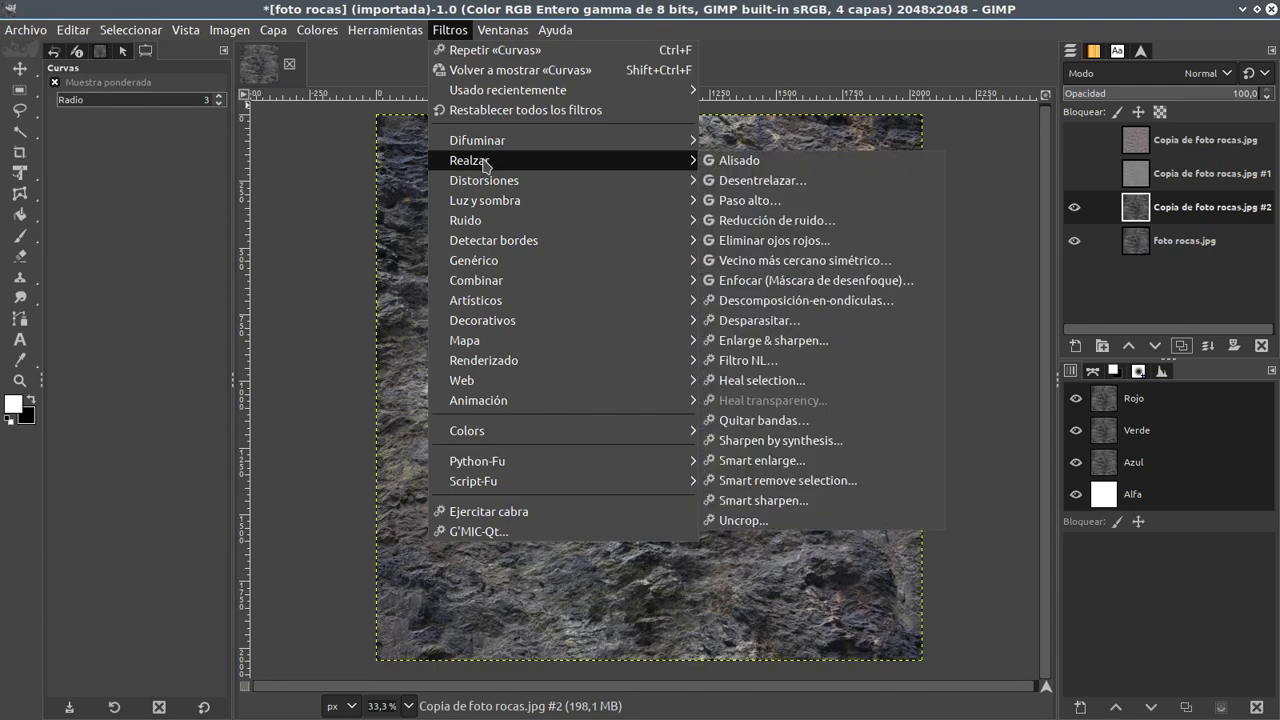
pyautogui.click(765, 200)
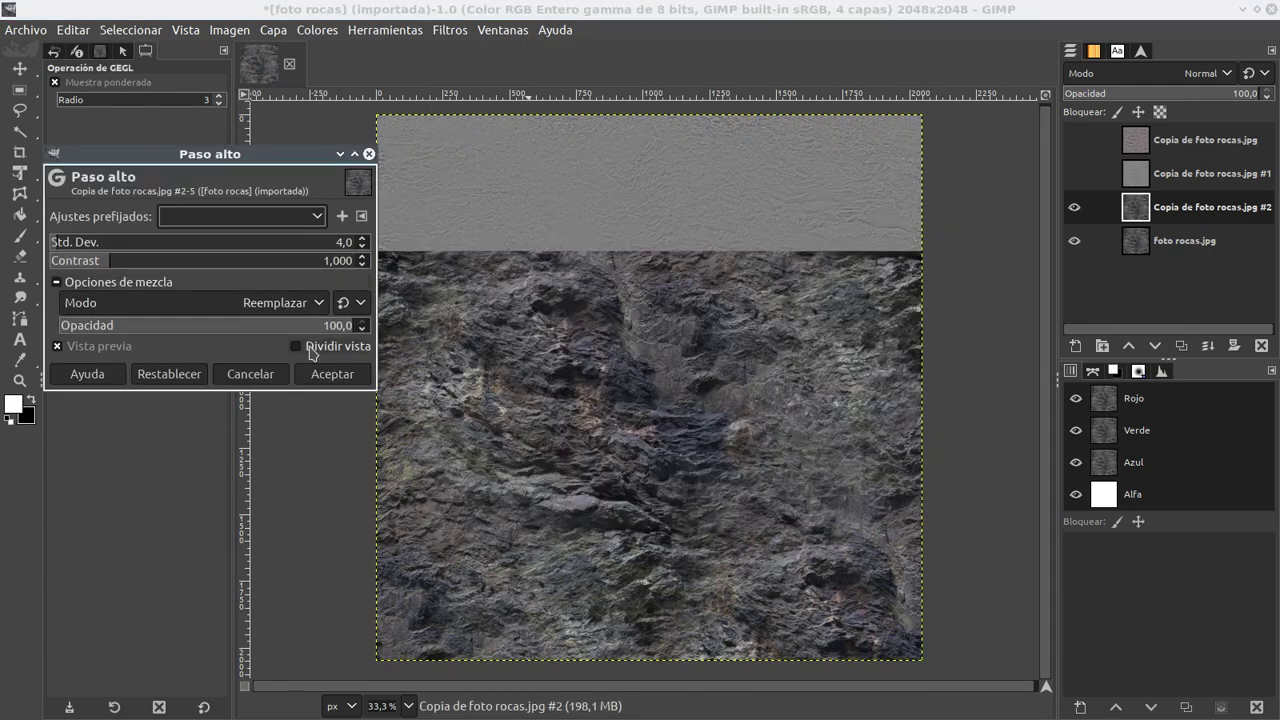
pyautogui.click(322, 374)
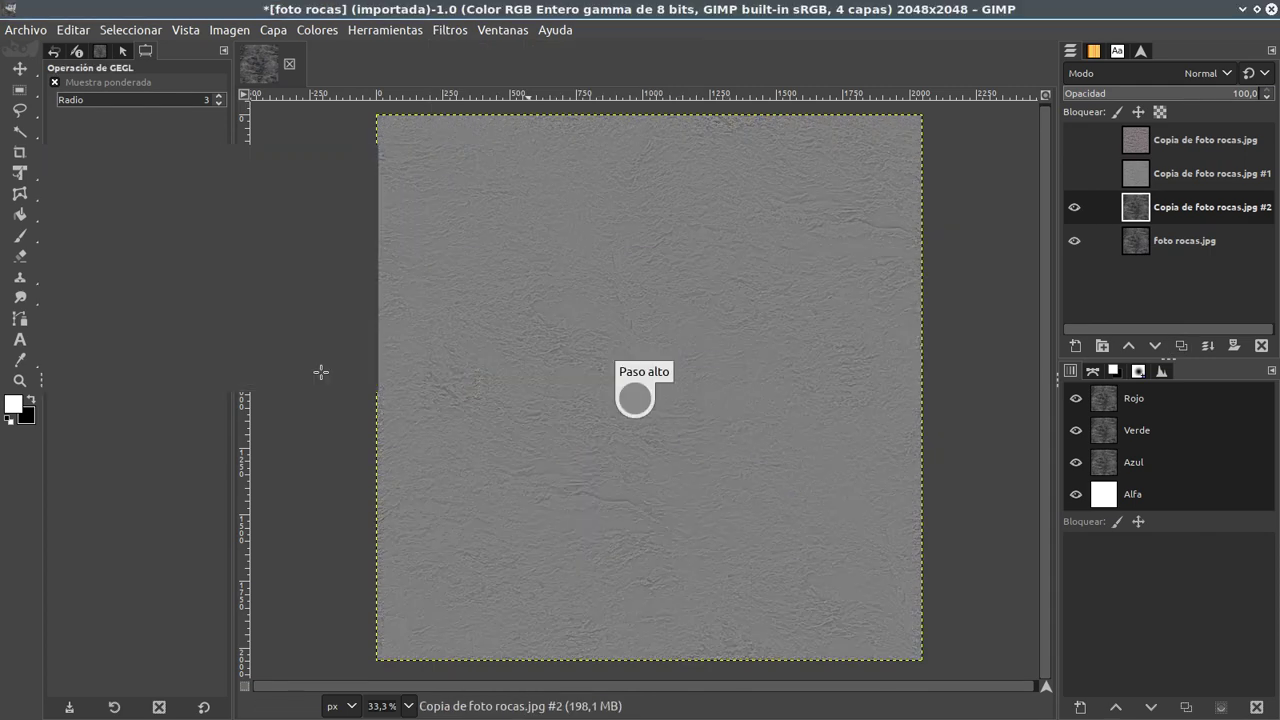
# Step: Apply a steep S-shaped curve with black and white points moved inward
pyautogui.click(317, 30)
pyautogui.click(340, 230)
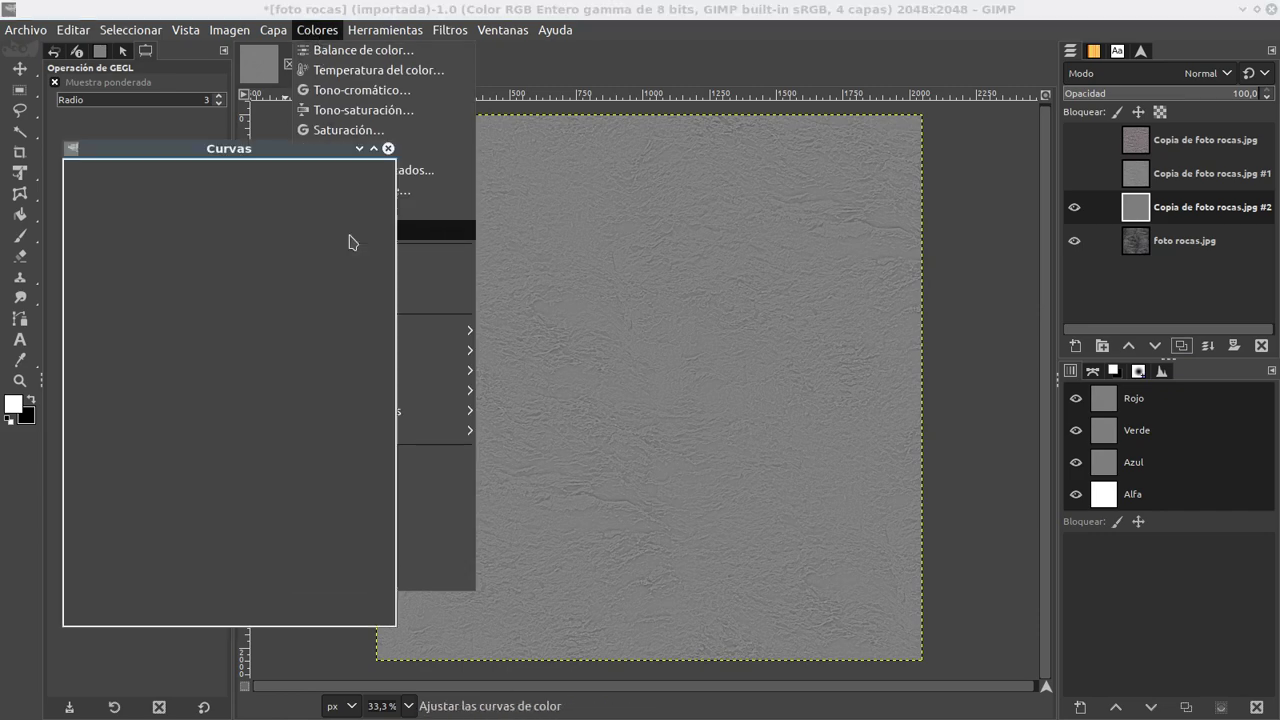
pyautogui.moveTo(107, 464)
pyautogui.mouseDown()
pyautogui.moveTo(97, 475)
pyautogui.moveTo(172, 476)
pyautogui.mouseUp()
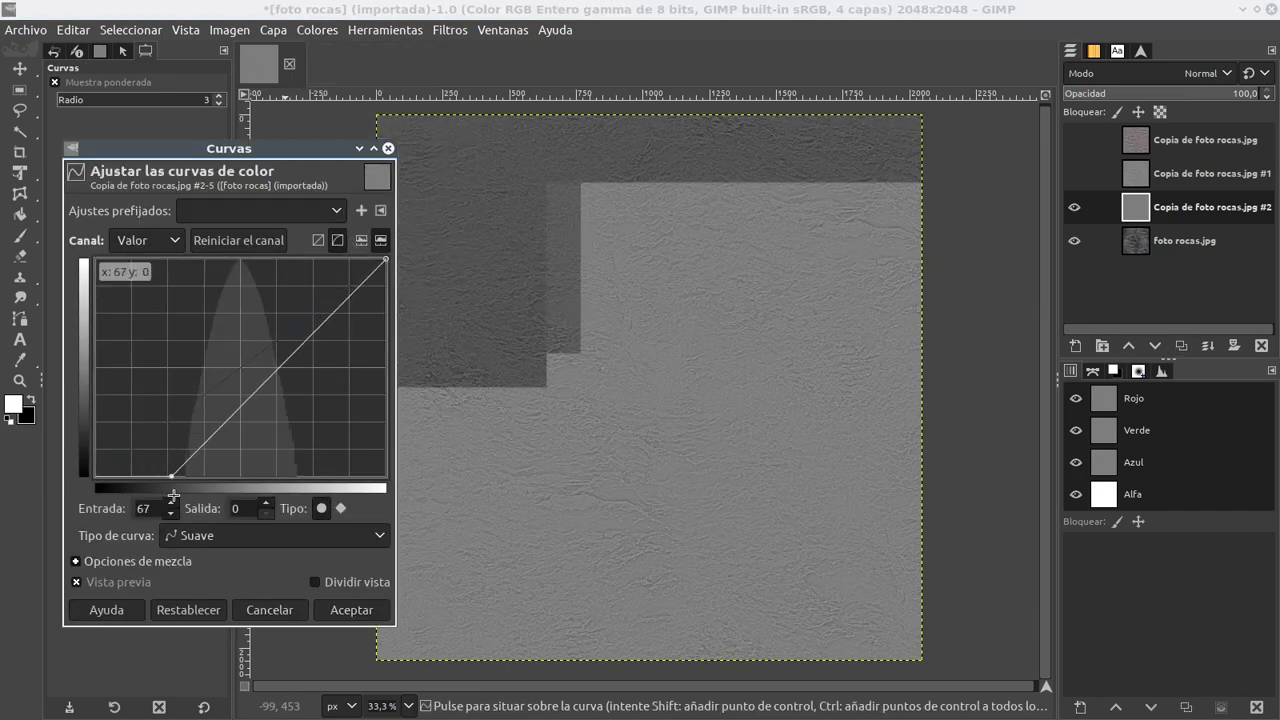
pyautogui.moveTo(386, 265); pyautogui.dragTo(306, 241)
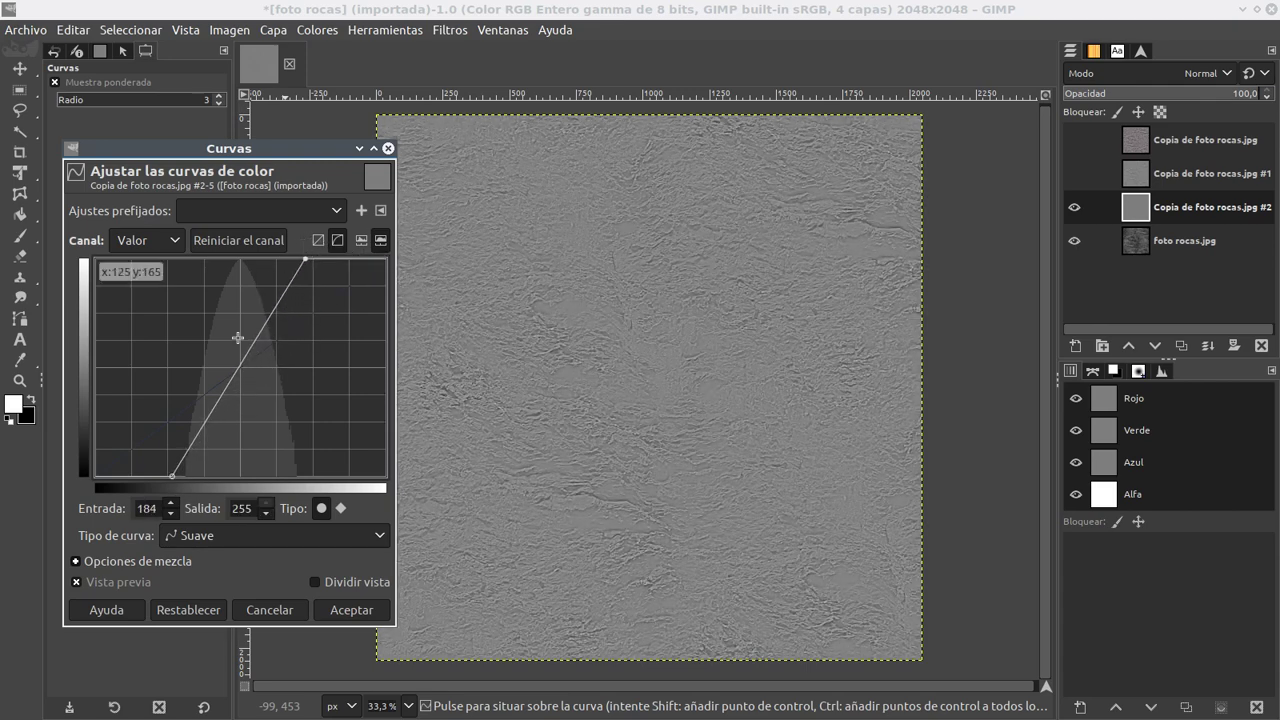
pyautogui.moveTo(189, 431); pyautogui.dragTo(190, 453)
pyautogui.moveTo(264, 311)
pyautogui.mouseDown()
pyautogui.moveTo(276, 296)
pyautogui.moveTo(276, 315)
pyautogui.mouseUp()
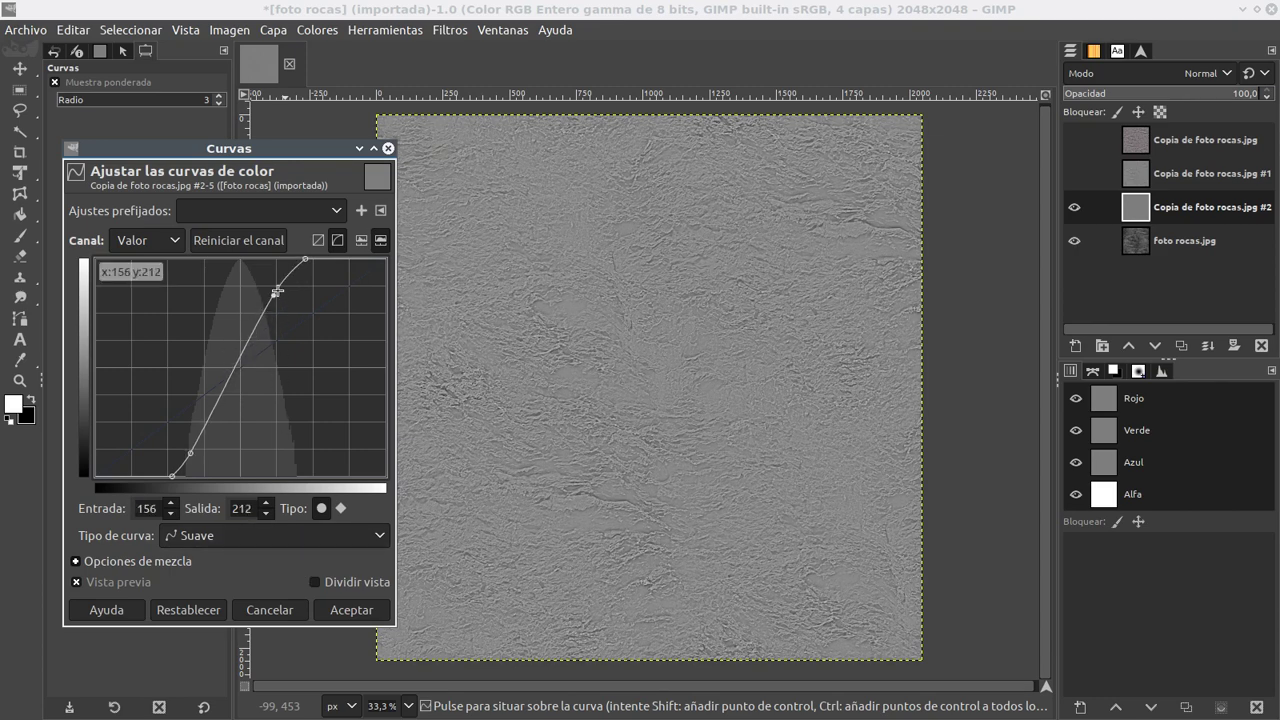
pyautogui.moveTo(192, 452); pyautogui.dragTo(200, 448)
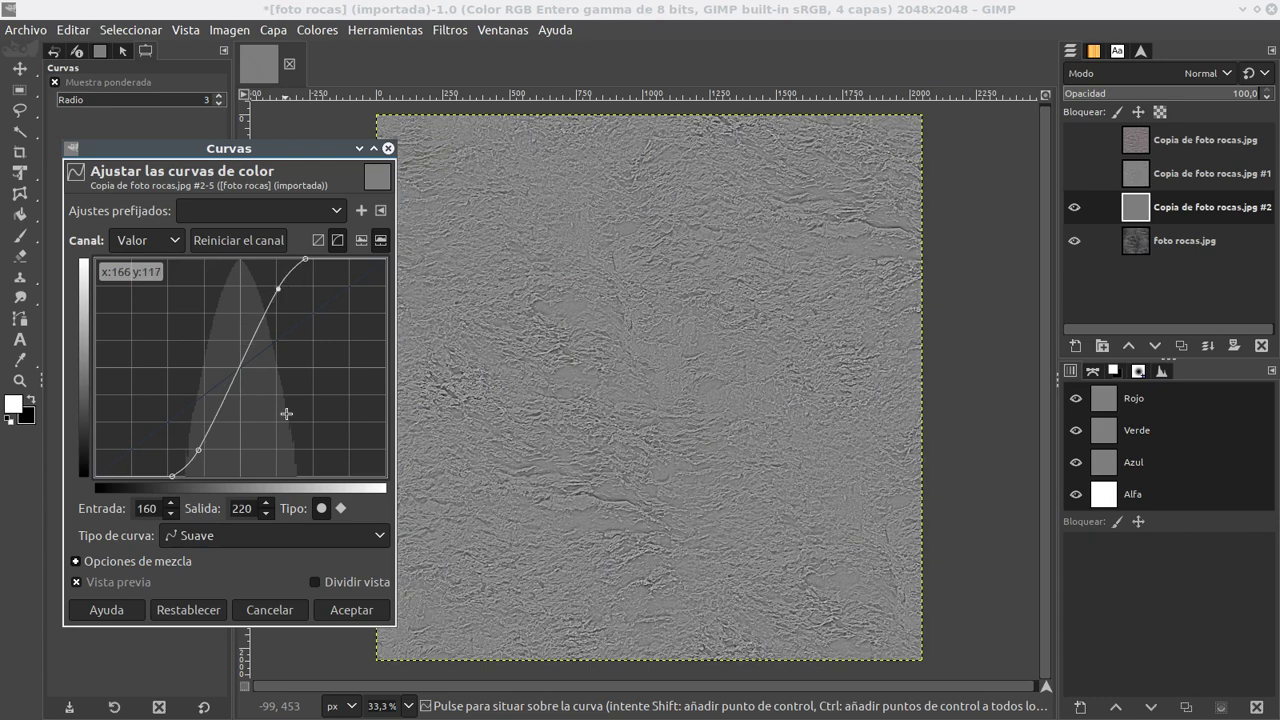
pyautogui.click(346, 609)
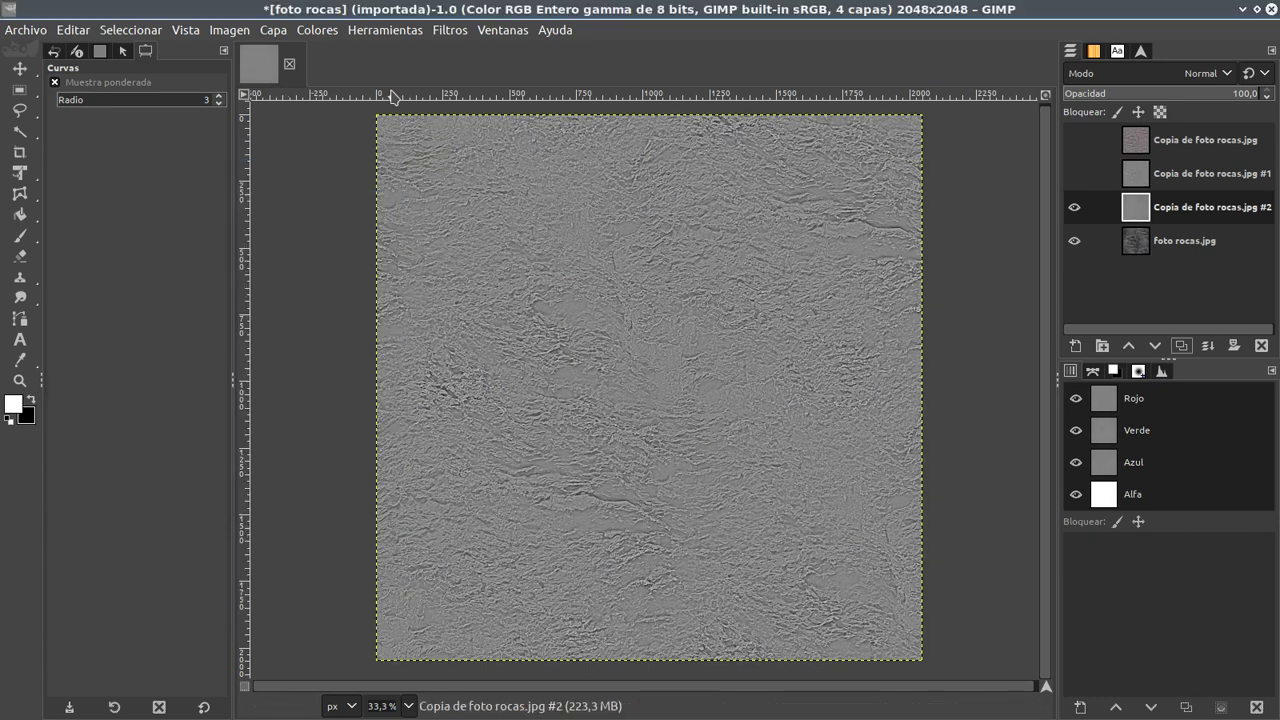
# Step: Open the Filtros menu to reach the Genérico filters
pyautogui.click(442, 28)
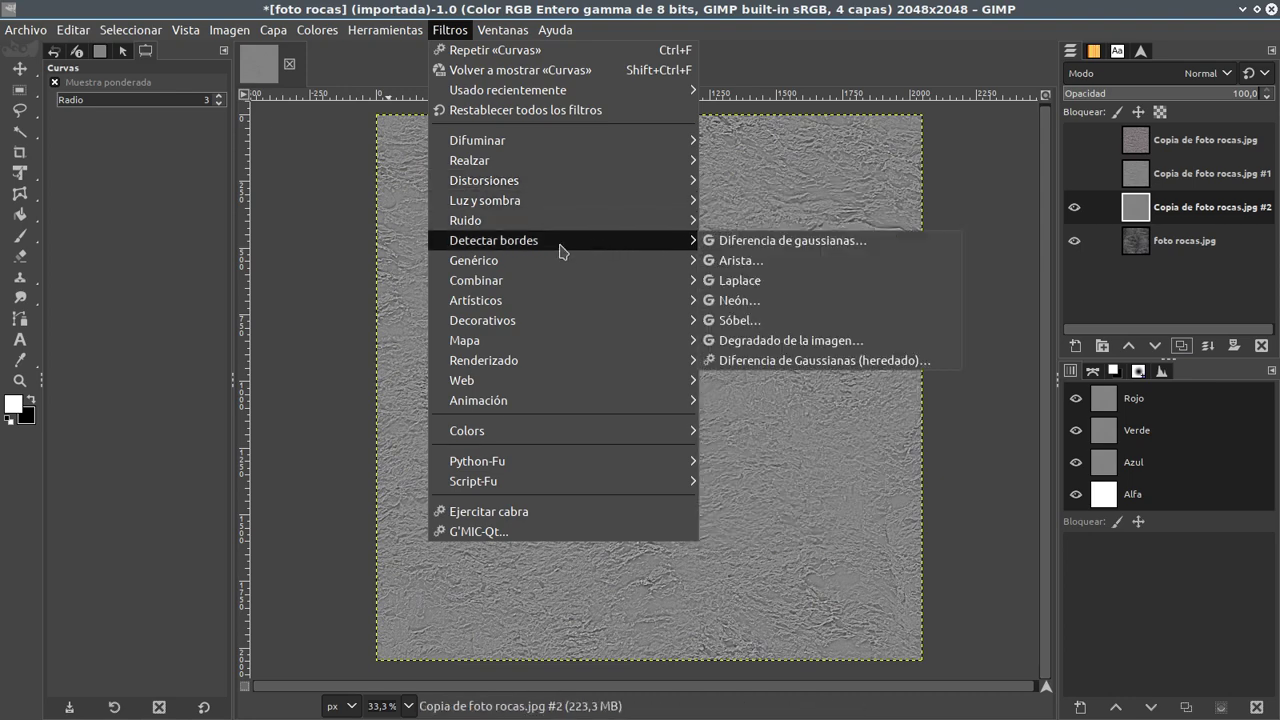
pyautogui.moveTo(474, 260)
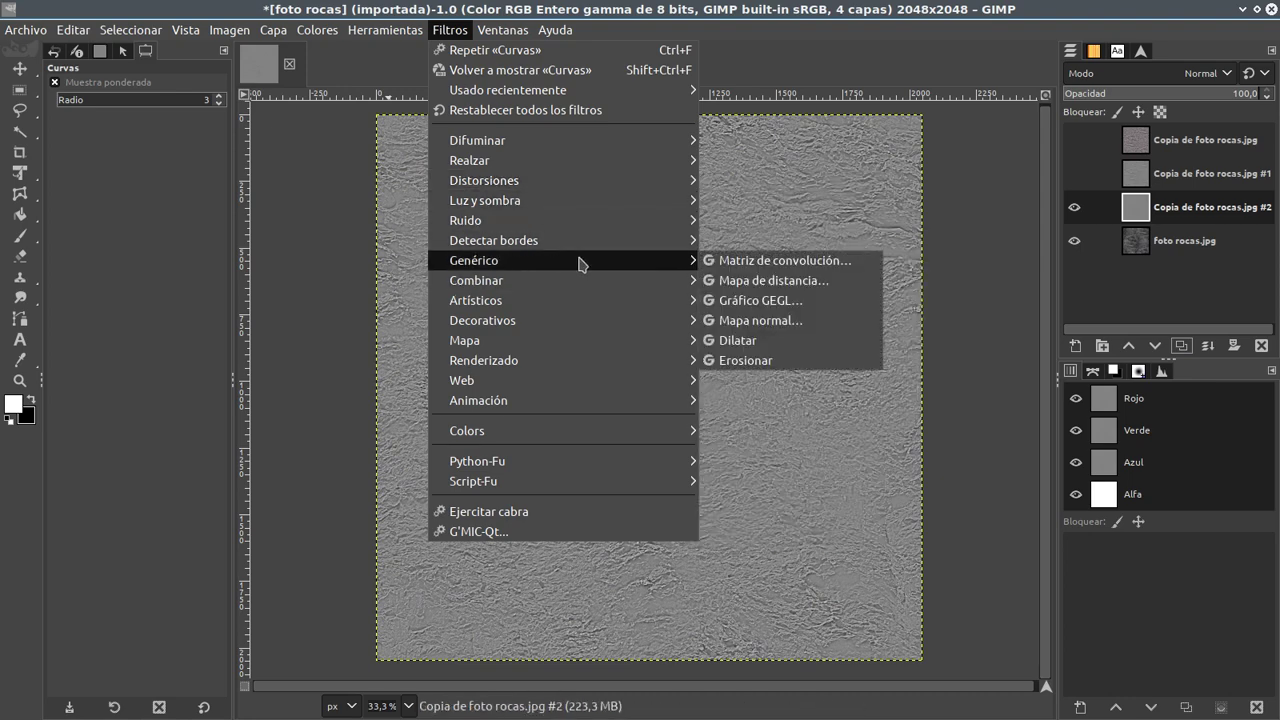
# Step: Set up Mapa normal with Flip X ticked and Scale about 14.09
pyautogui.click(777, 320)
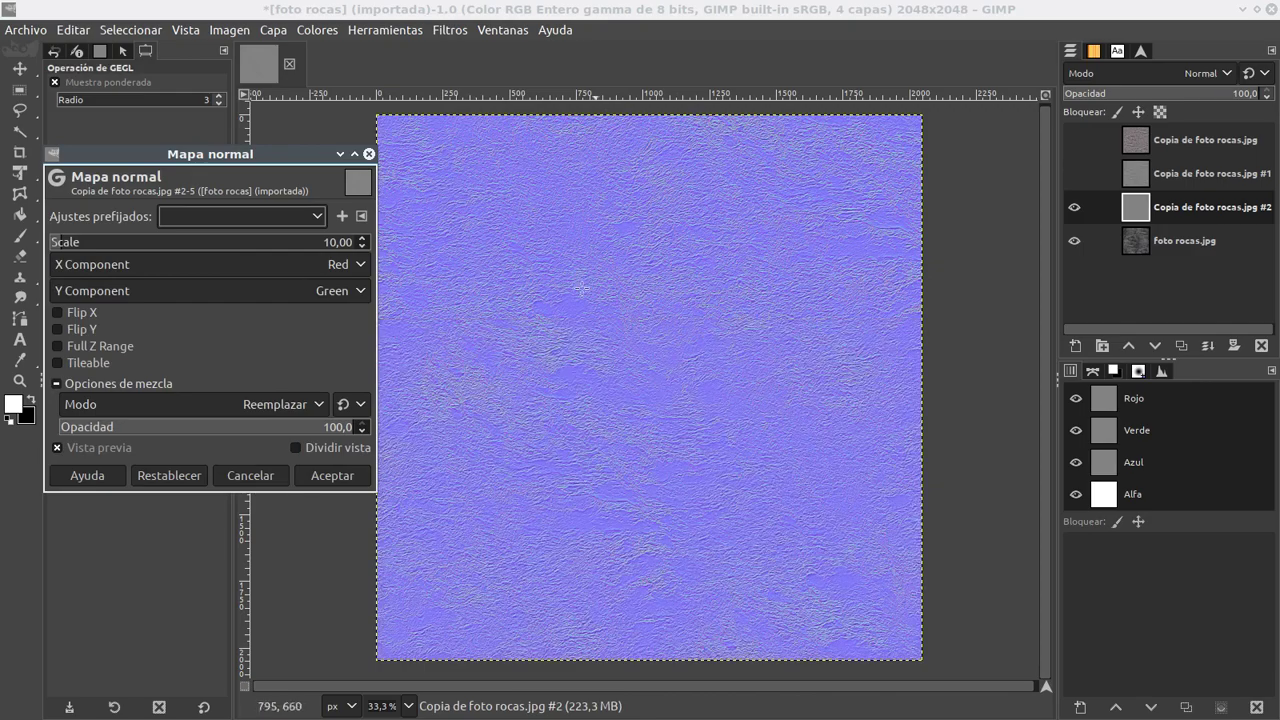
pyautogui.scroll(2, 535, 288)
pyautogui.scroll(4, 604, 324)
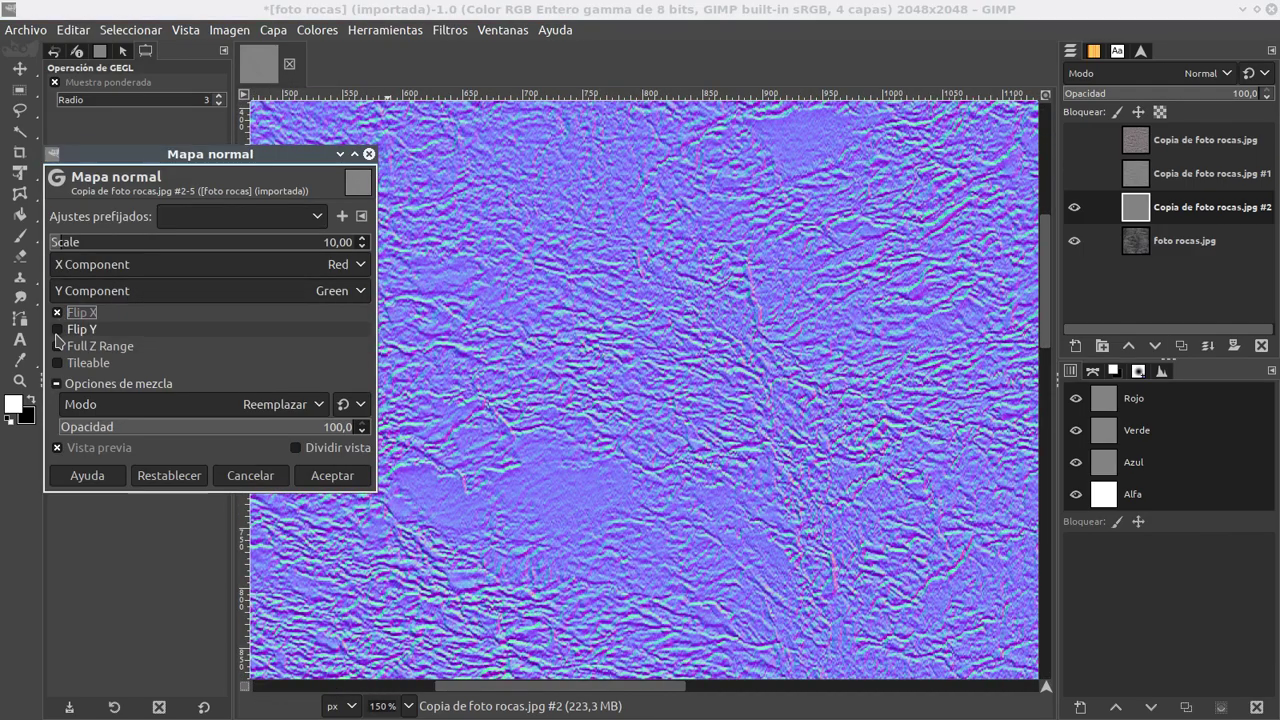
pyautogui.click(57, 312)
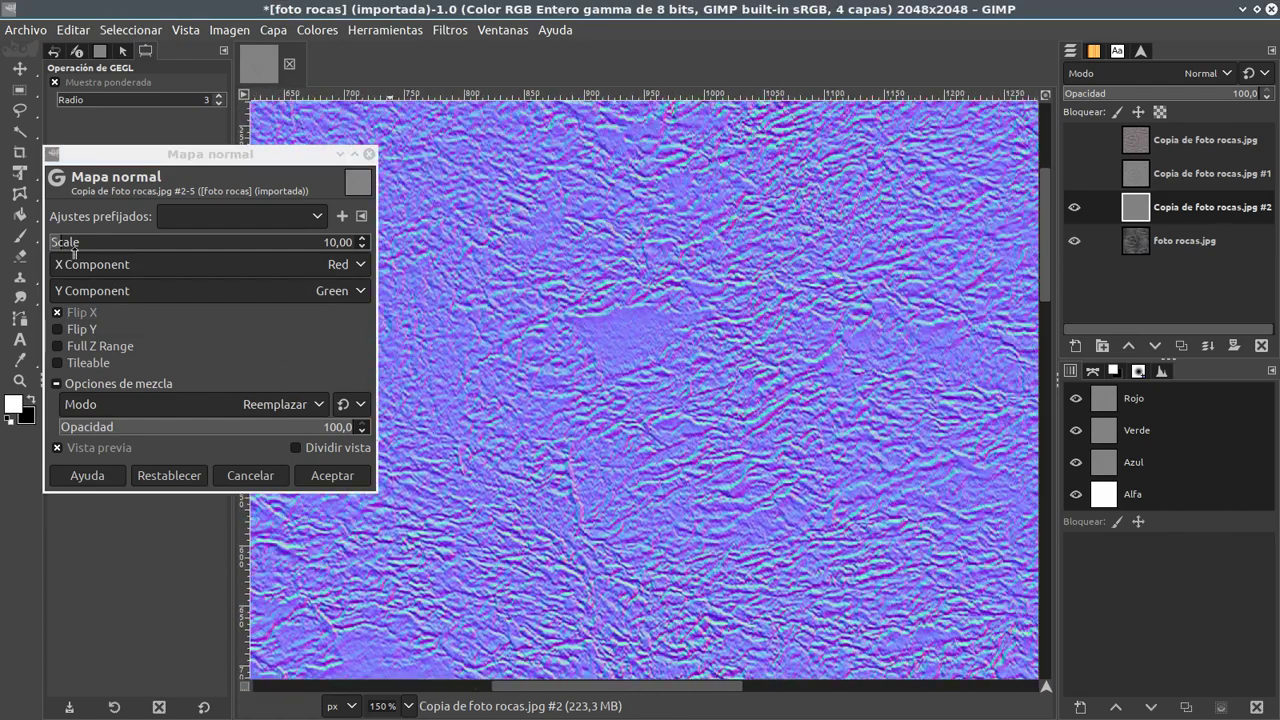
pyautogui.click(73, 250)
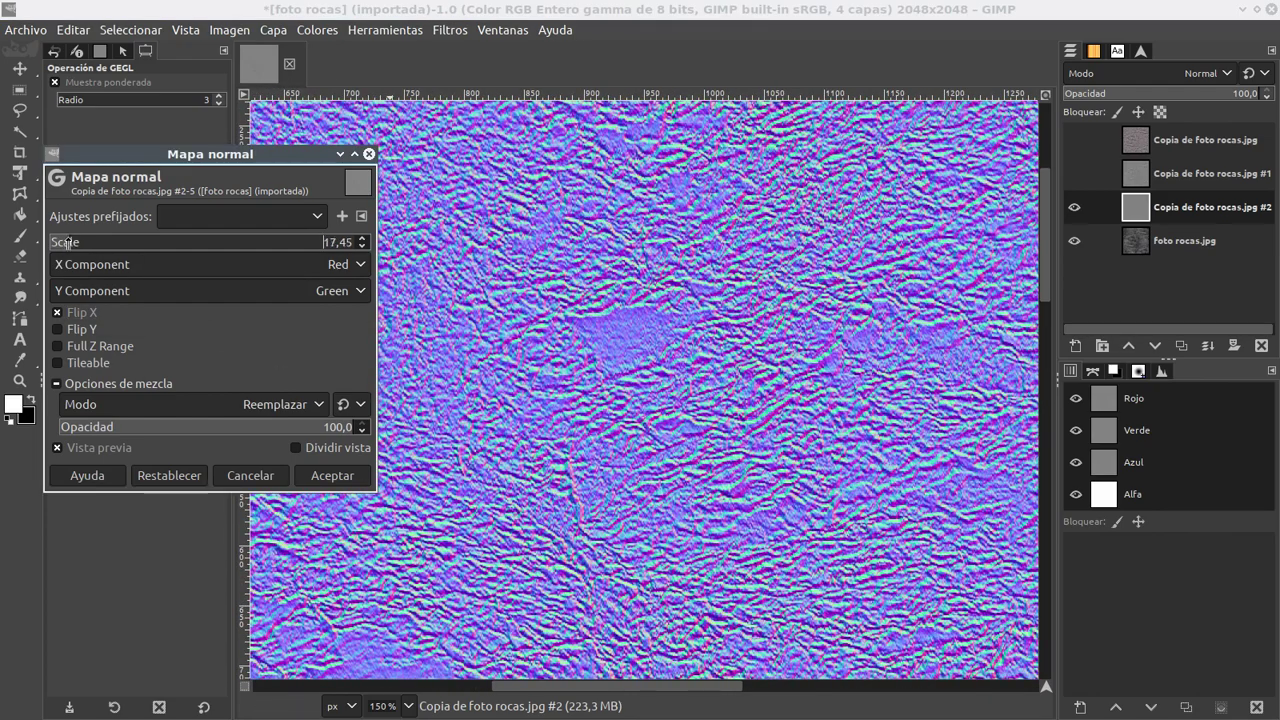
pyautogui.moveTo(66, 242); pyautogui.dragTo(62, 242)
# Step: Apply the normal map filter and fit the whole blue-purple texture in view
pyautogui.scroll(-3, 539, 368)
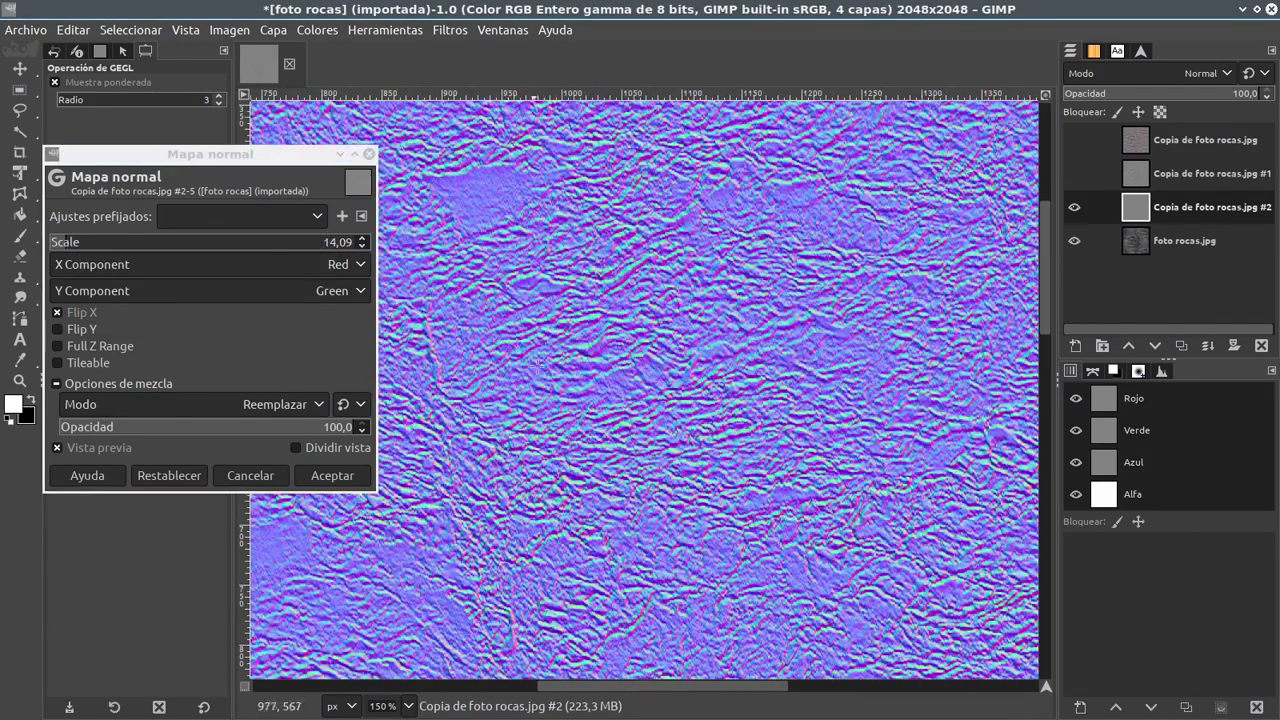
pyautogui.scroll(-2, 539, 368)
pyautogui.scroll(-2, 727, 355)
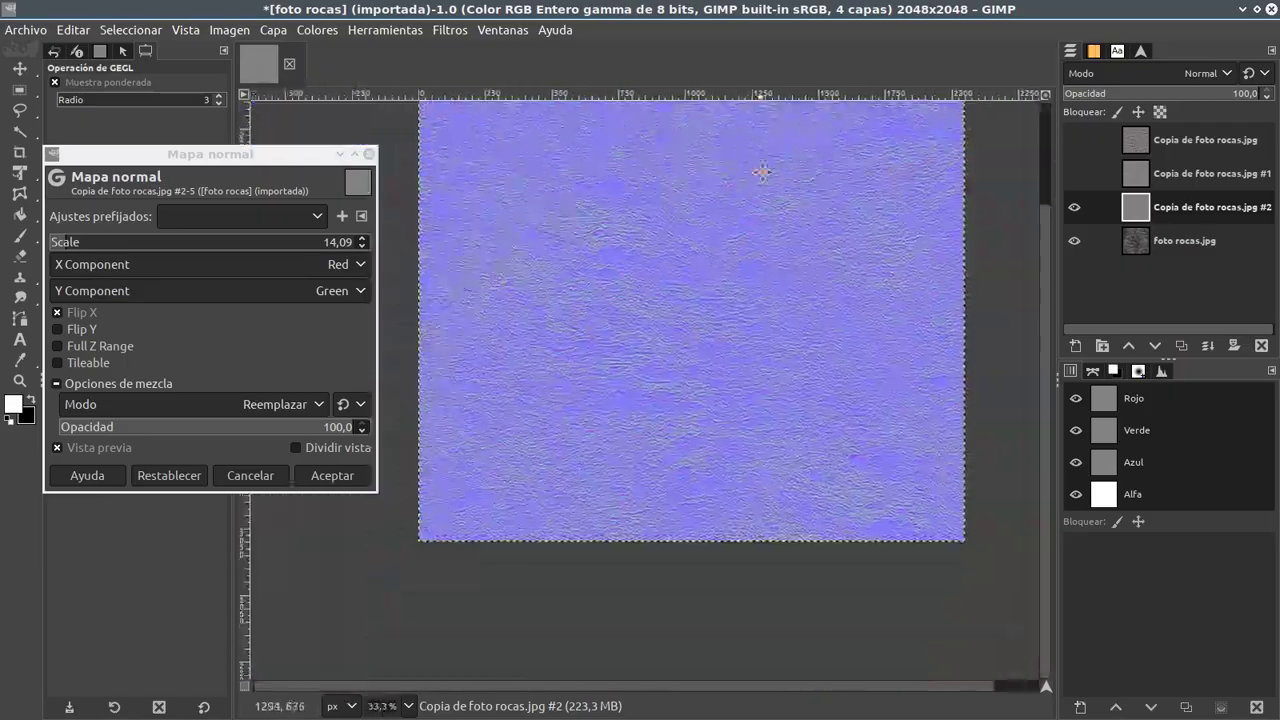
pyautogui.scroll(3, 762, 173)
pyautogui.scroll(-2, 585, 398)
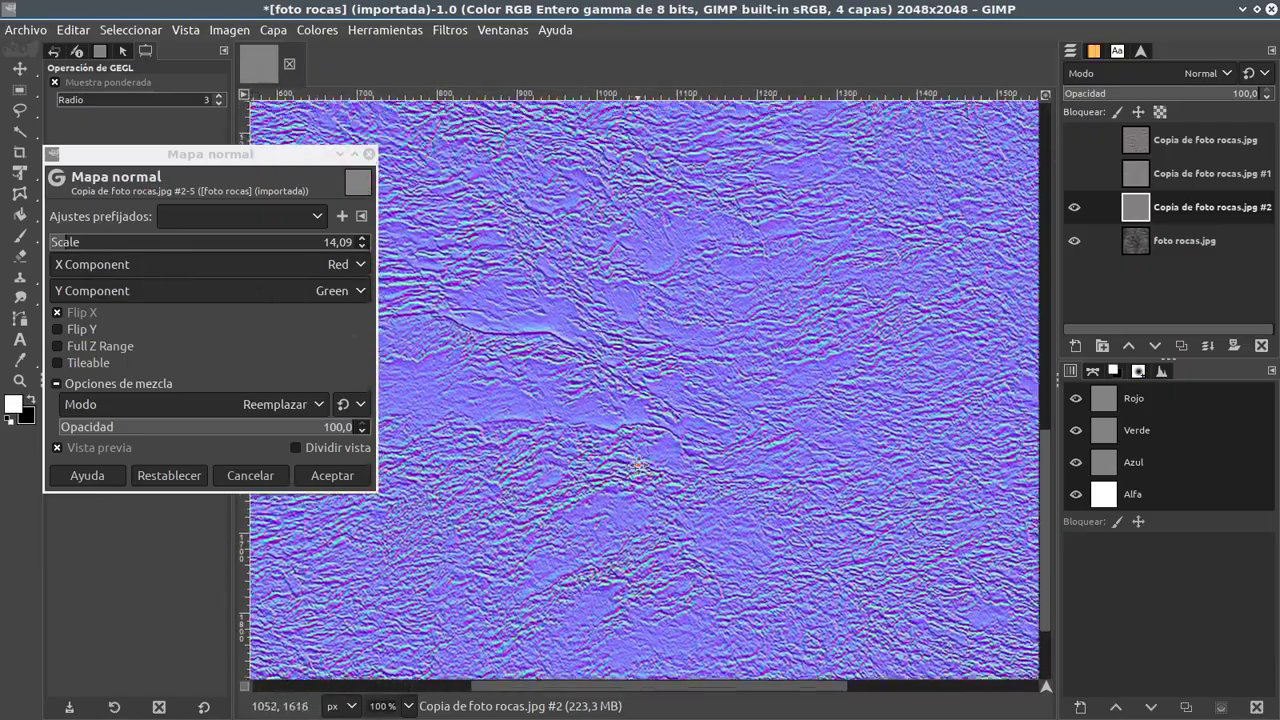
pyautogui.scroll(-2, 585, 398)
pyautogui.scroll(1, 636, 320)
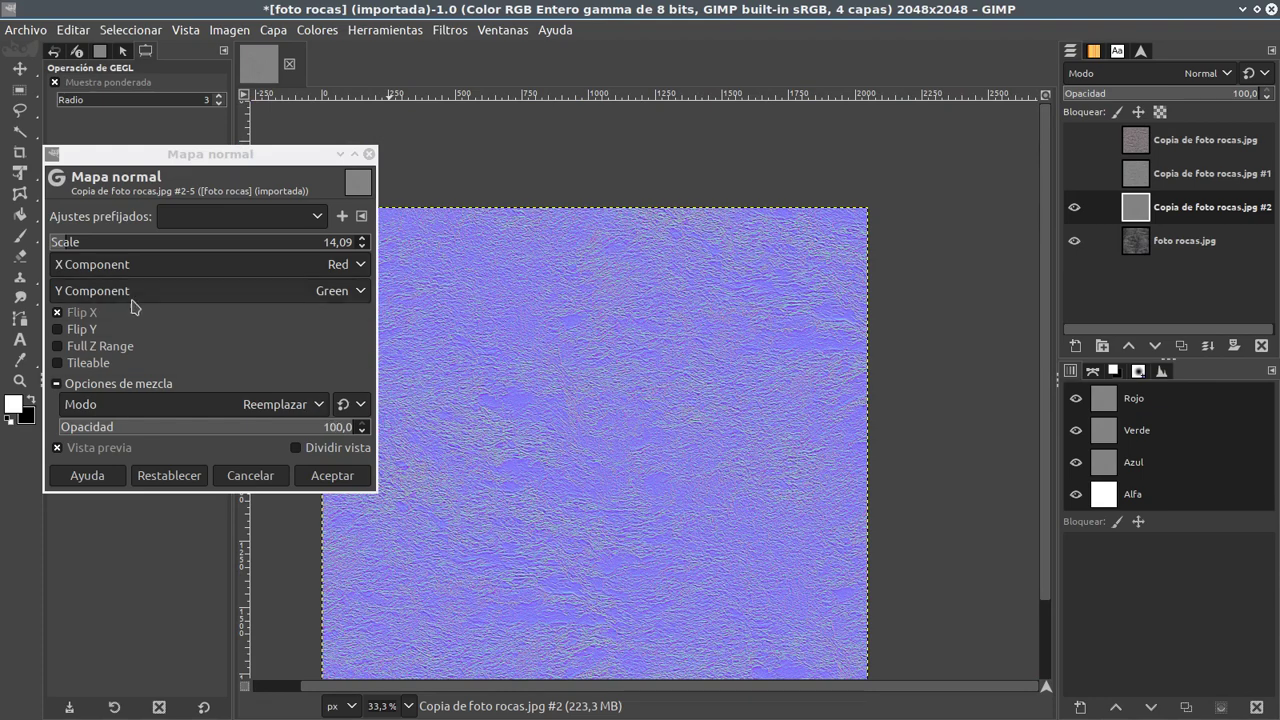
pyautogui.click(326, 476)
pyautogui.hotkey('shift', 'j')
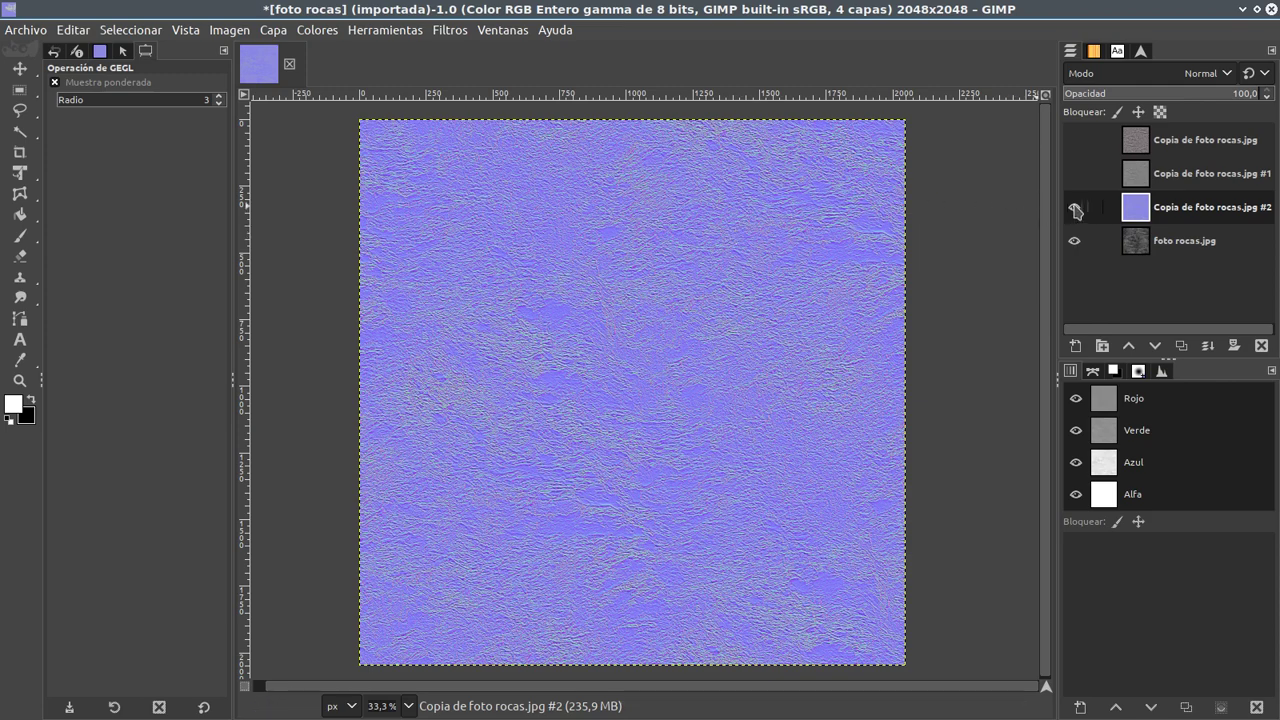
# Step: Toggle the normal map layer against the rock photo, then show the embossed layer and top rock copy
pyautogui.click(1075, 209)
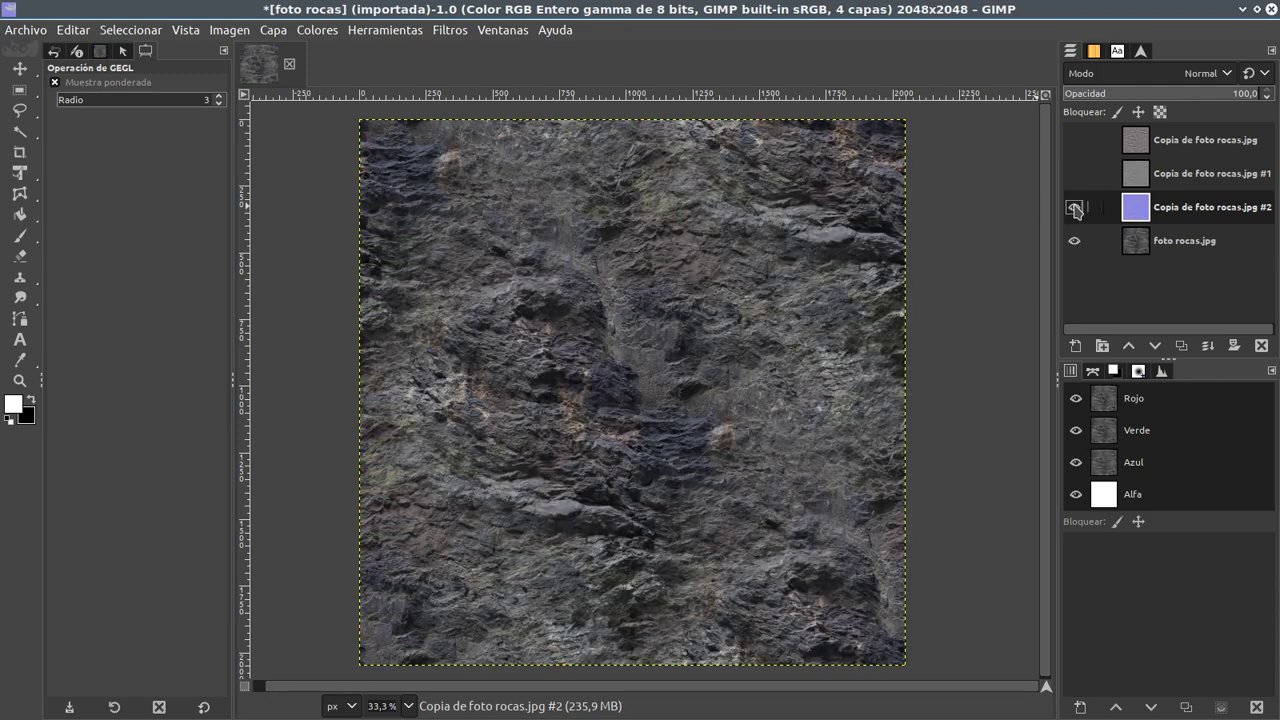
pyautogui.click(1075, 209)
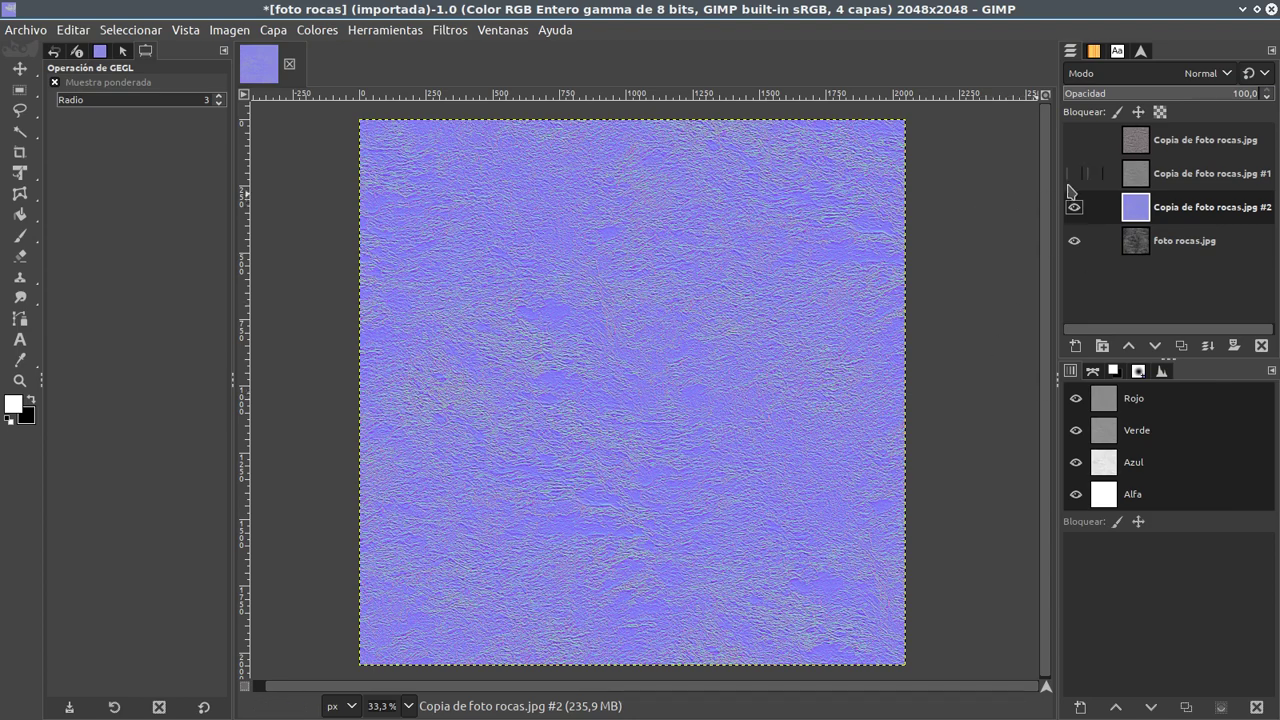
pyautogui.moveTo(1072, 190); pyautogui.dragTo(1077, 213)
pyautogui.click(1073, 146)
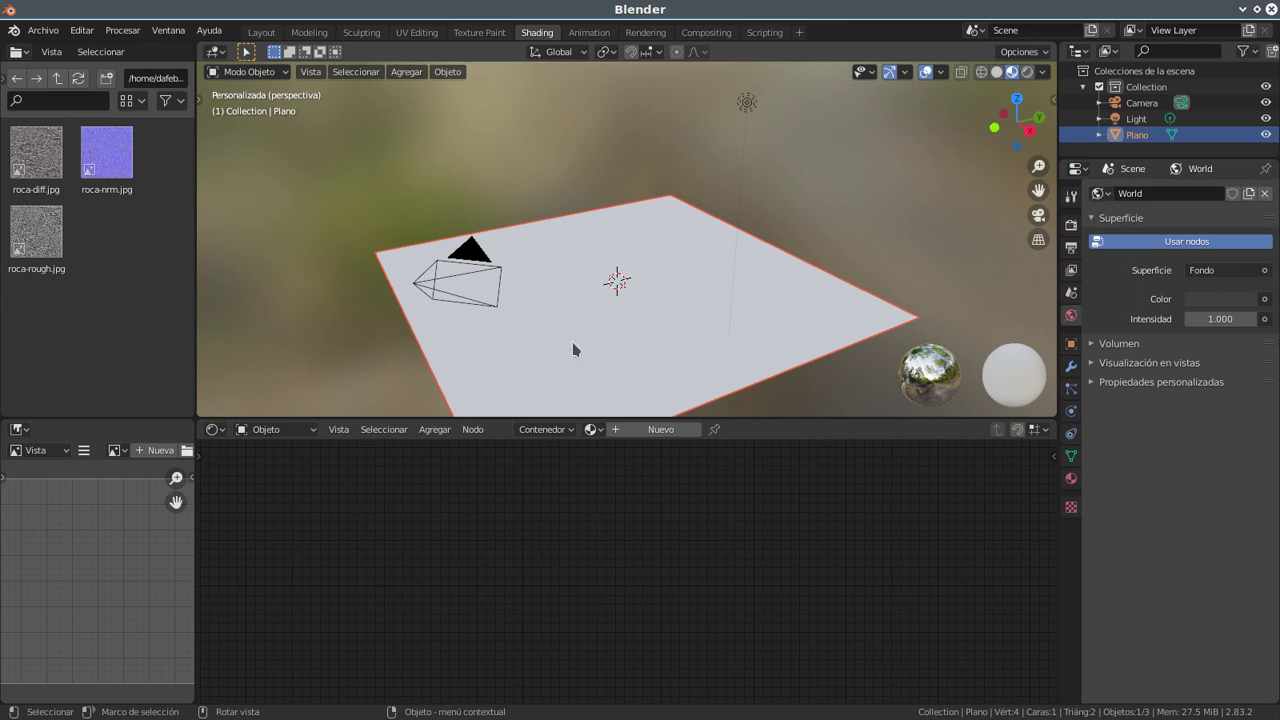
# Step: Give the plane a new material and make room in the Shader Editor node graph
pyautogui.moveTo(563, 343)
pyautogui.mouseDown()
pyautogui.moveTo(629, 337)
pyautogui.moveTo(529, 360)
pyautogui.mouseUp()
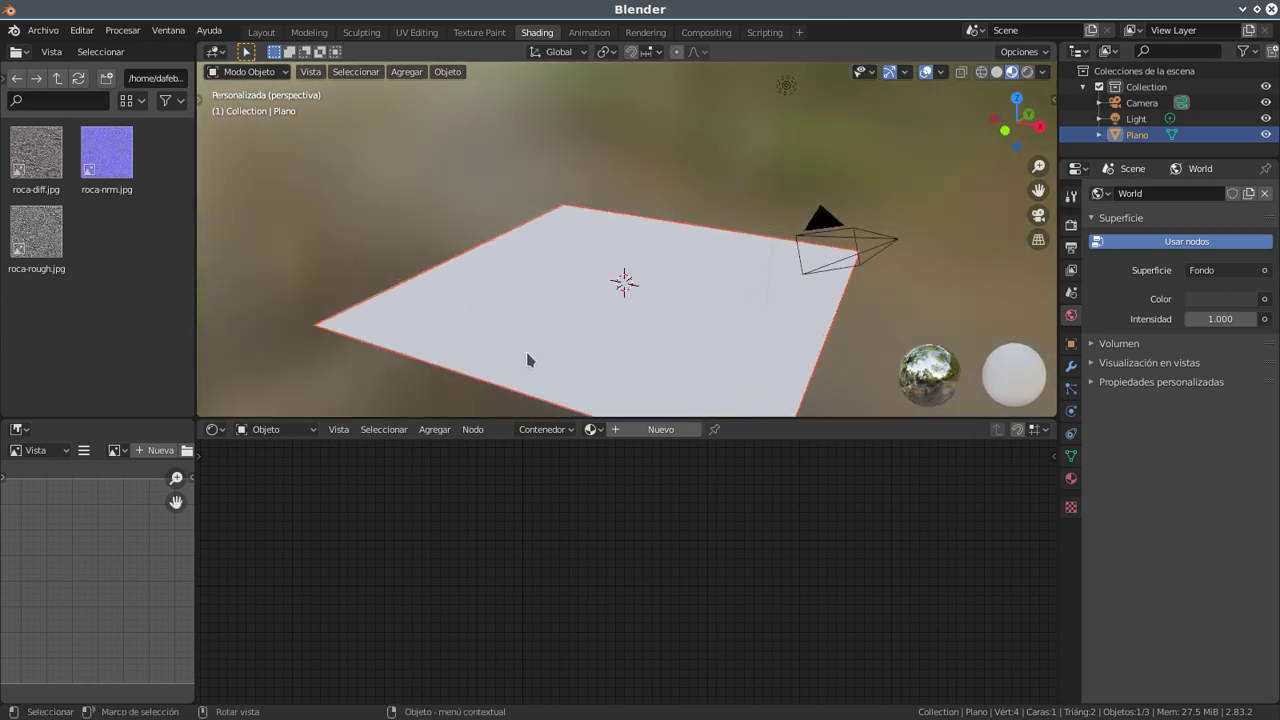
pyautogui.click(652, 430)
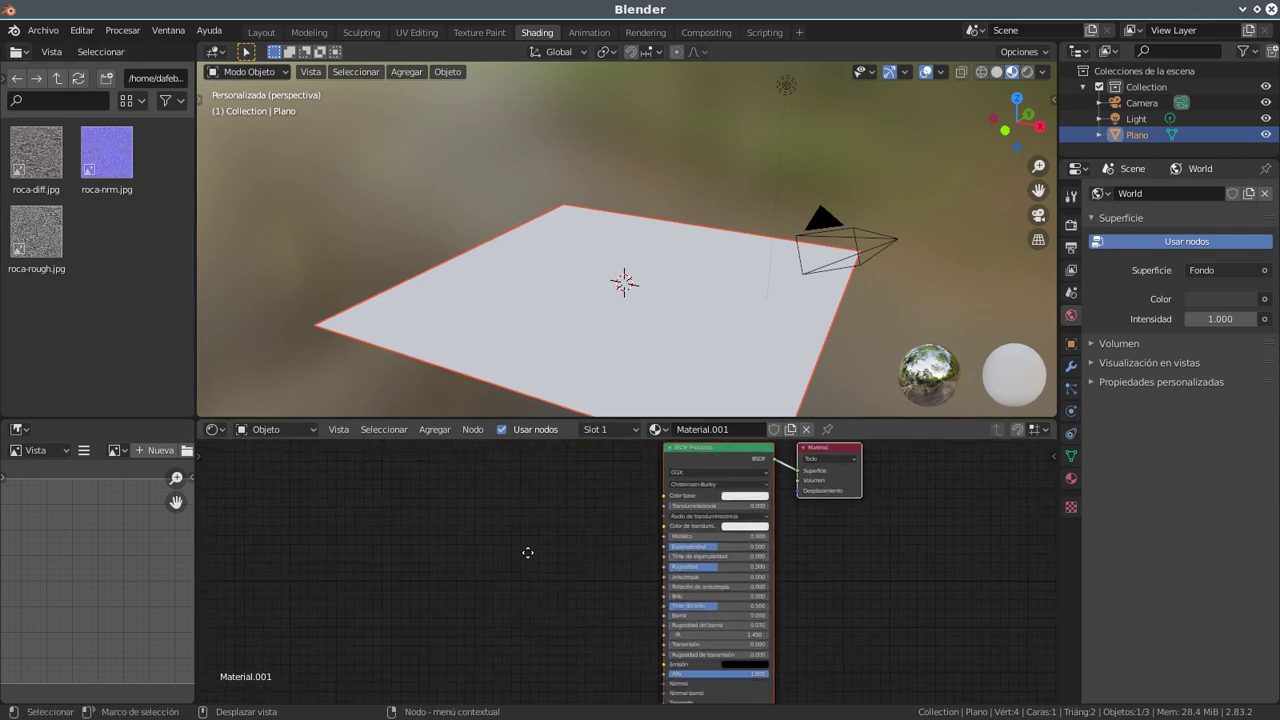
pyautogui.moveTo(510, 625)
pyautogui.mouseDown()
pyautogui.moveTo(535, 609)
pyautogui.moveTo(535, 621)
pyautogui.mouseUp()
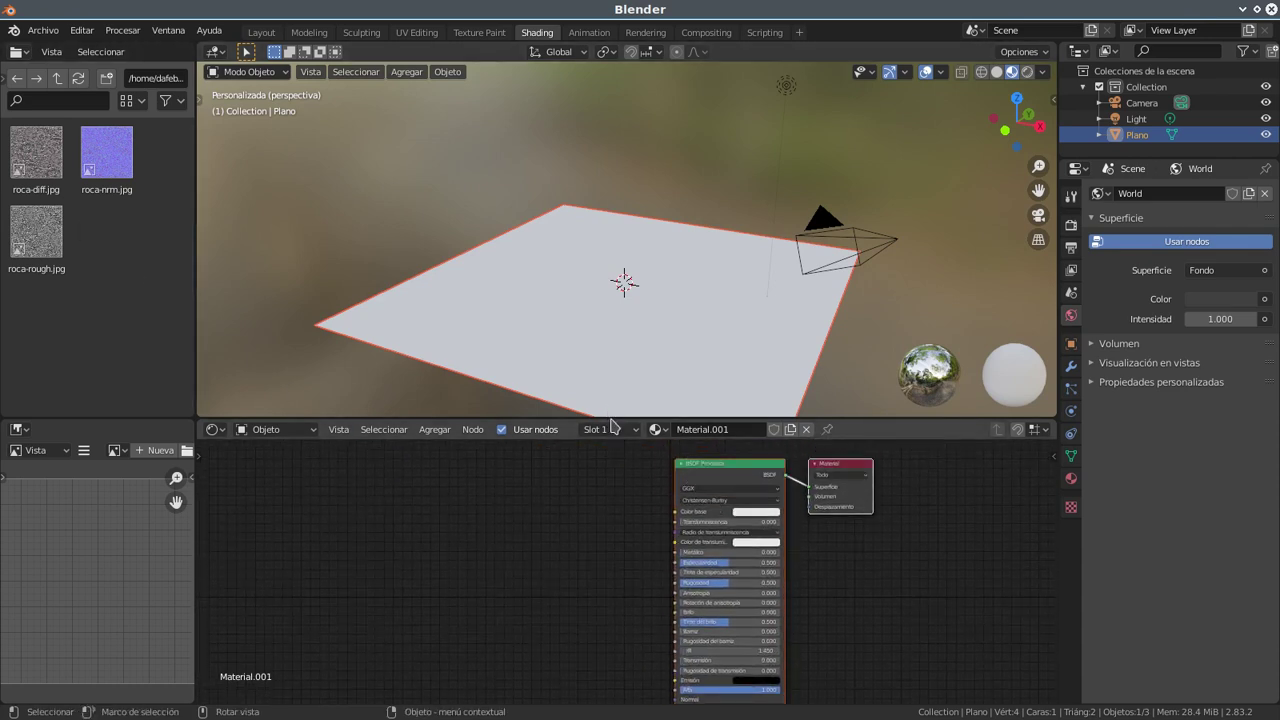
pyautogui.moveTo(612, 419); pyautogui.dragTo(606, 301)
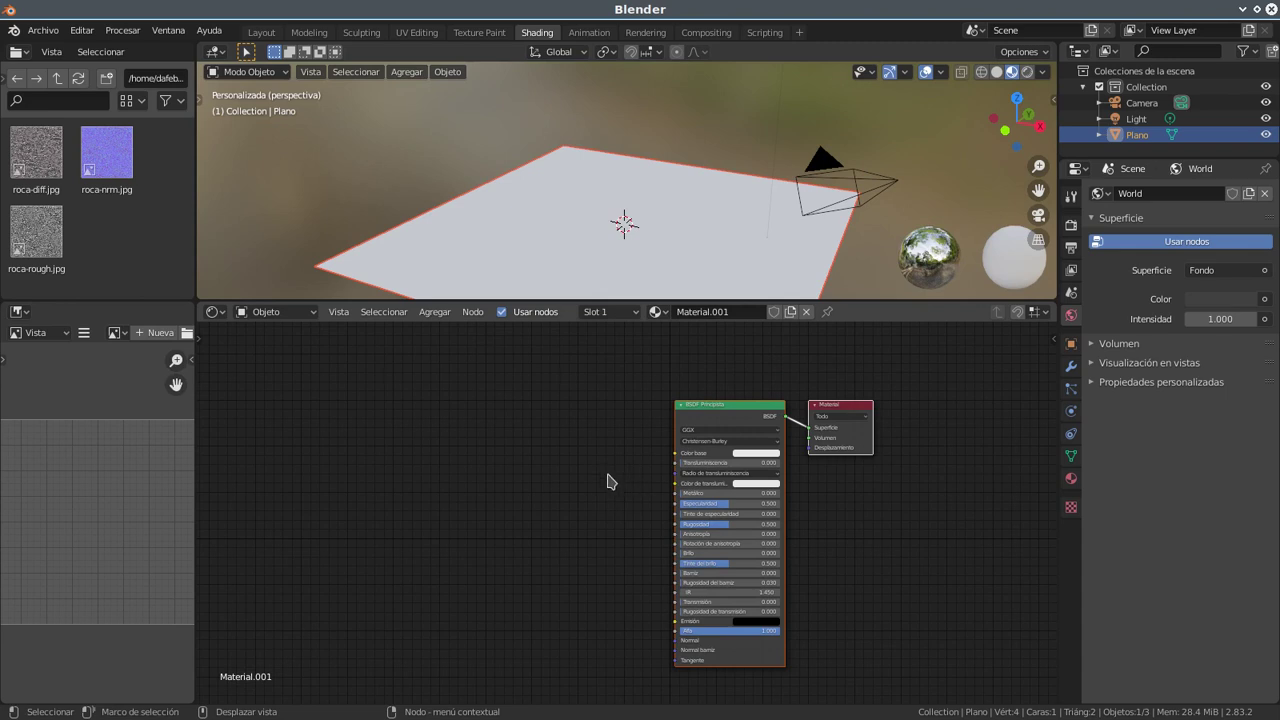
pyautogui.click(607, 481)
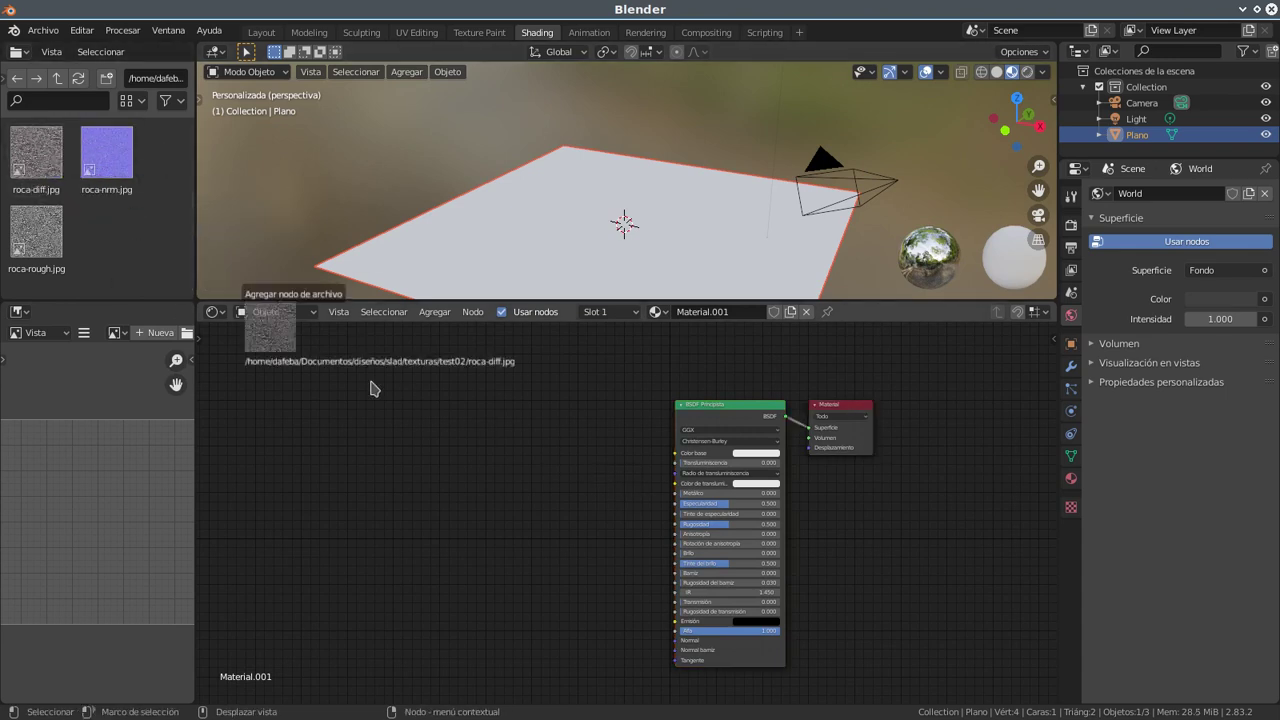
# Step: Add roca-diff, roca-rough (plus a duplicate) and roca-nrm image texture nodes and arrange them
pyautogui.moveTo(38, 152); pyautogui.dragTo(446, 386)
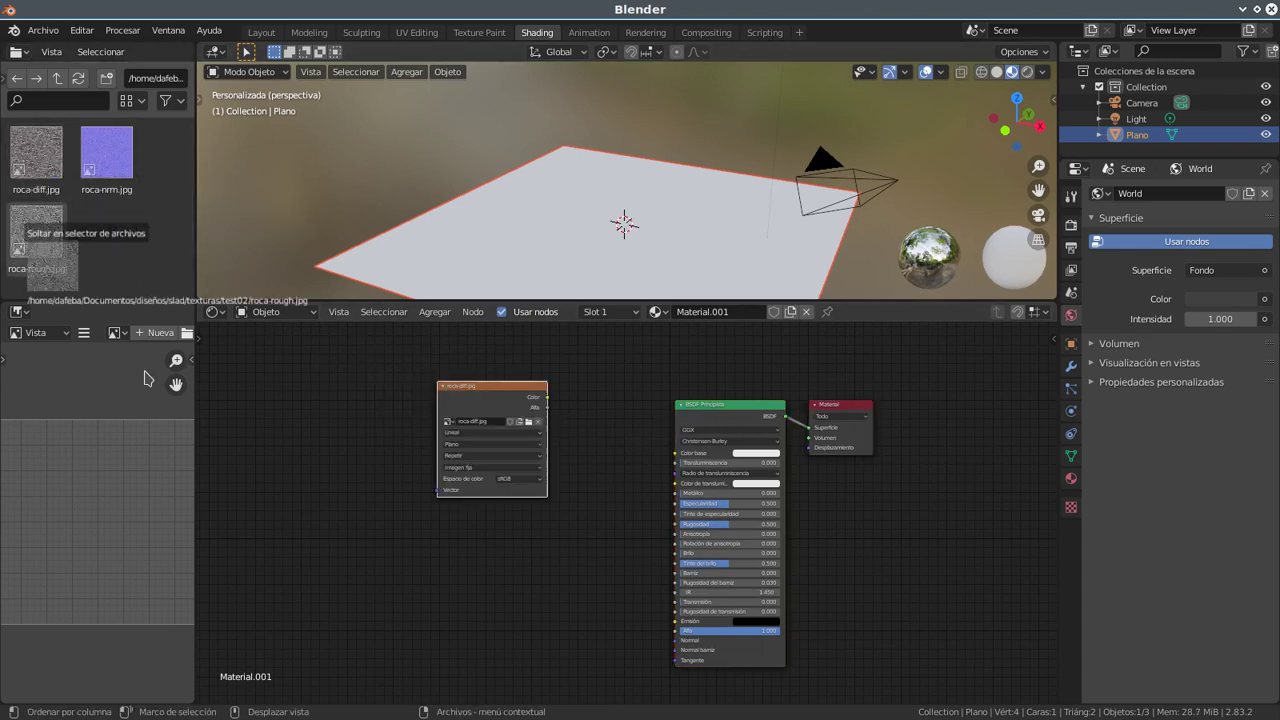
pyautogui.moveTo(36, 231); pyautogui.dragTo(440, 588)
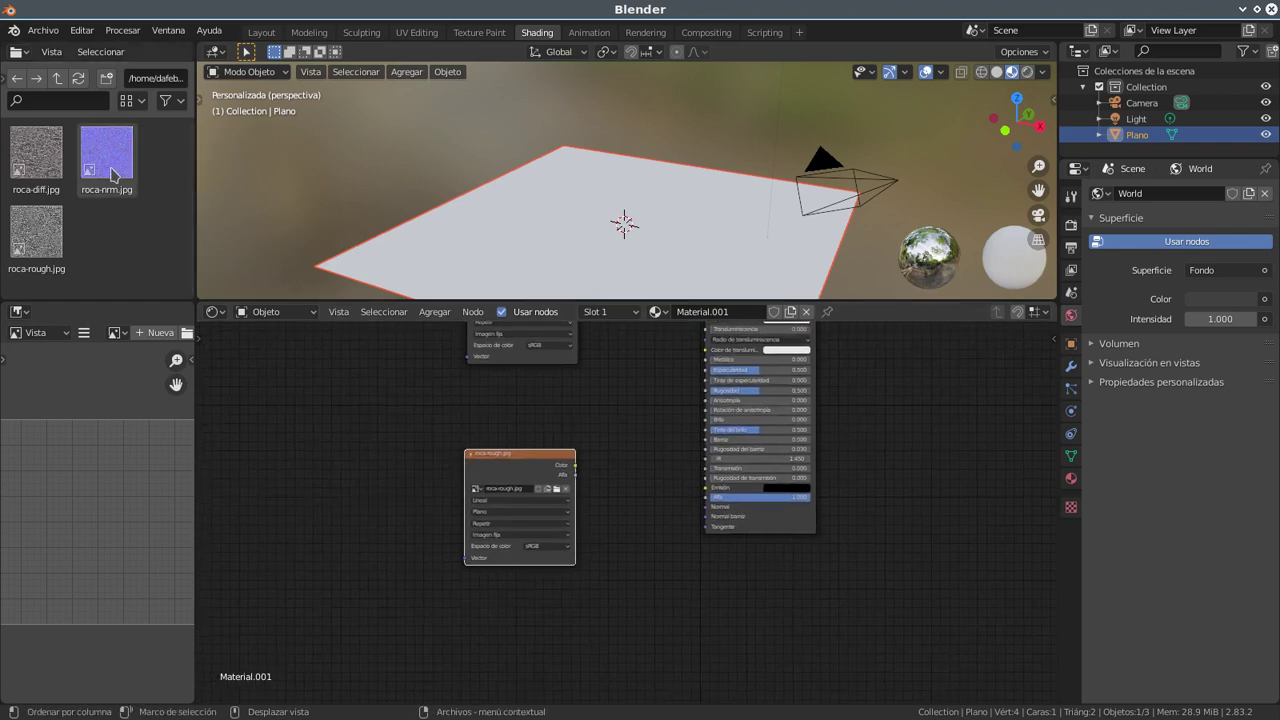
pyautogui.moveTo(106, 152); pyautogui.dragTo(568, 642)
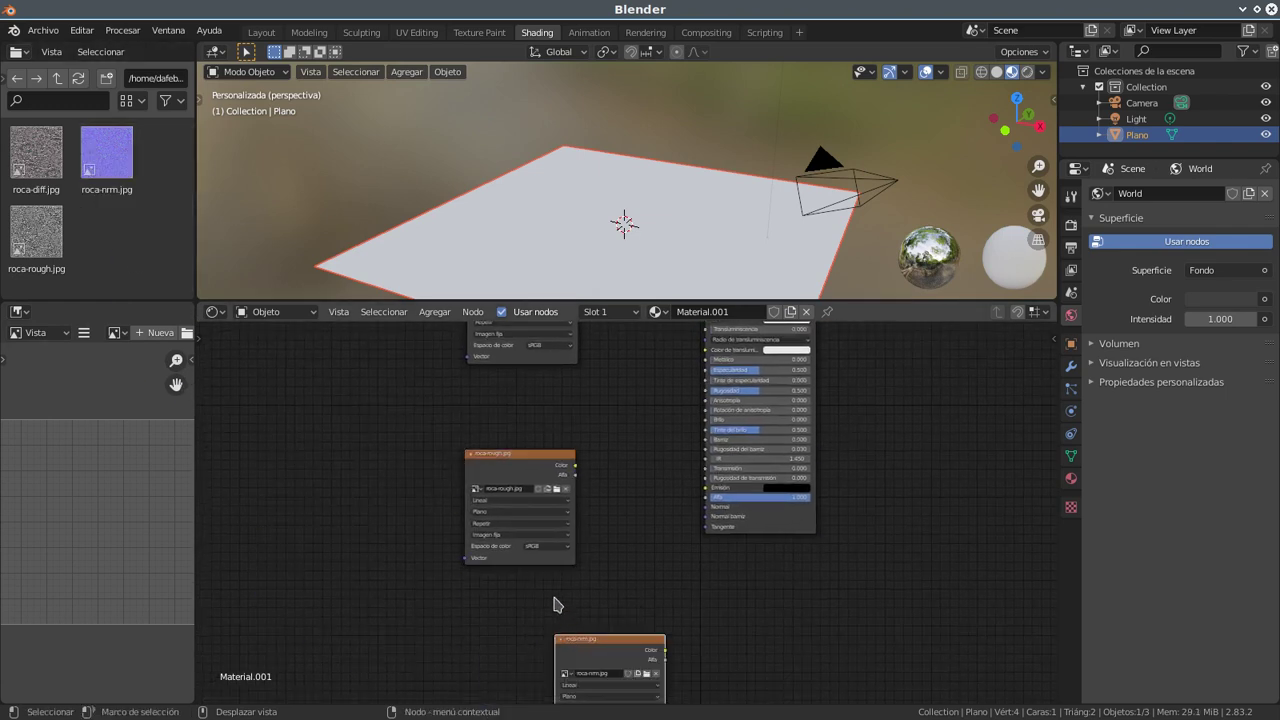
pyautogui.scroll(-1, 556, 676)
pyautogui.moveTo(526, 468); pyautogui.dragTo(417, 514)
pyautogui.click(407, 522)
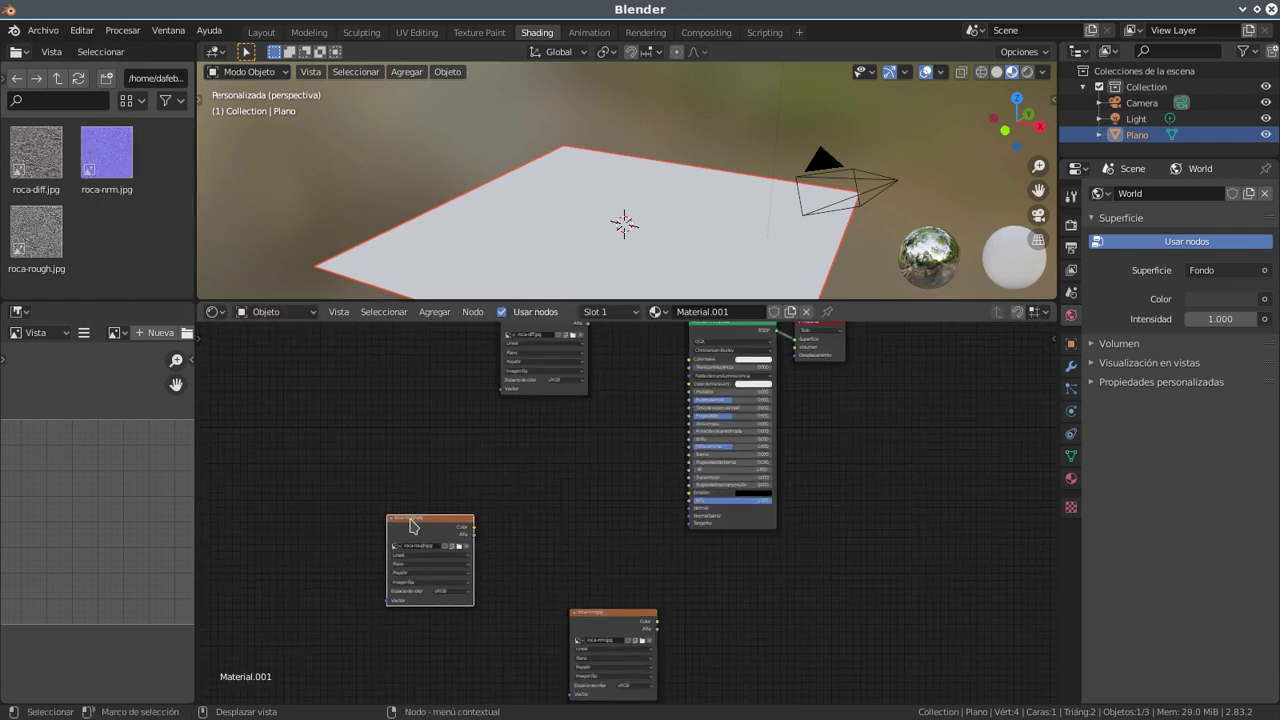
pyautogui.hotkey('shift', 'd')
pyautogui.click(388, 403)
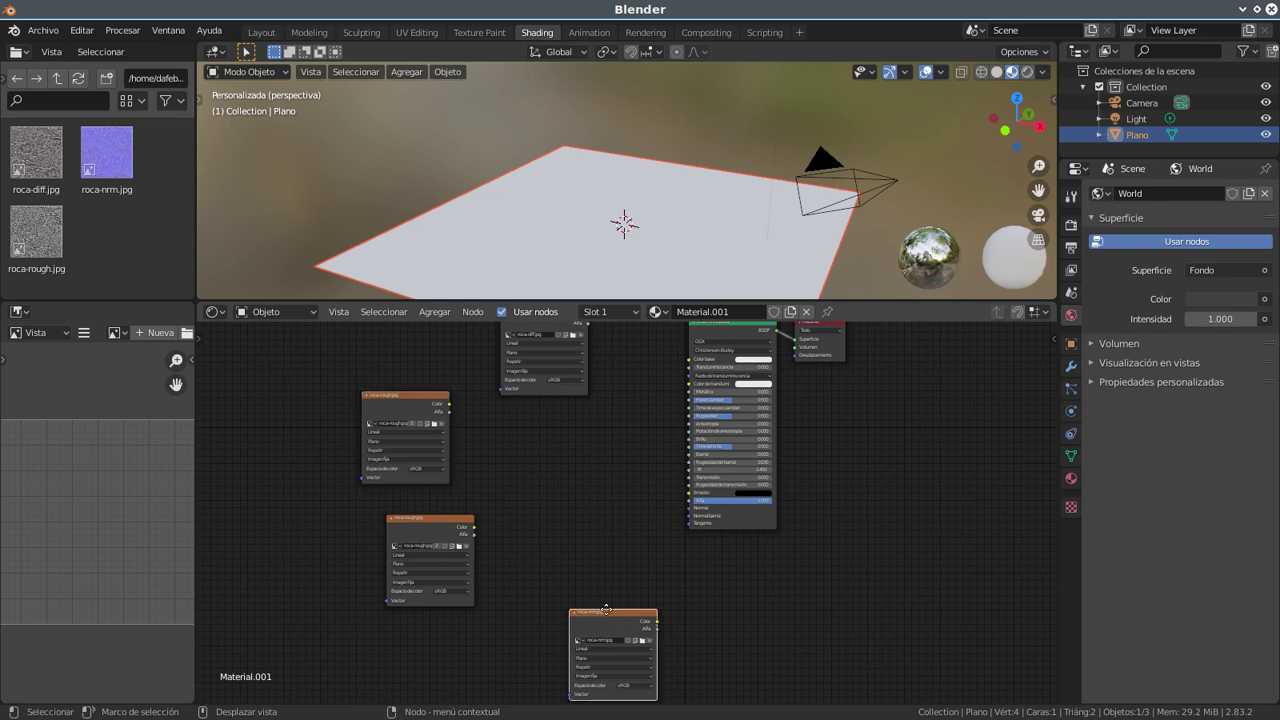
pyautogui.moveTo(618, 610); pyautogui.dragTo(575, 588)
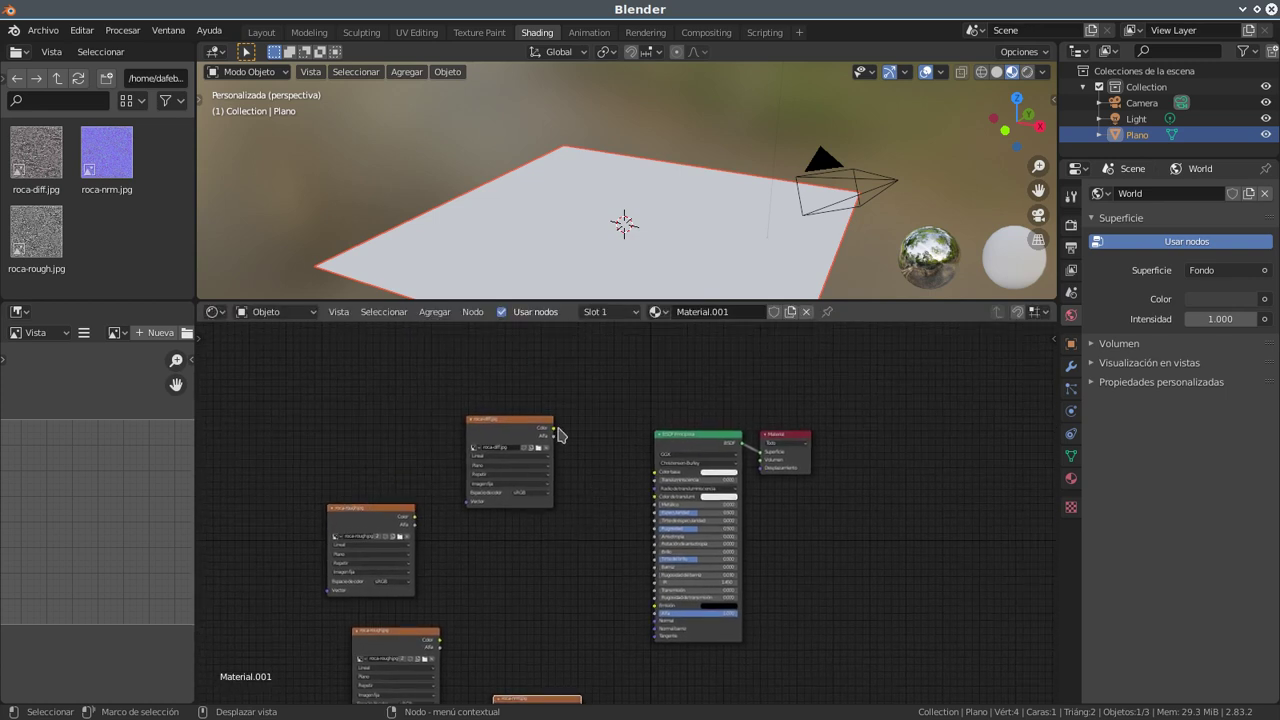
pyautogui.scroll(1, 560, 434)
pyautogui.scroll(1, 563, 420)
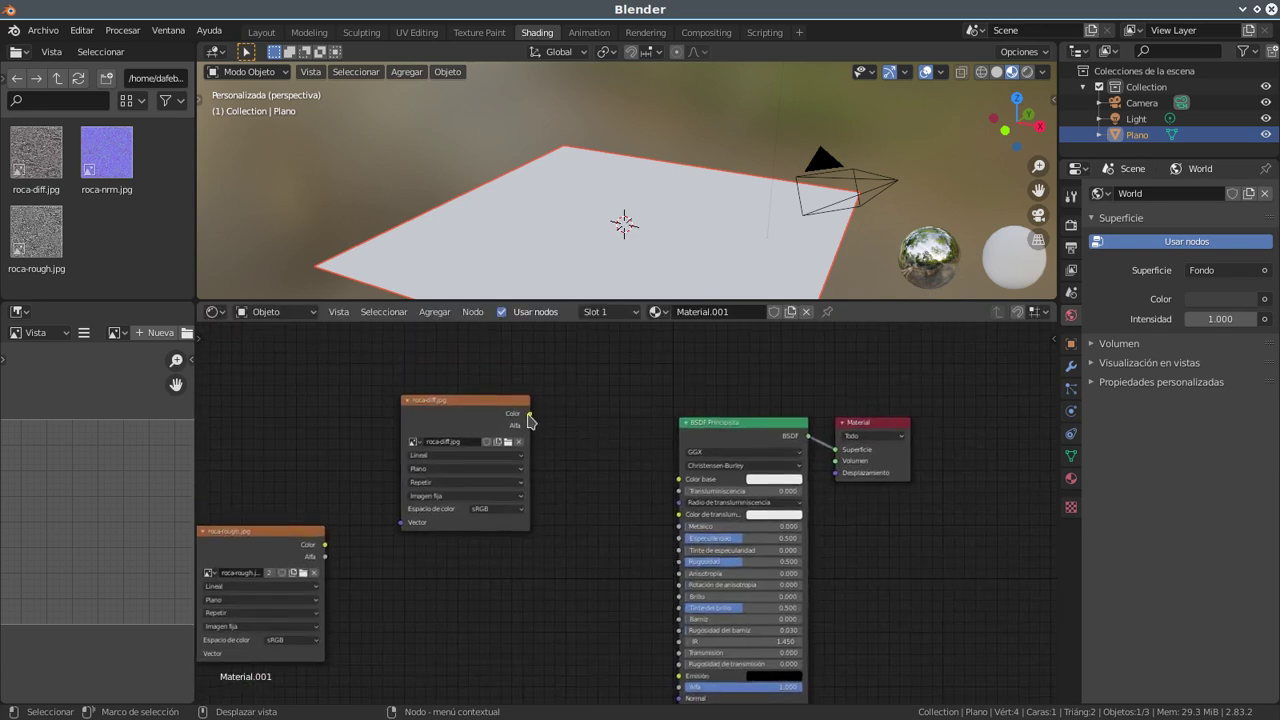
# Step: Wire roca-diff Color to Base Color and roca-nrm Color to the shader's Normal input
pyautogui.moveTo(530, 413); pyautogui.dragTo(679, 479)
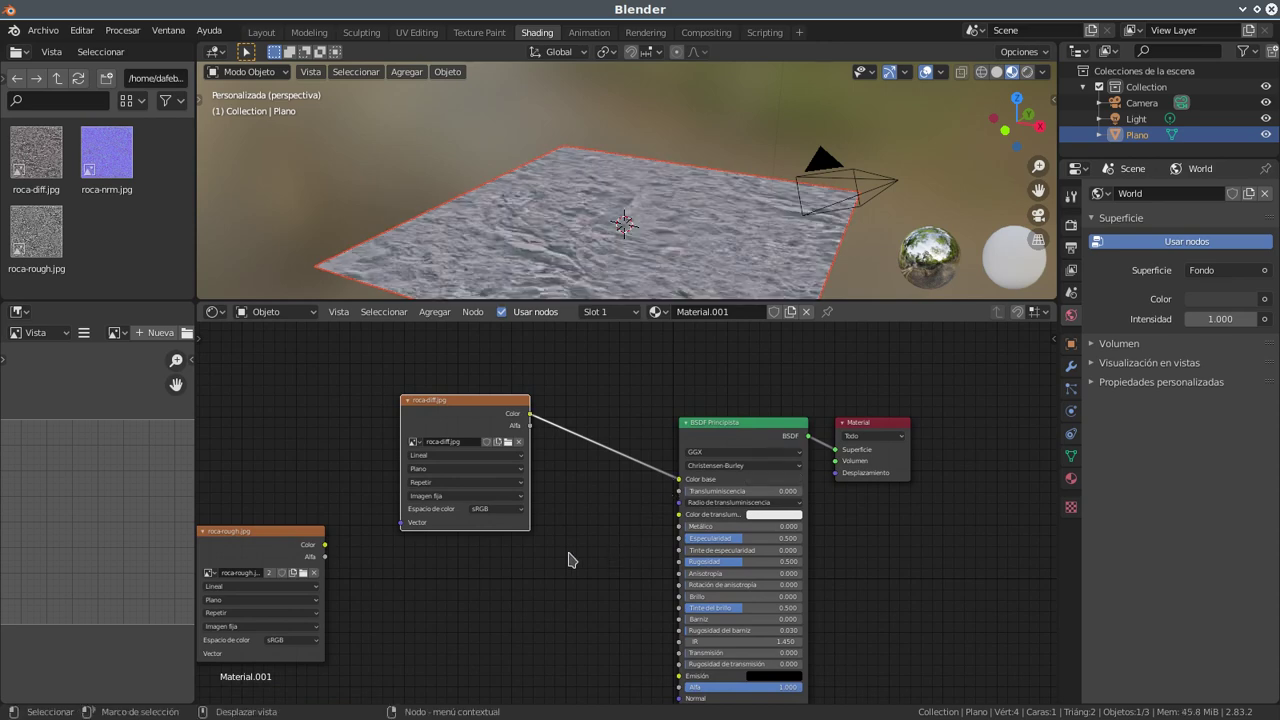
pyautogui.moveTo(640, 262)
pyautogui.mouseDown()
pyautogui.moveTo(783, 203)
pyautogui.moveTo(922, 203)
pyautogui.moveTo(900, 160)
pyautogui.mouseUp()
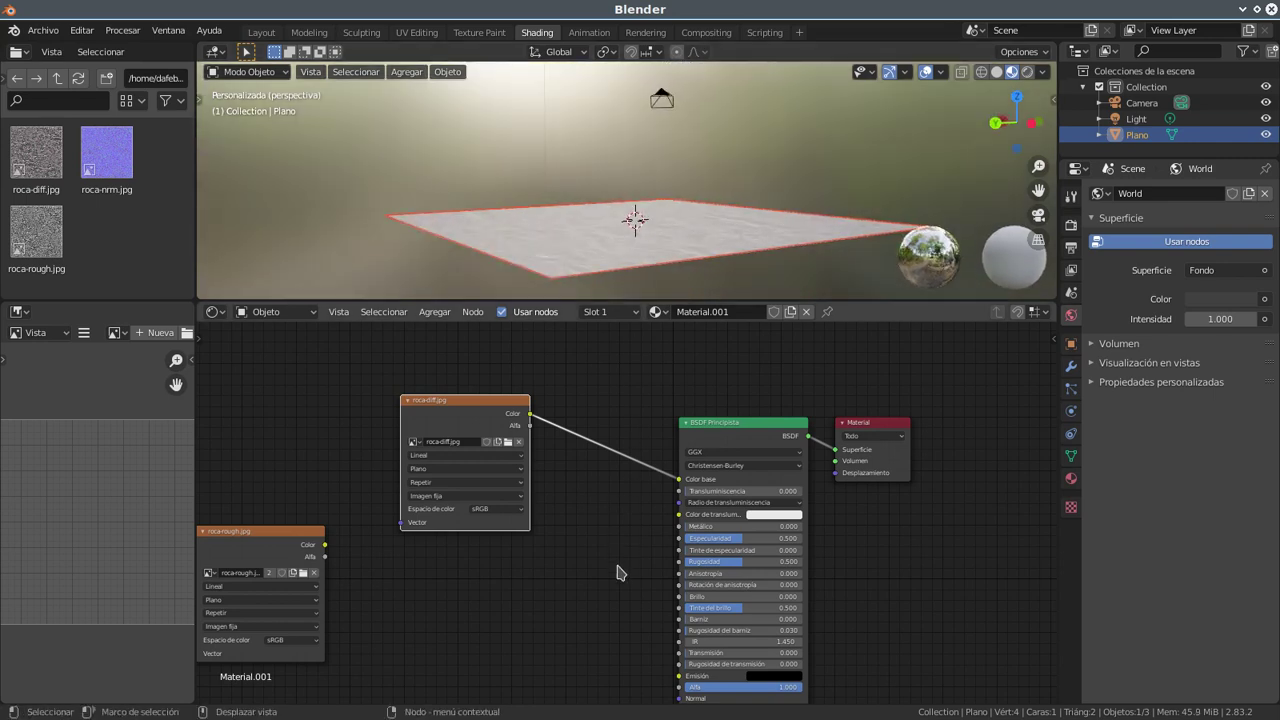
pyautogui.moveTo(617, 572); pyautogui.dragTo(645, 394)
pyautogui.moveTo(598, 614); pyautogui.dragTo(707, 487)
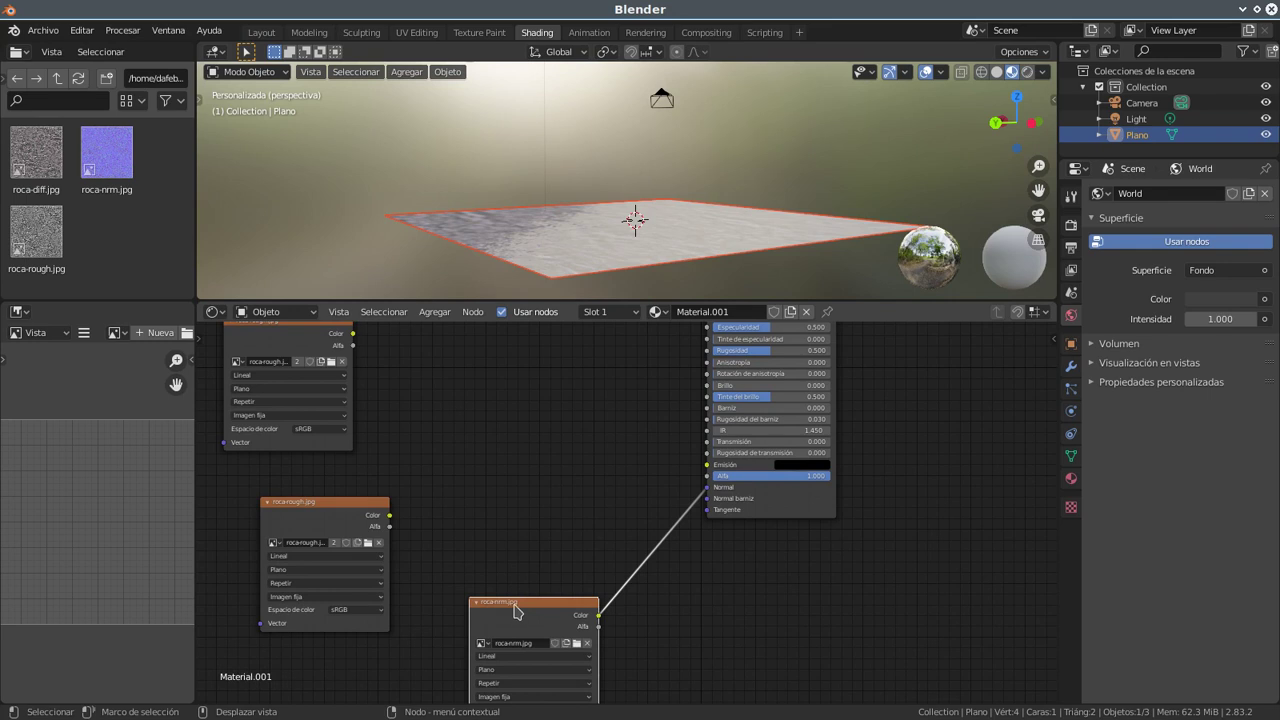
pyautogui.moveTo(514, 612); pyautogui.dragTo(485, 604)
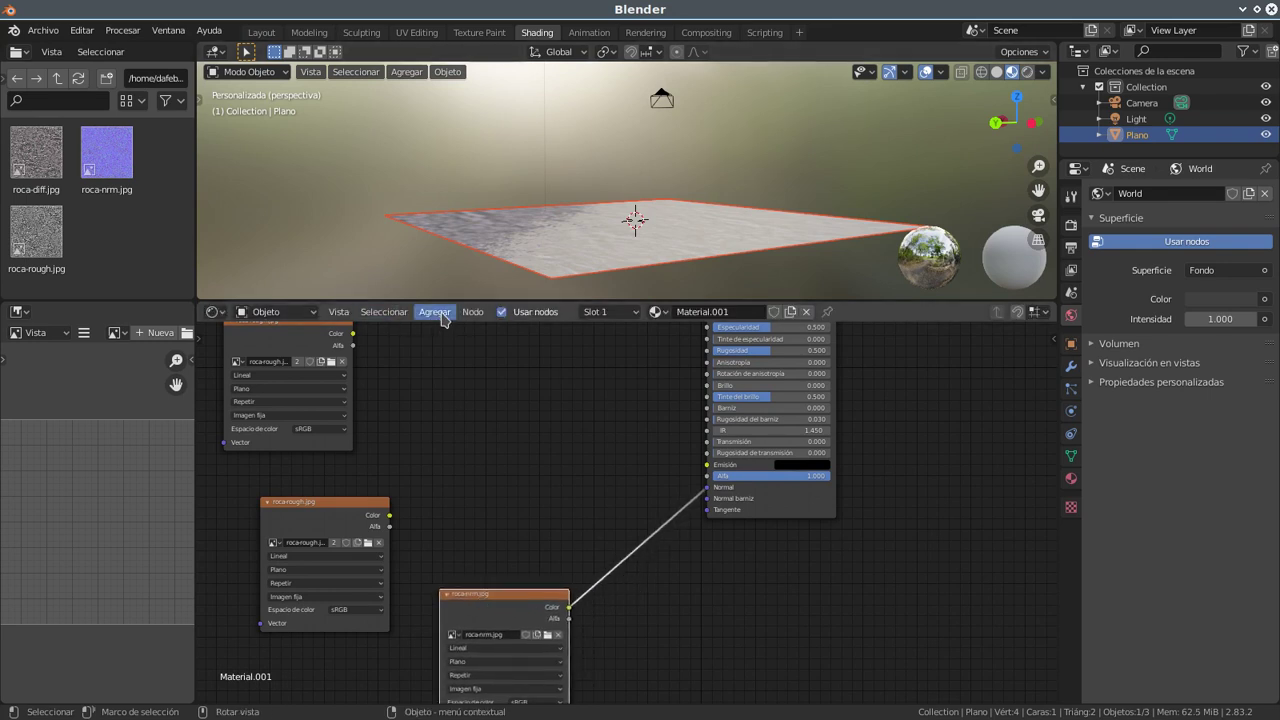
# Step: Insert a Mapa normal node, found by searching 'nor', onto the roca-nrm to Normal link
pyautogui.click(442, 317)
pyautogui.click(448, 328)
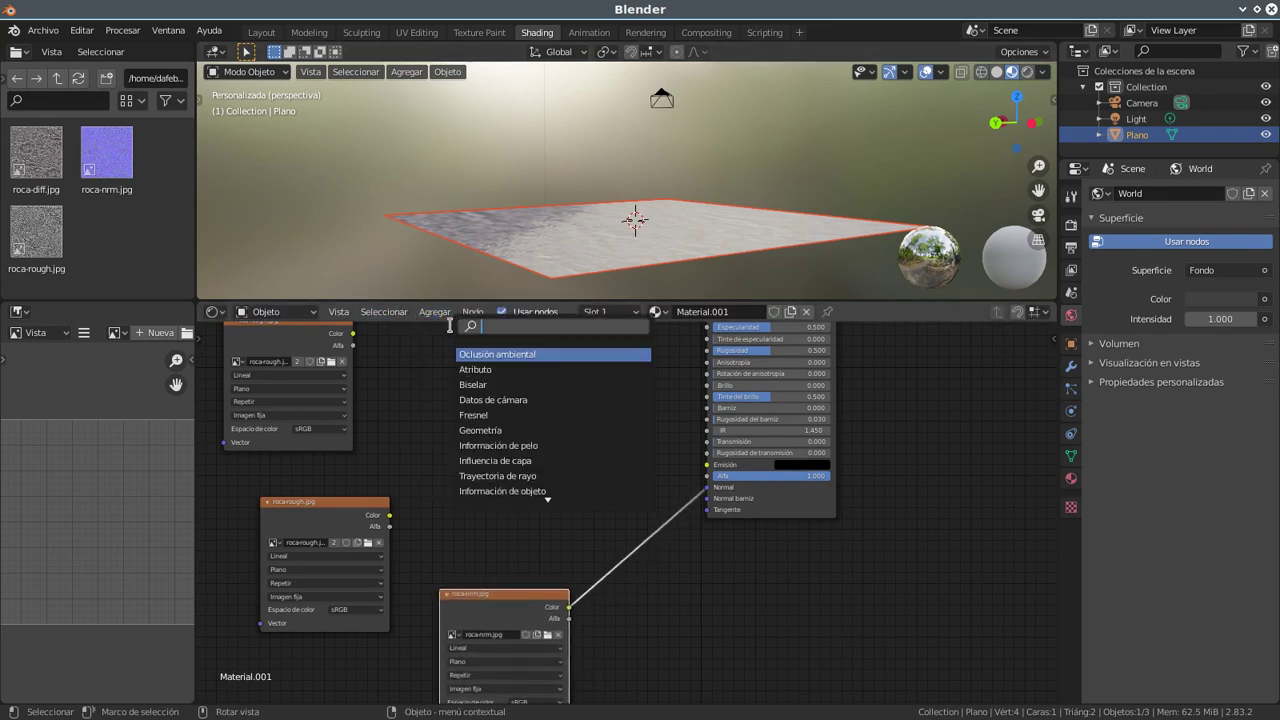
pyautogui.write('nor')
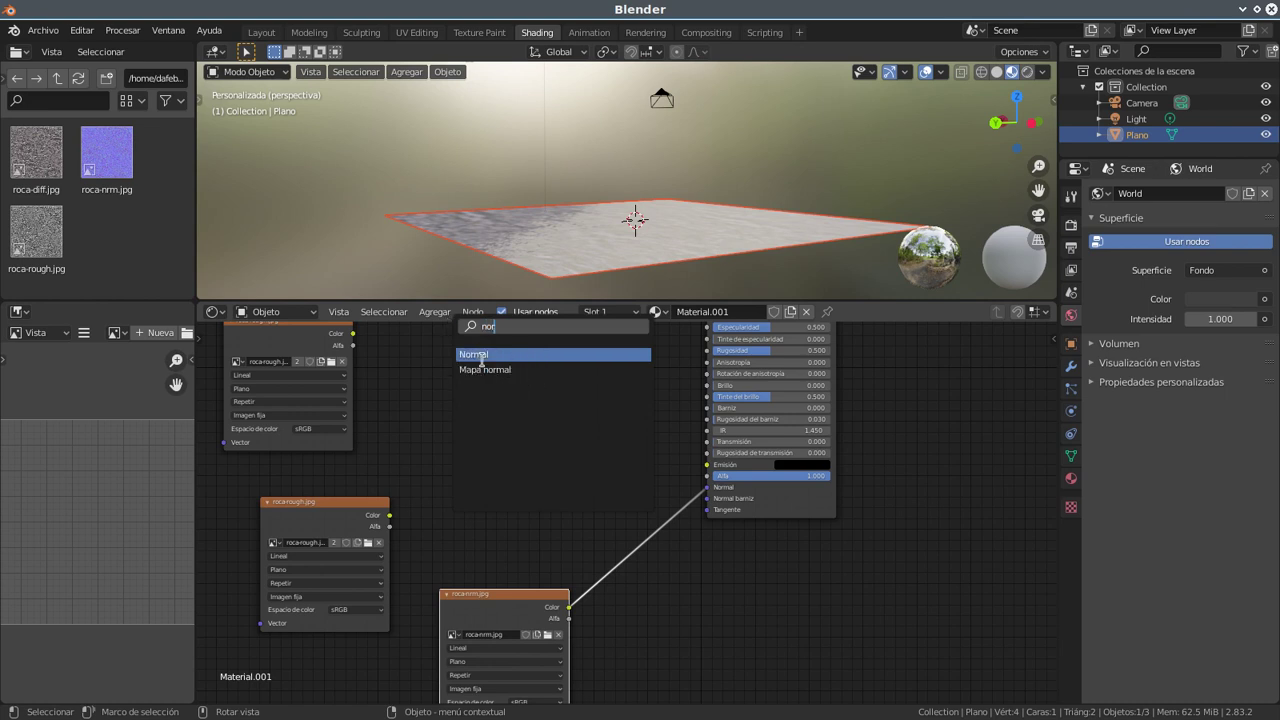
pyautogui.click(486, 369)
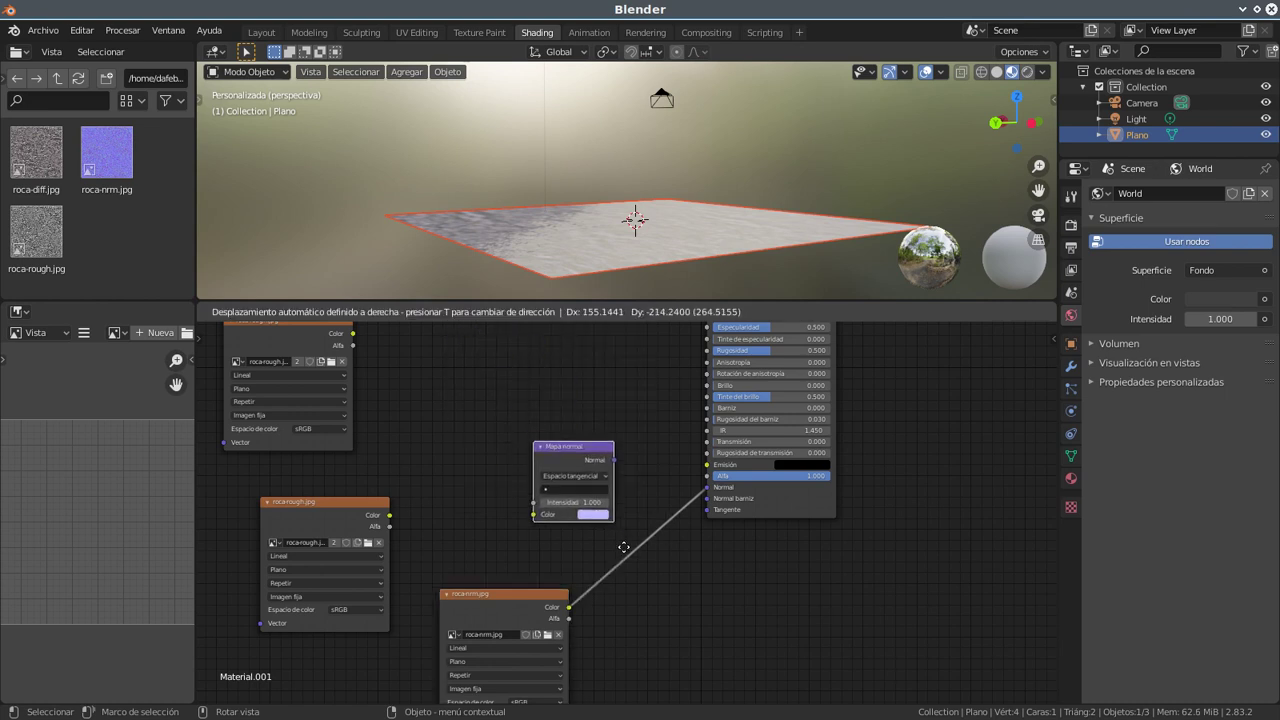
pyautogui.click(695, 630)
# Step: Set roca-nrm.jpg's colour space to Non-Color and inspect the plane's relief
pyautogui.moveTo(582, 225); pyautogui.dragTo(605, 226)
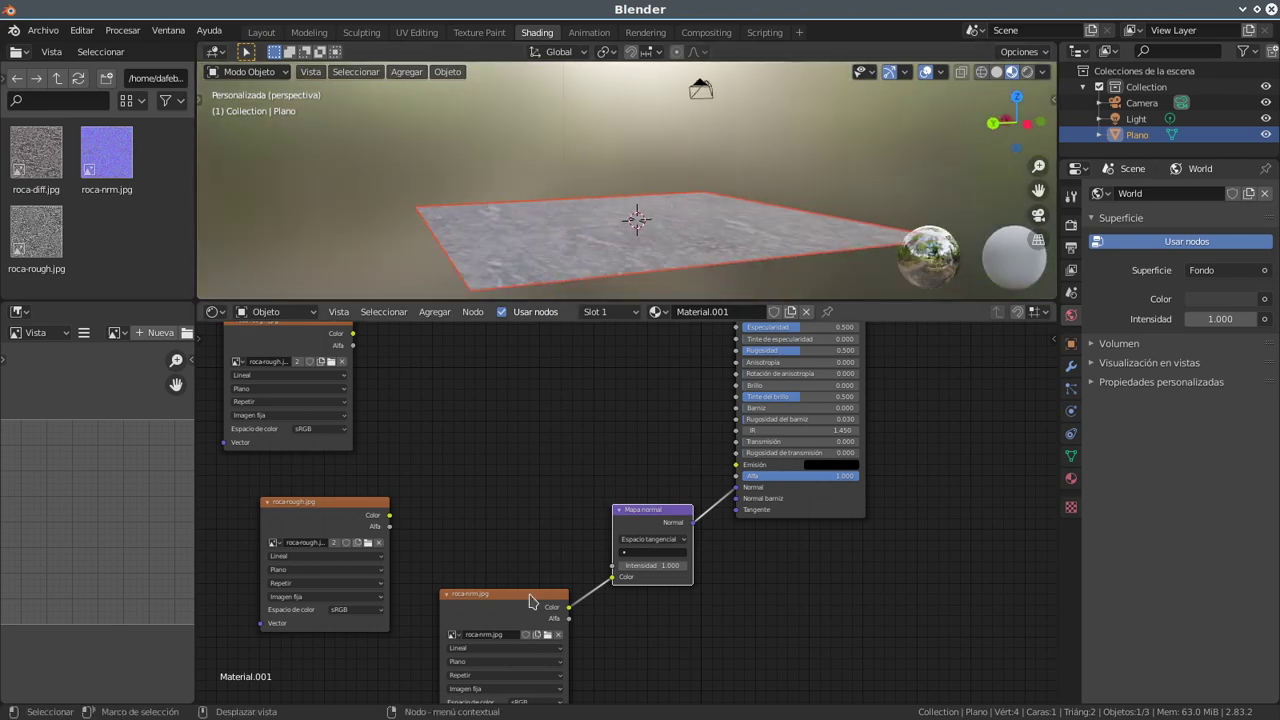
pyautogui.scroll(-2, 530, 590)
pyautogui.scroll(2, 606, 258)
pyautogui.scroll(2, 606, 258)
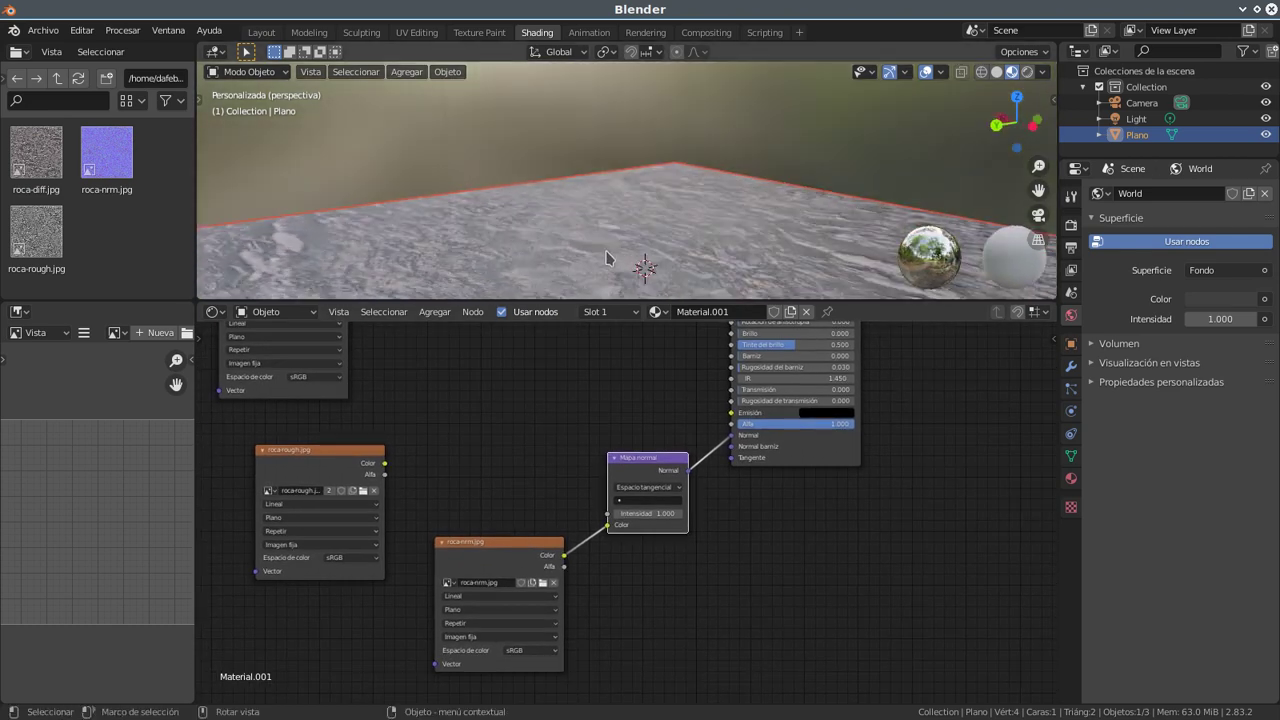
pyautogui.moveTo(579, 251); pyautogui.dragTo(555, 112)
pyautogui.scroll(2, 531, 150)
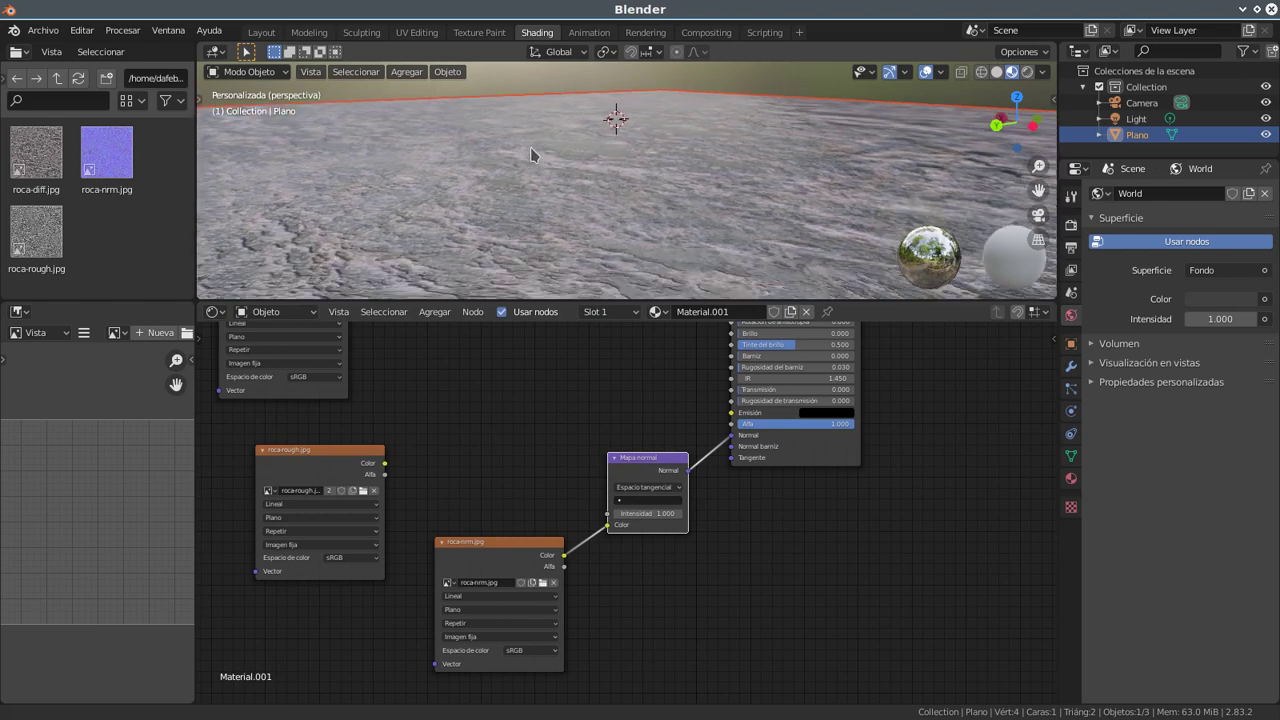
pyautogui.scroll(2, 523, 126)
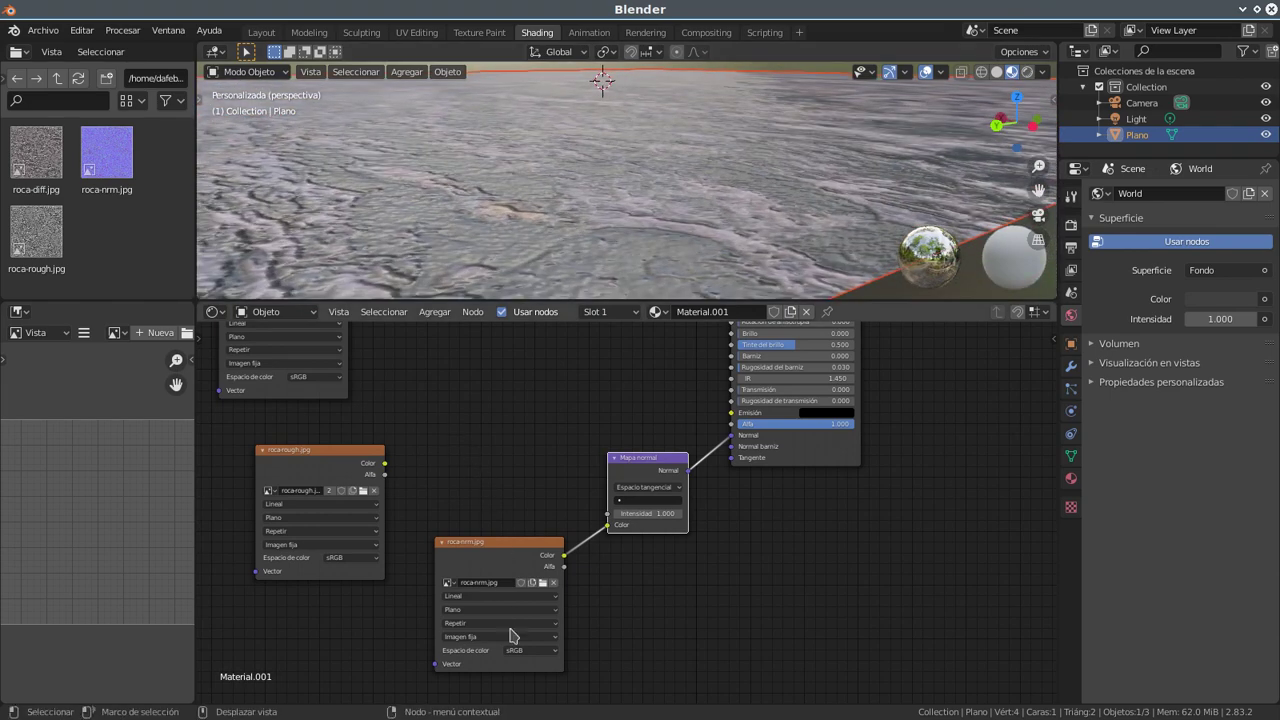
pyautogui.click(527, 650)
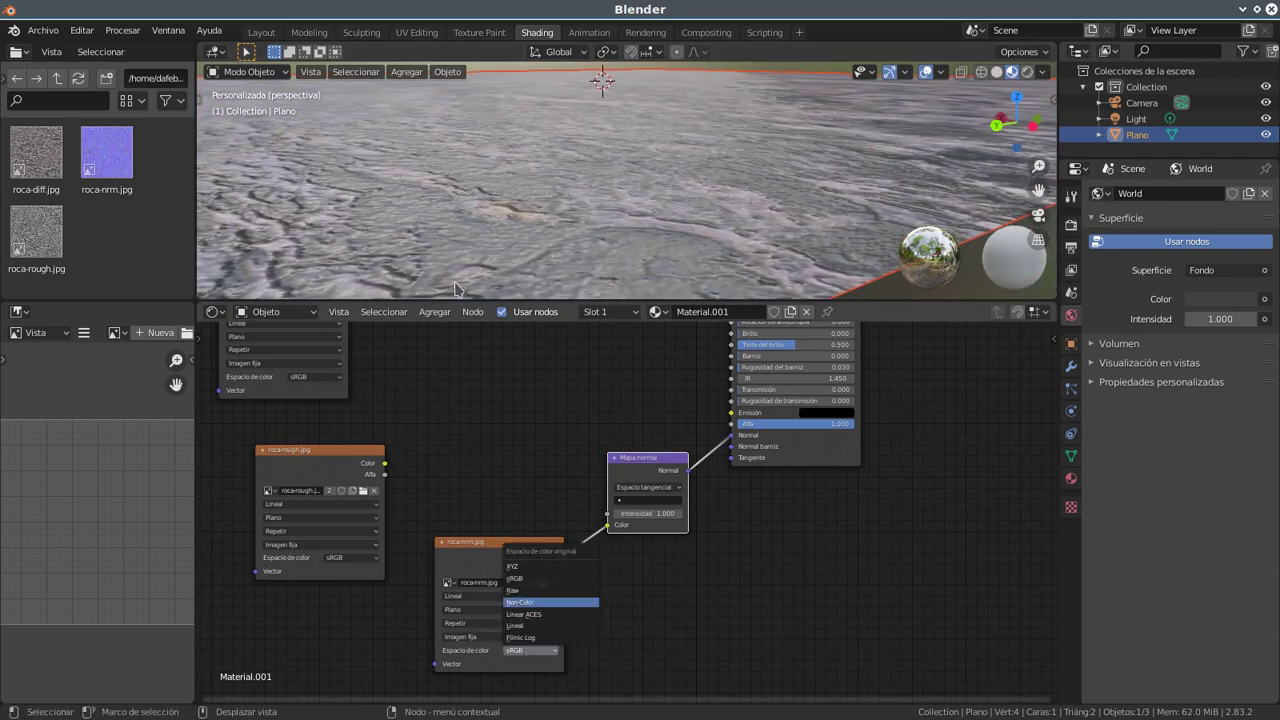
pyautogui.moveTo(437, 172)
pyautogui.mouseDown()
pyautogui.moveTo(531, 171)
pyautogui.moveTo(526, 189)
pyautogui.moveTo(551, 163)
pyautogui.moveTo(518, 160)
pyautogui.moveTo(572, 142)
pyautogui.moveTo(651, 191)
pyautogui.moveTo(546, 191)
pyautogui.moveTo(712, 185)
pyautogui.moveTo(665, 209)
pyautogui.moveTo(625, 187)
pyautogui.moveTo(609, 206)
pyautogui.moveTo(560, 196)
pyautogui.moveTo(575, 210)
pyautogui.mouseUp()
# Step: Link roca-rough Color to the BSDF's Rugosidad input and tidy the Mapa normal node
pyautogui.moveTo(649, 377); pyautogui.dragTo(678, 464)
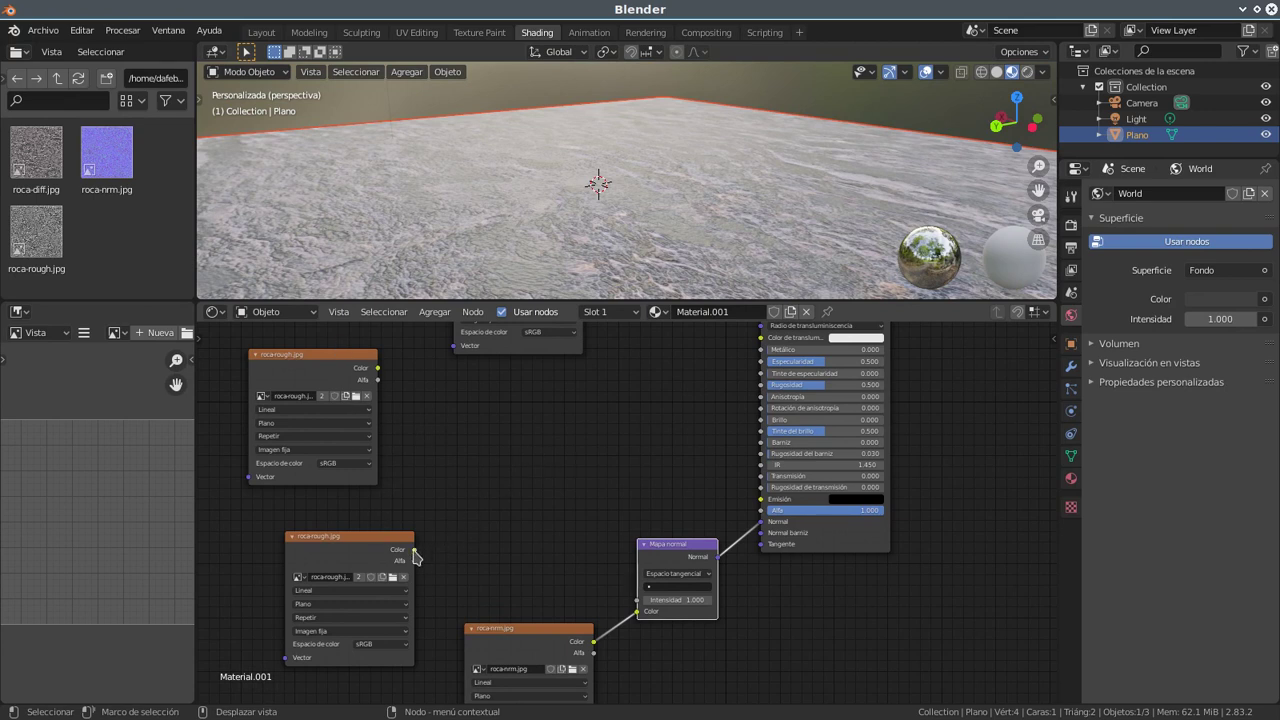
pyautogui.moveTo(414, 552); pyautogui.dragTo(764, 385)
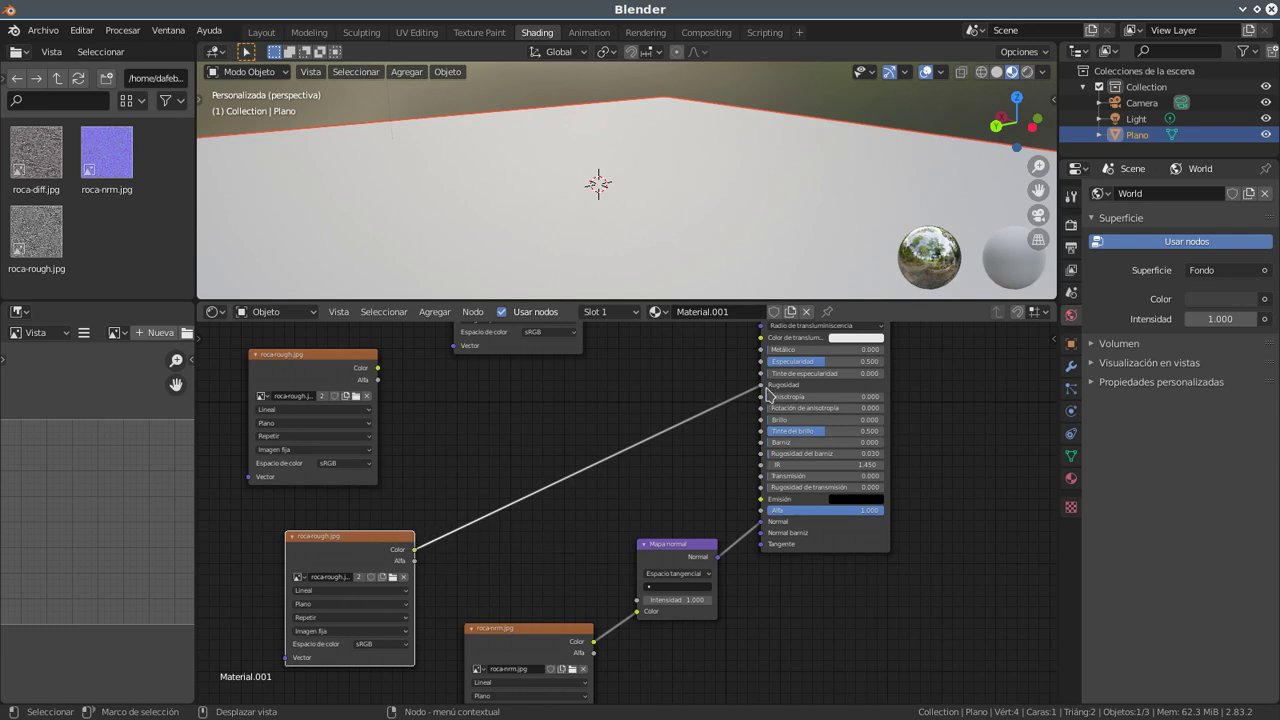
pyautogui.moveTo(670, 545); pyautogui.dragTo(679, 600)
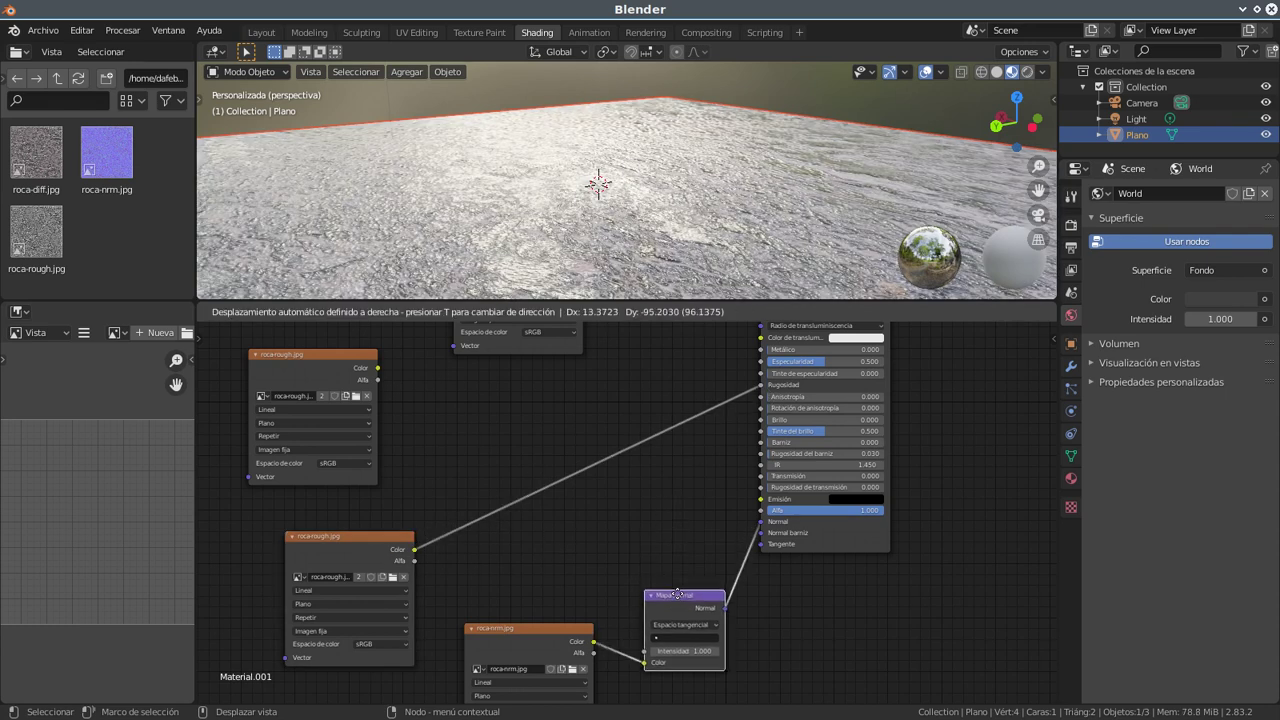
# Step: Drop a Curvas RVA node, found by searching 'cur', onto the roca-rough to Rugosidad link
pyautogui.click(436, 312)
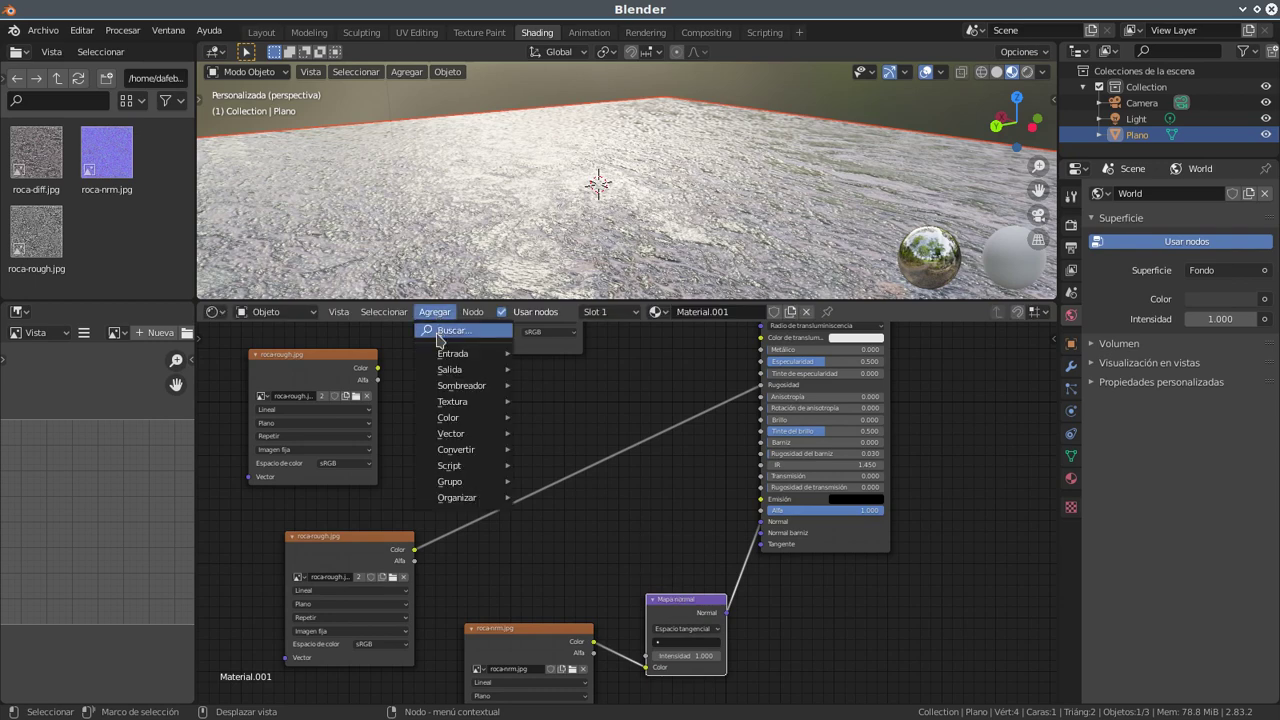
pyautogui.click(437, 333)
pyautogui.write('cu')
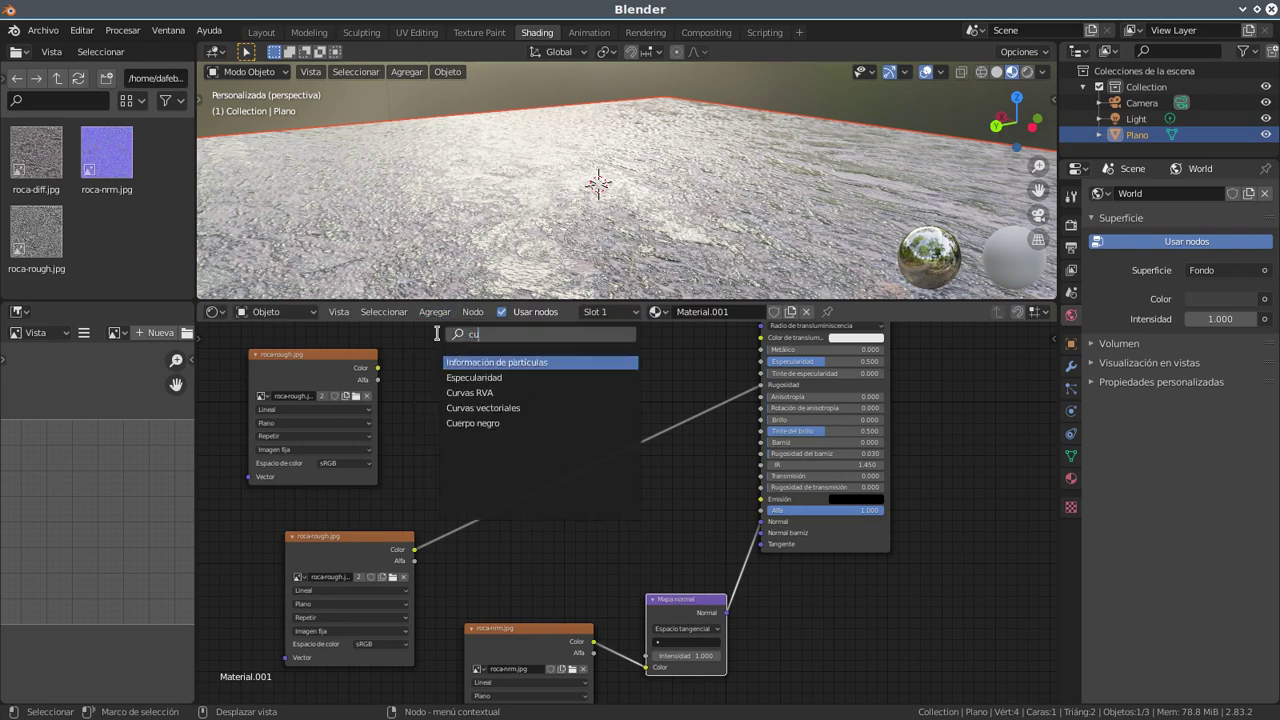
pyautogui.write('r')
pyautogui.click(492, 363)
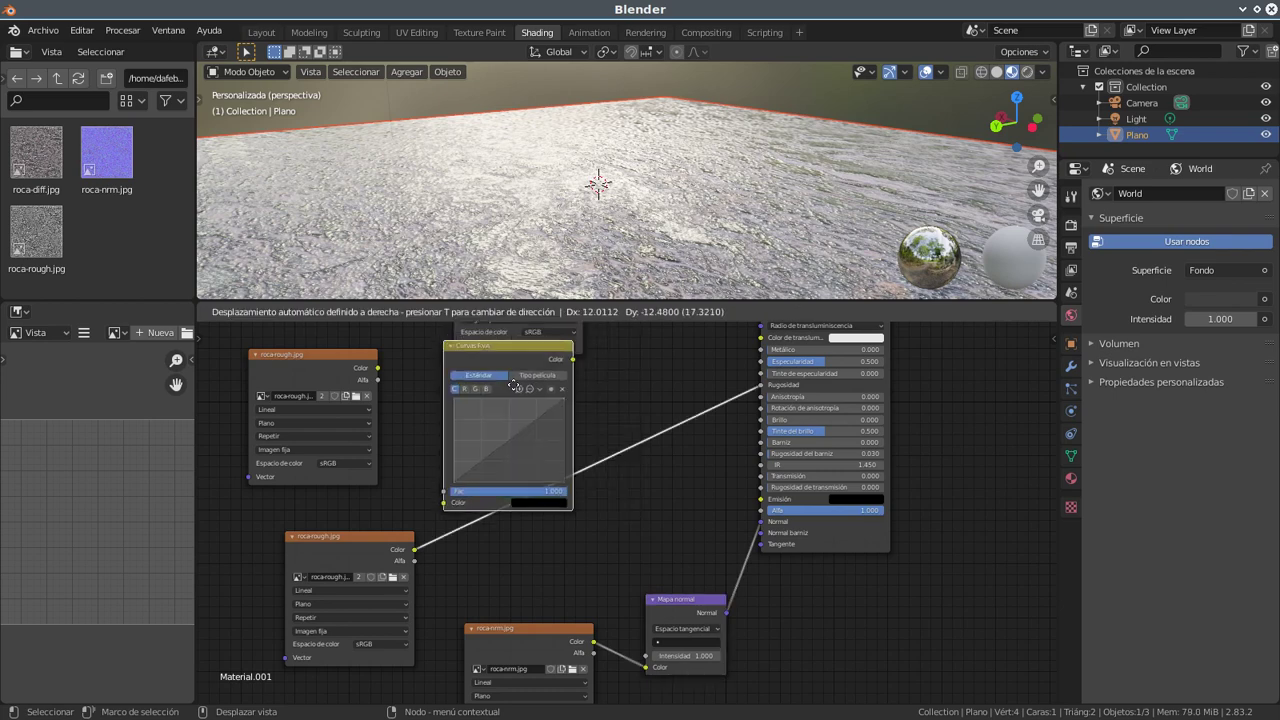
pyautogui.click(614, 453)
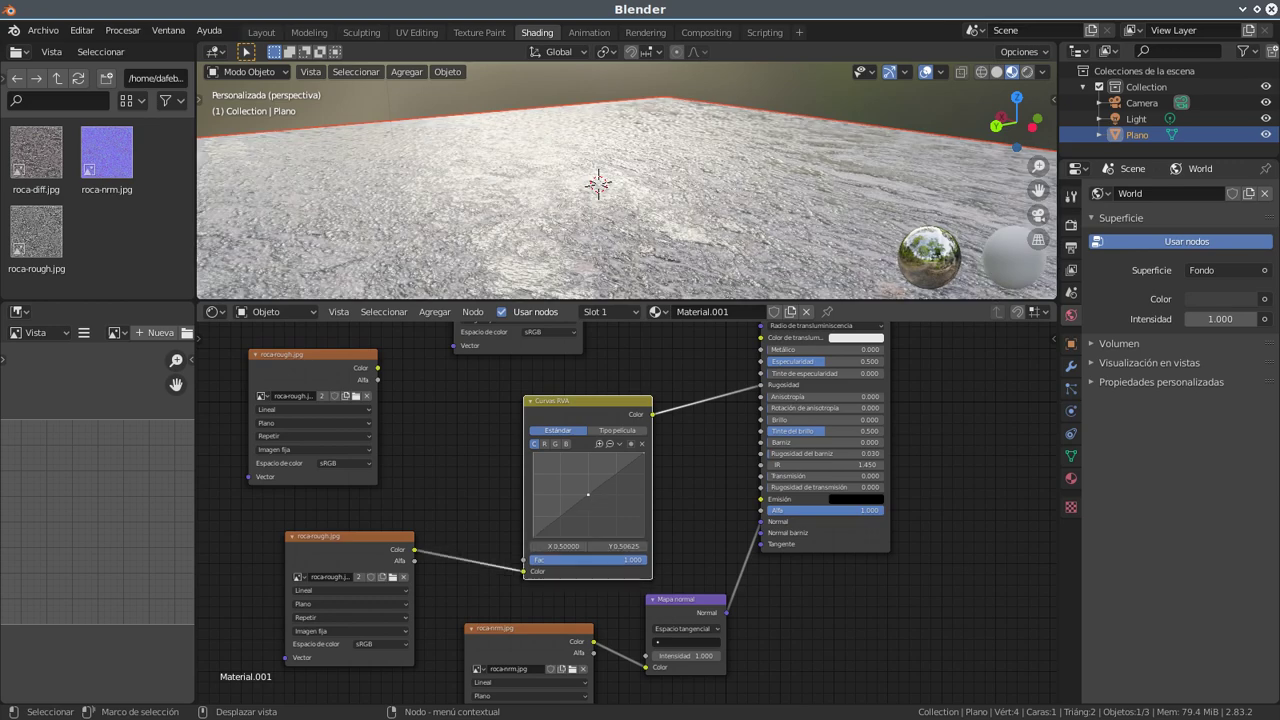
# Step: Bow the roughness curve upward and view the plane from above
pyautogui.moveTo(588, 501); pyautogui.dragTo(605, 508)
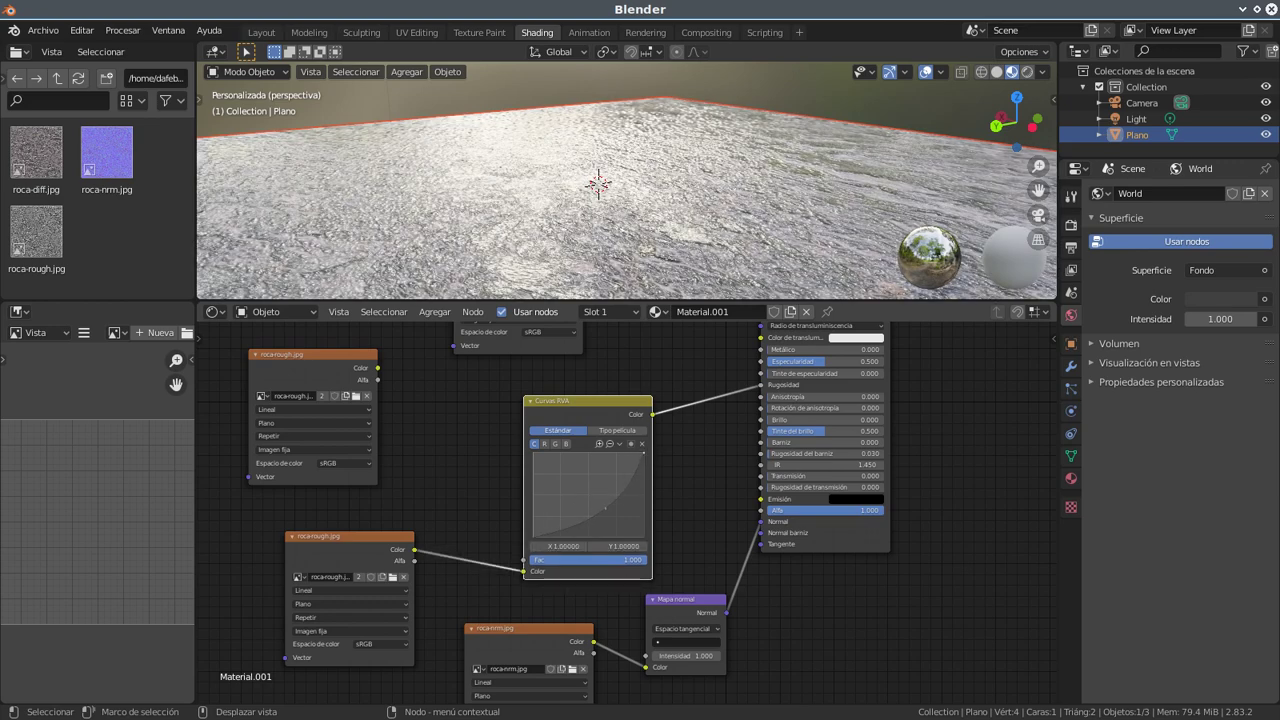
pyautogui.scroll(-2, 663, 212)
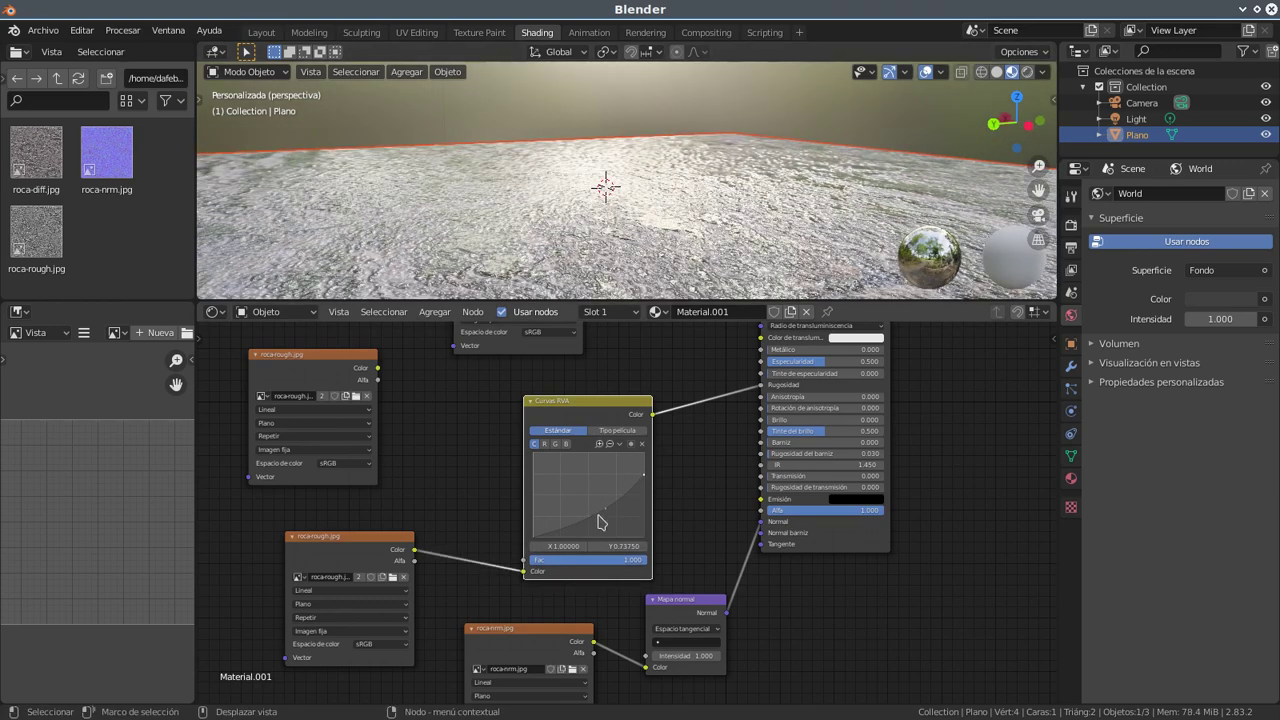
pyautogui.moveTo(605, 508)
pyautogui.mouseDown()
pyautogui.moveTo(566, 482)
pyautogui.moveTo(584, 503)
pyautogui.moveTo(573, 488)
pyautogui.moveTo(593, 495)
pyautogui.moveTo(583, 476)
pyautogui.mouseUp()
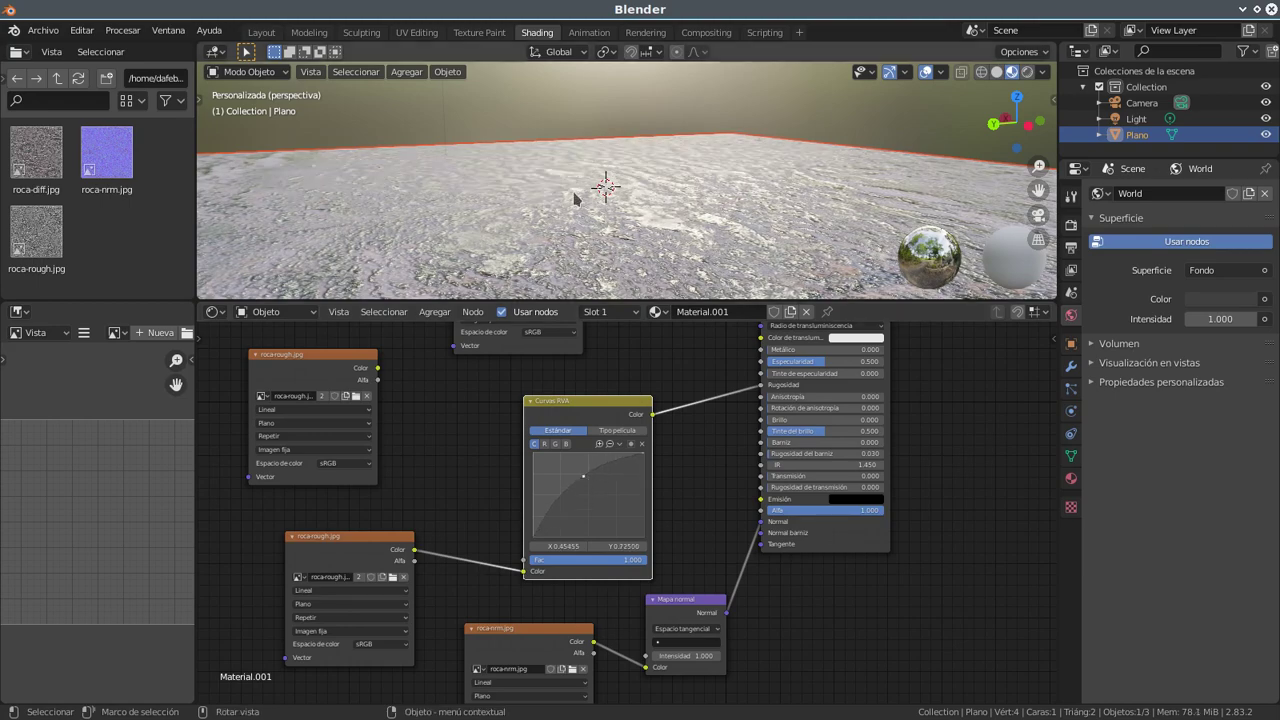
pyautogui.moveTo(652, 204)
pyautogui.mouseDown()
pyautogui.moveTo(576, 187)
pyautogui.moveTo(731, 162)
pyautogui.moveTo(596, 178)
pyautogui.moveTo(699, 184)
pyautogui.moveTo(566, 141)
pyautogui.moveTo(530, 193)
pyautogui.moveTo(758, 113)
pyautogui.mouseUp()
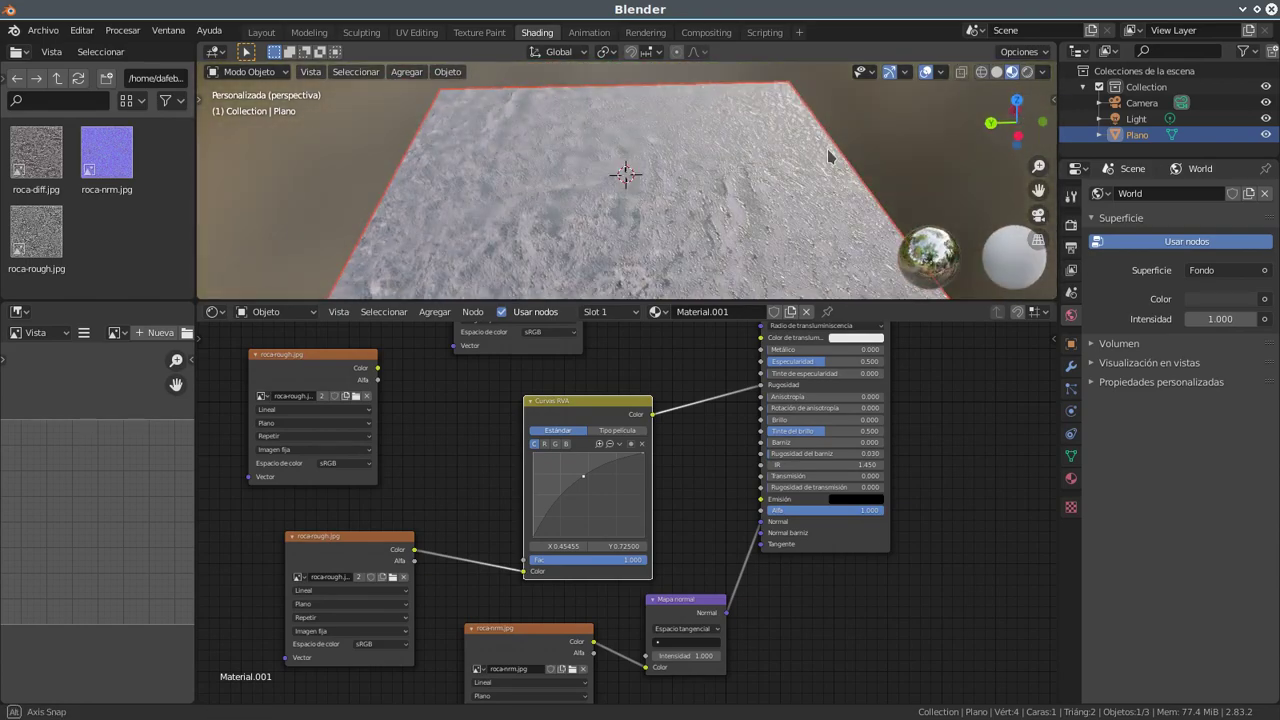
pyautogui.moveTo(758, 113); pyautogui.dragTo(752, 172)
pyautogui.moveTo(620, 231)
pyautogui.mouseDown()
pyautogui.moveTo(749, 217)
pyautogui.moveTo(555, 219)
pyautogui.mouseUp()
pyautogui.moveTo(558, 436)
pyautogui.mouseDown()
pyautogui.moveTo(697, 513)
pyautogui.moveTo(655, 517)
pyautogui.moveTo(693, 627)
pyautogui.mouseUp()
# Step: Collapse the Curvas RVA node and link the upper roca-rough Color to Especularidad
pyautogui.click(631, 505)
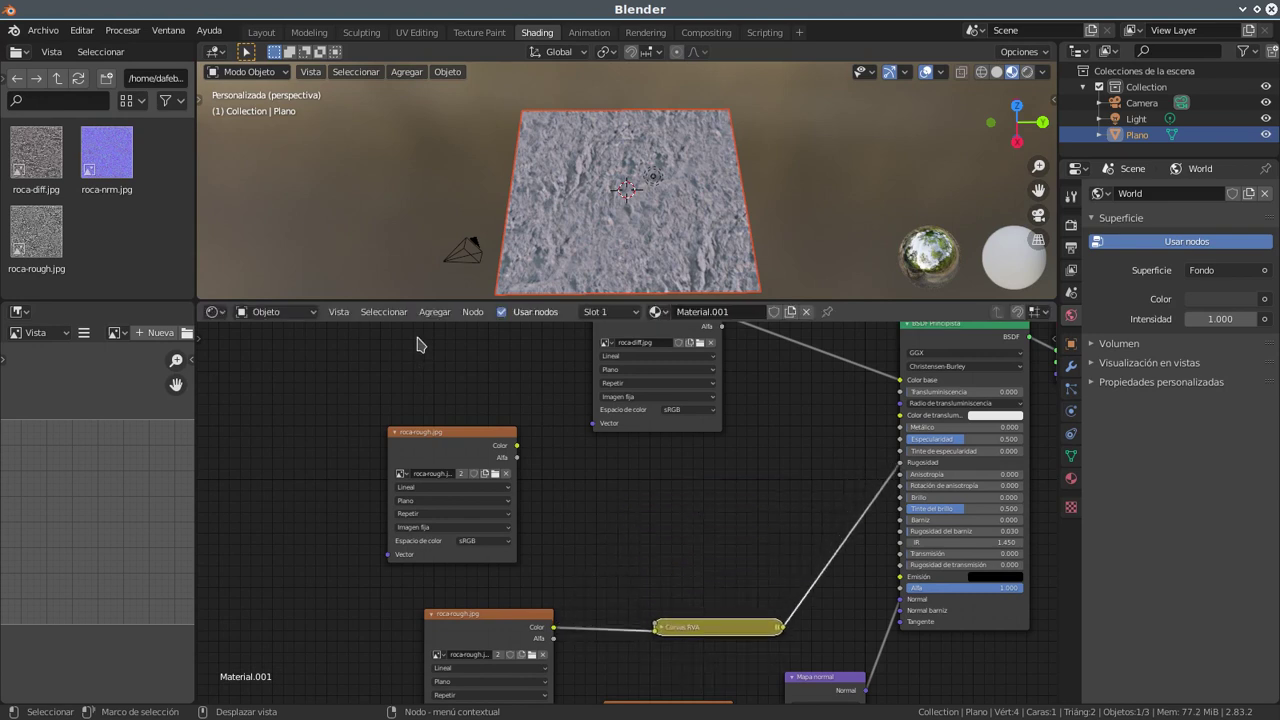
pyautogui.moveTo(518, 446); pyautogui.dragTo(872, 463)
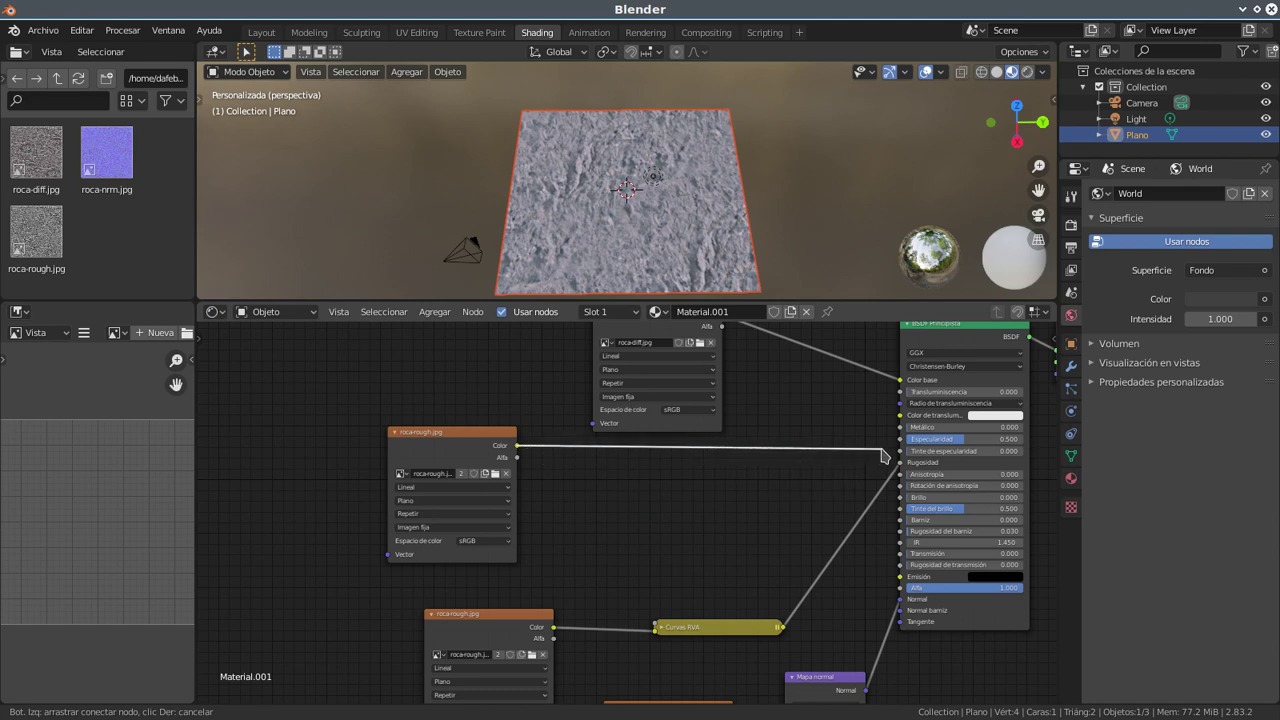
pyautogui.moveTo(872, 463); pyautogui.dragTo(899, 440)
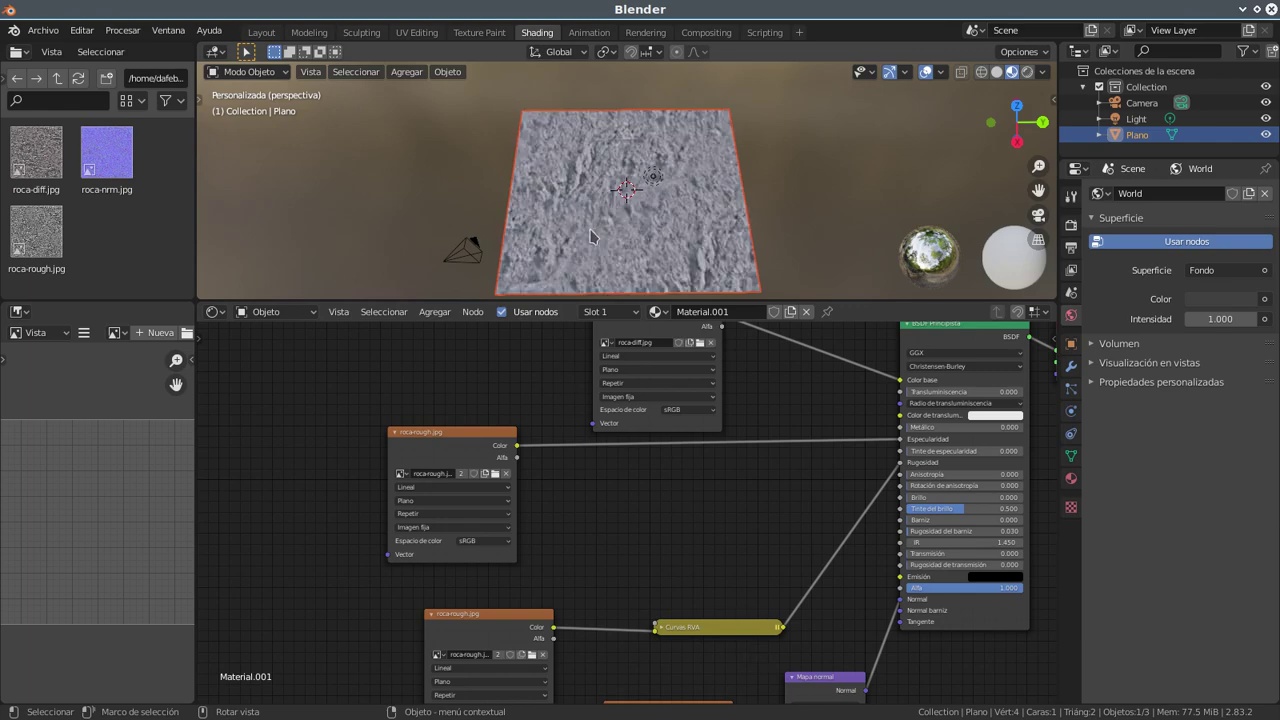
pyautogui.scroll(2, 591, 229)
pyautogui.scroll(5, 629, 180)
pyautogui.moveTo(629, 180); pyautogui.dragTo(723, 289)
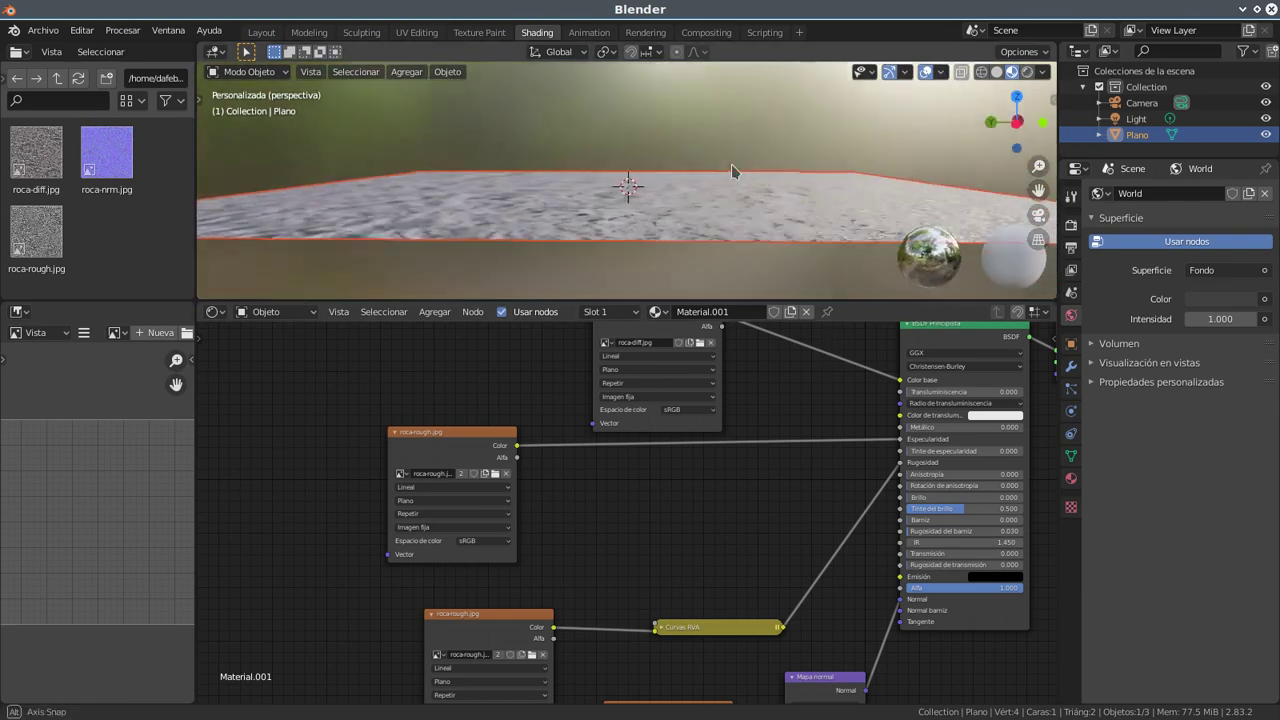
pyautogui.moveTo(723, 289); pyautogui.dragTo(766, 183)
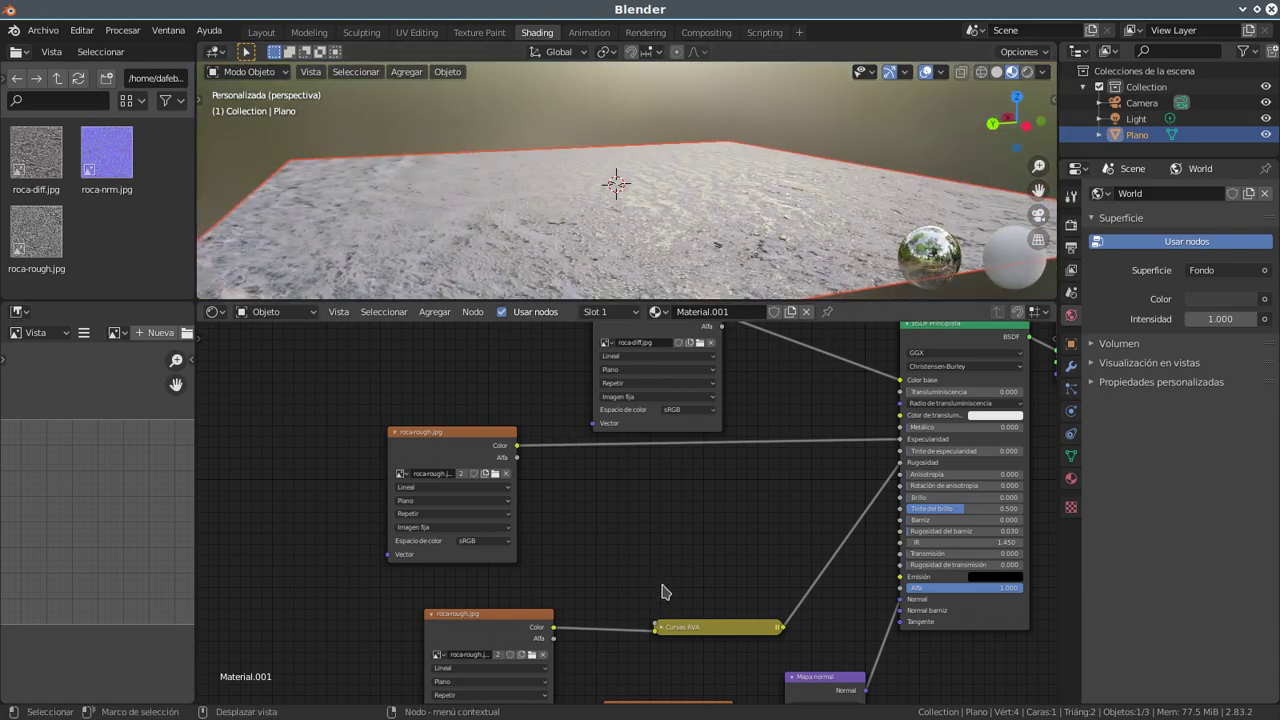
pyautogui.hotkey('shift', 'd')
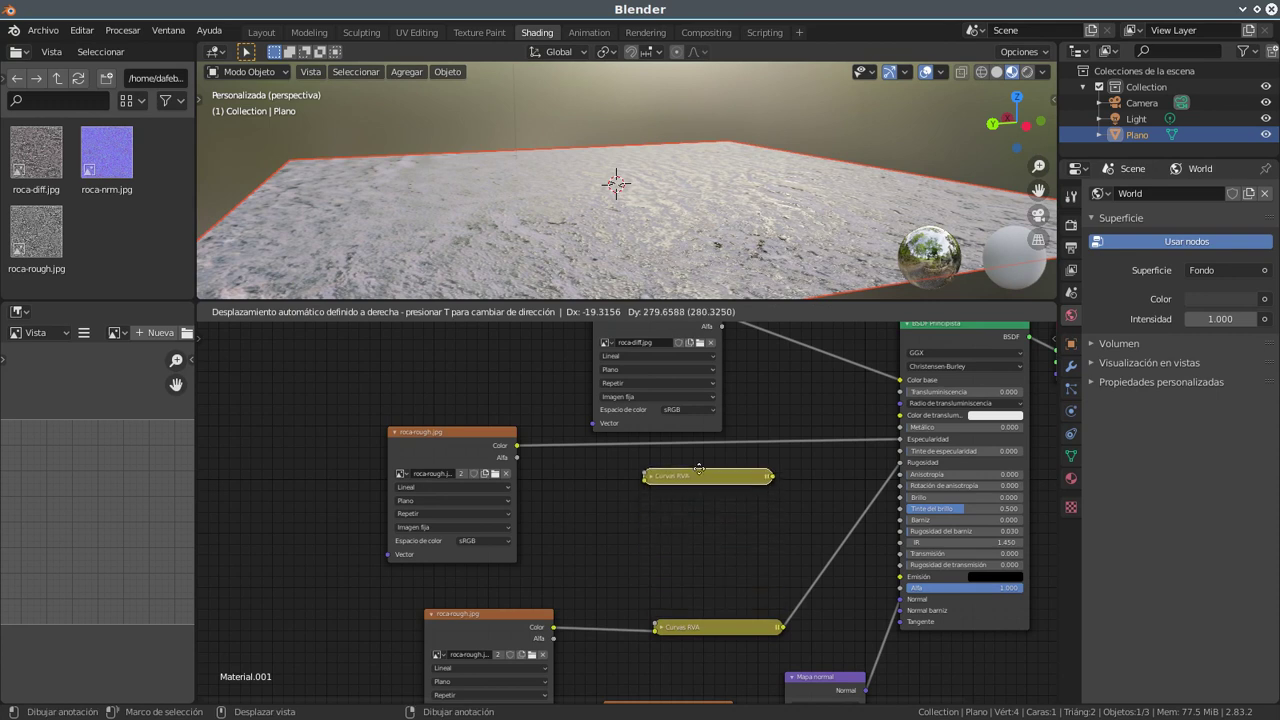
# Step: Drop the duplicated Curvas RVA onto the Especularidad link and shape its curve into a falling bowl
pyautogui.click(700, 447)
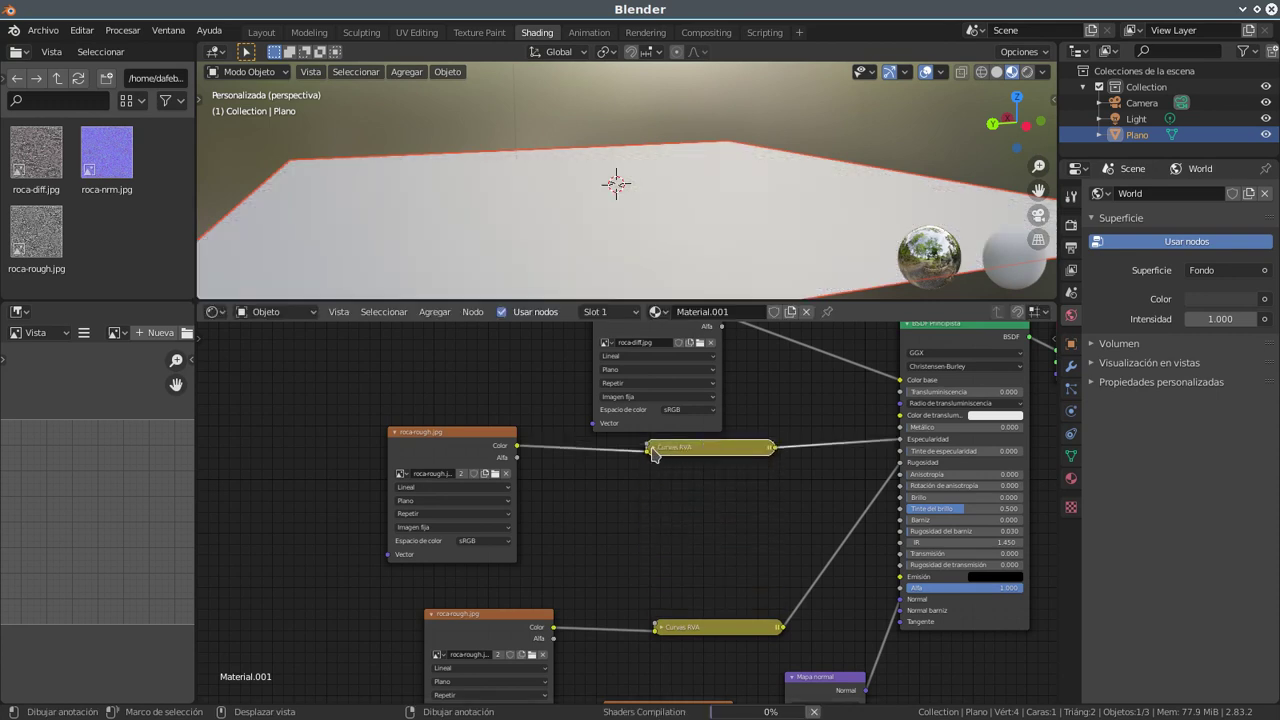
pyautogui.click(651, 448)
pyautogui.moveTo(710, 526); pyautogui.dragTo(725, 548)
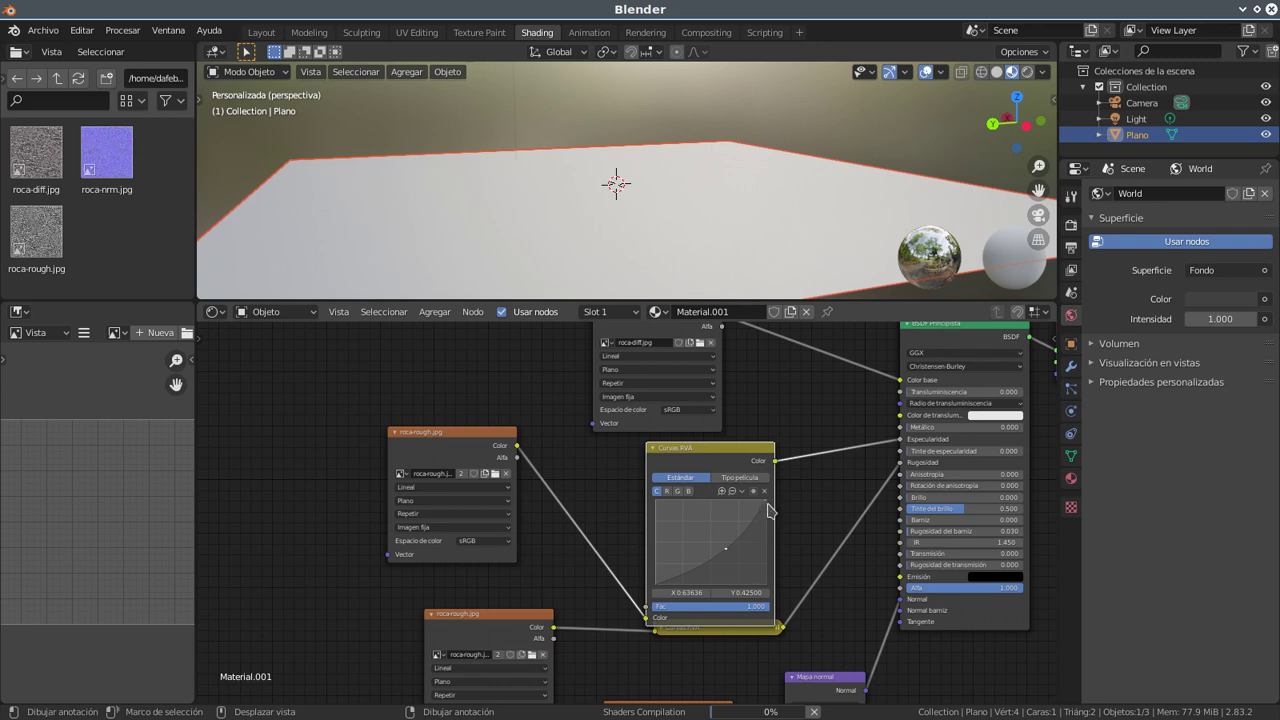
pyautogui.moveTo(769, 510); pyautogui.dragTo(761, 538)
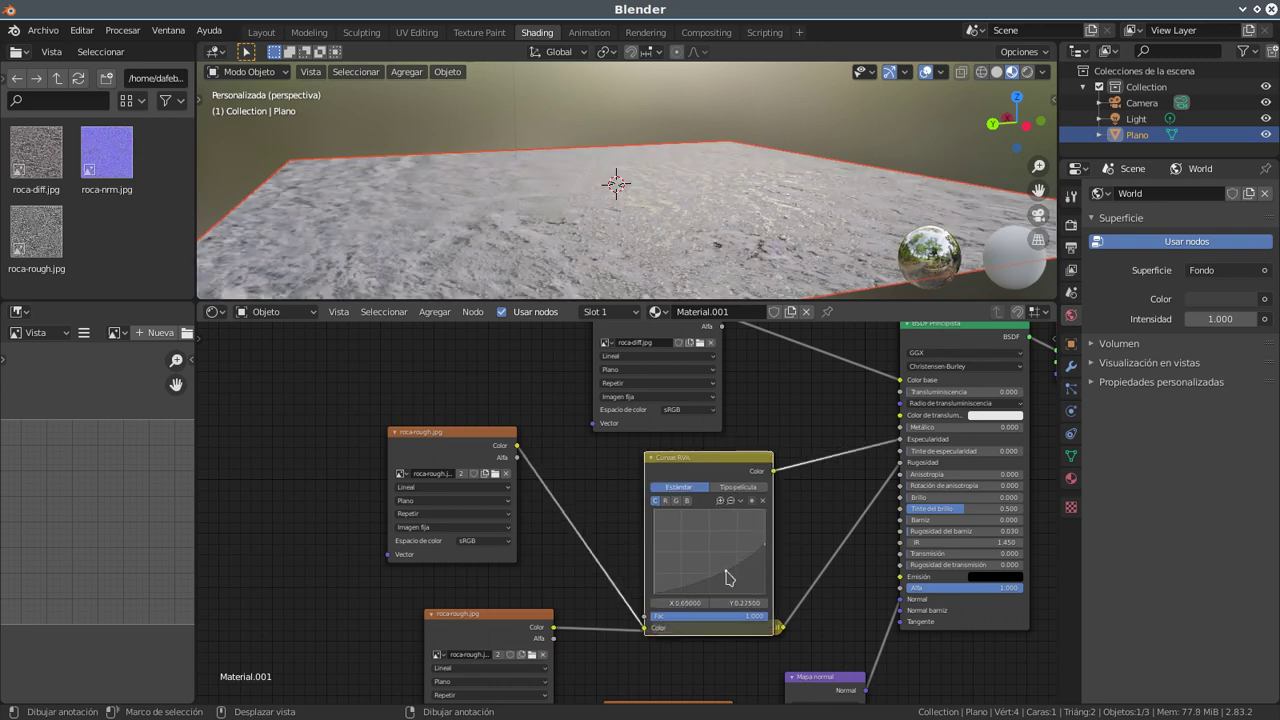
pyautogui.moveTo(654, 602); pyautogui.dragTo(654, 483)
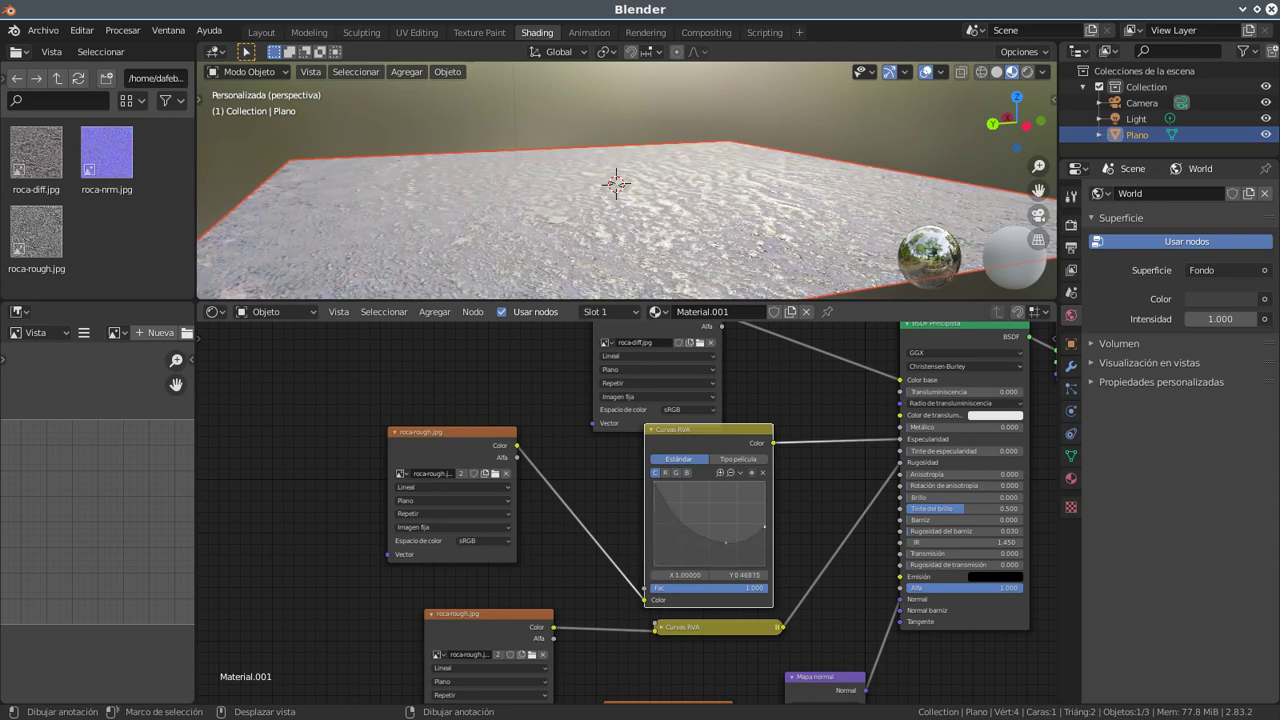
pyautogui.moveTo(765, 526); pyautogui.dragTo(765, 566)
pyautogui.moveTo(740, 523)
pyautogui.mouseDown()
pyautogui.moveTo(740, 558)
pyautogui.moveTo(733, 511)
pyautogui.mouseUp()
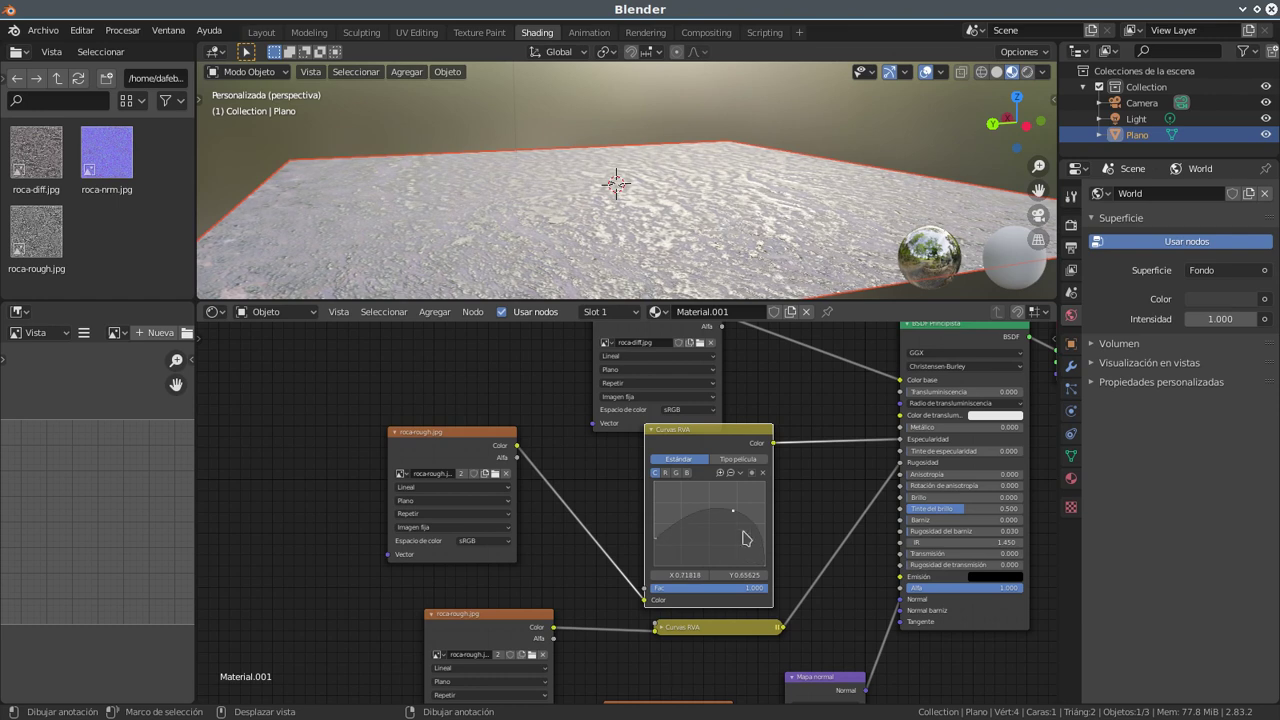
pyautogui.moveTo(764, 566); pyautogui.dragTo(765, 482)
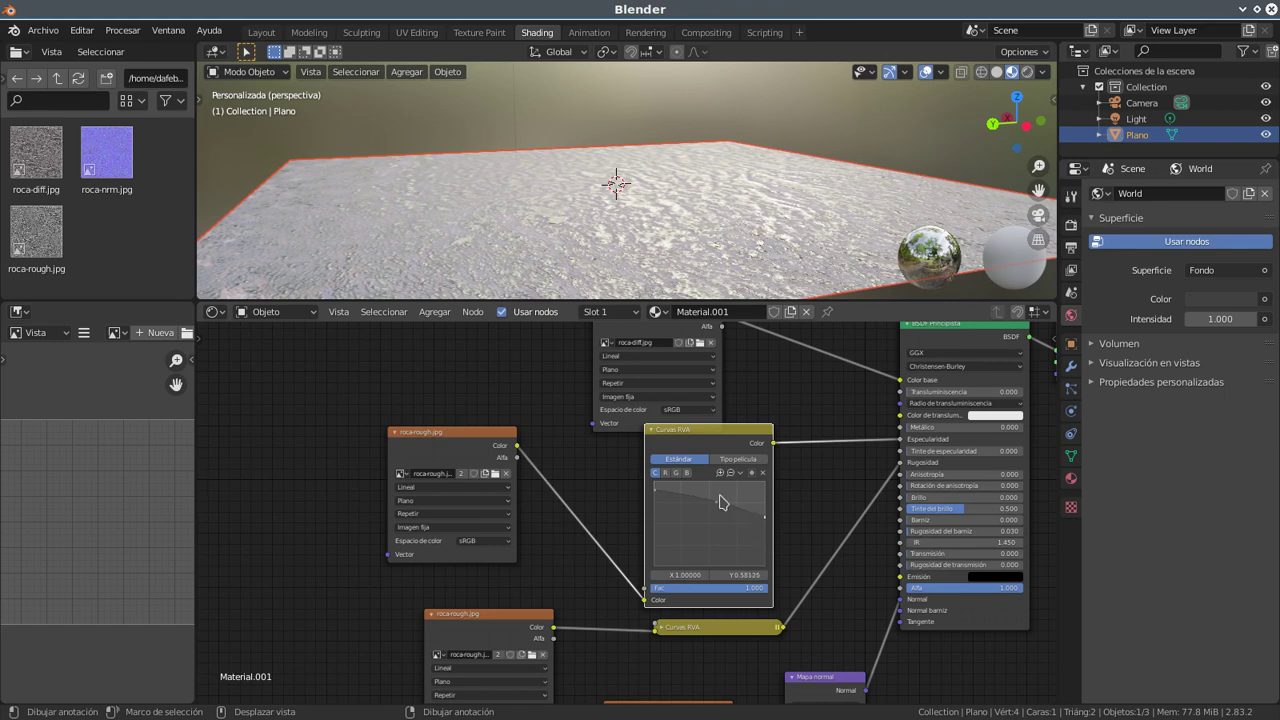
pyautogui.moveTo(719, 507); pyautogui.dragTo(700, 526)
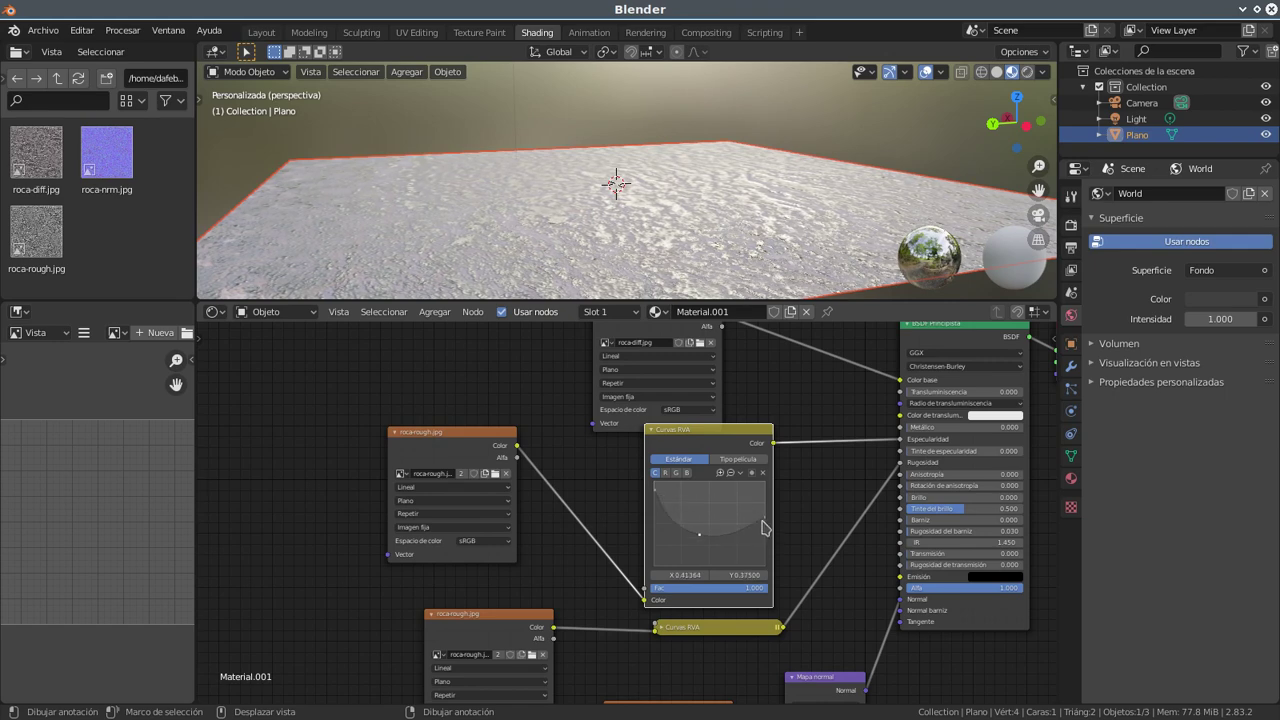
pyautogui.moveTo(752, 254)
pyautogui.mouseDown()
pyautogui.moveTo(555, 185)
pyautogui.moveTo(575, 200)
pyautogui.mouseUp()
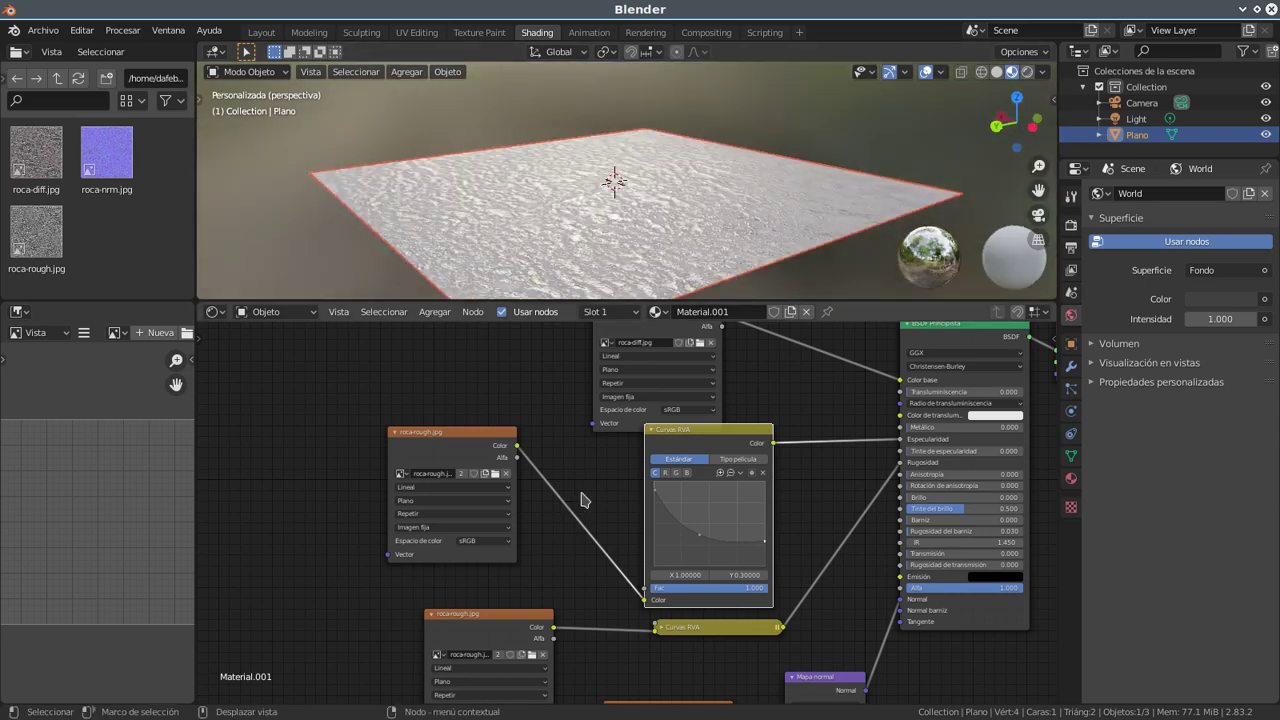
pyautogui.scroll(-2, 572, 482)
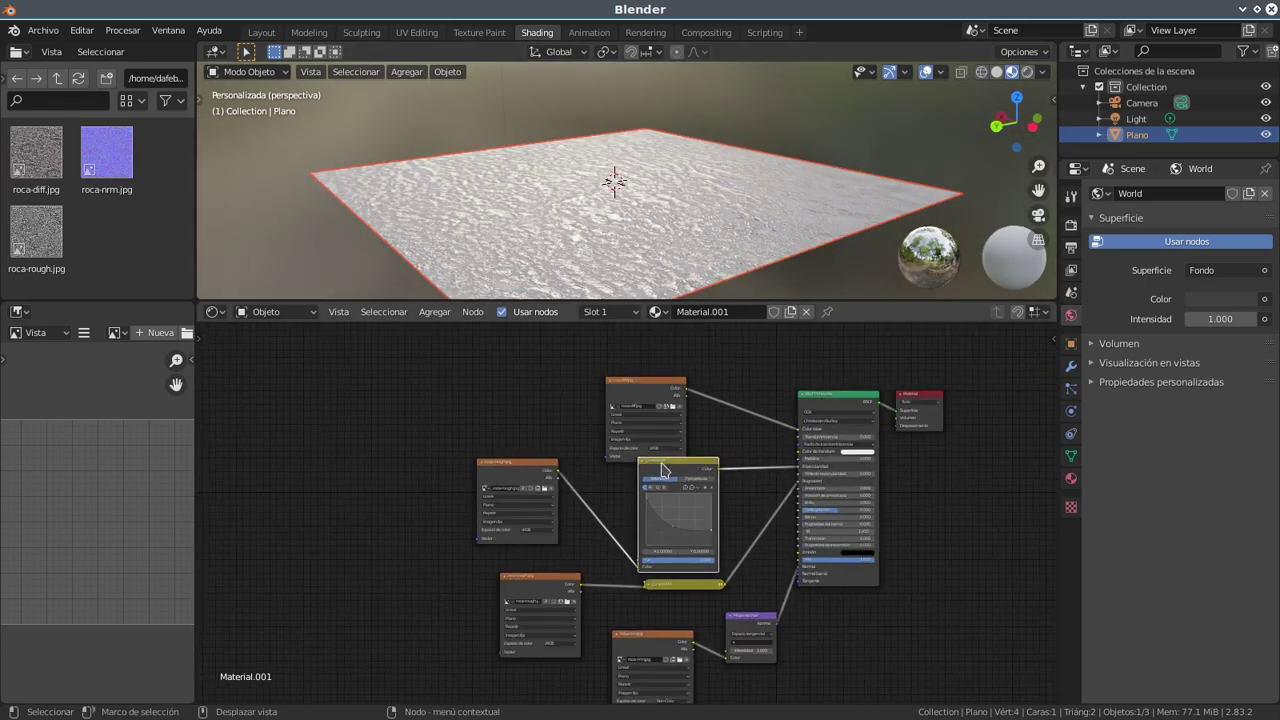
# Step: Collapse both Curvas RVA nodes with H and pan the node tree into a compact view
pyautogui.moveTo(662, 468); pyautogui.dragTo(662, 513)
pyautogui.press('h')
pyautogui.hscroll(3, 640, 500)
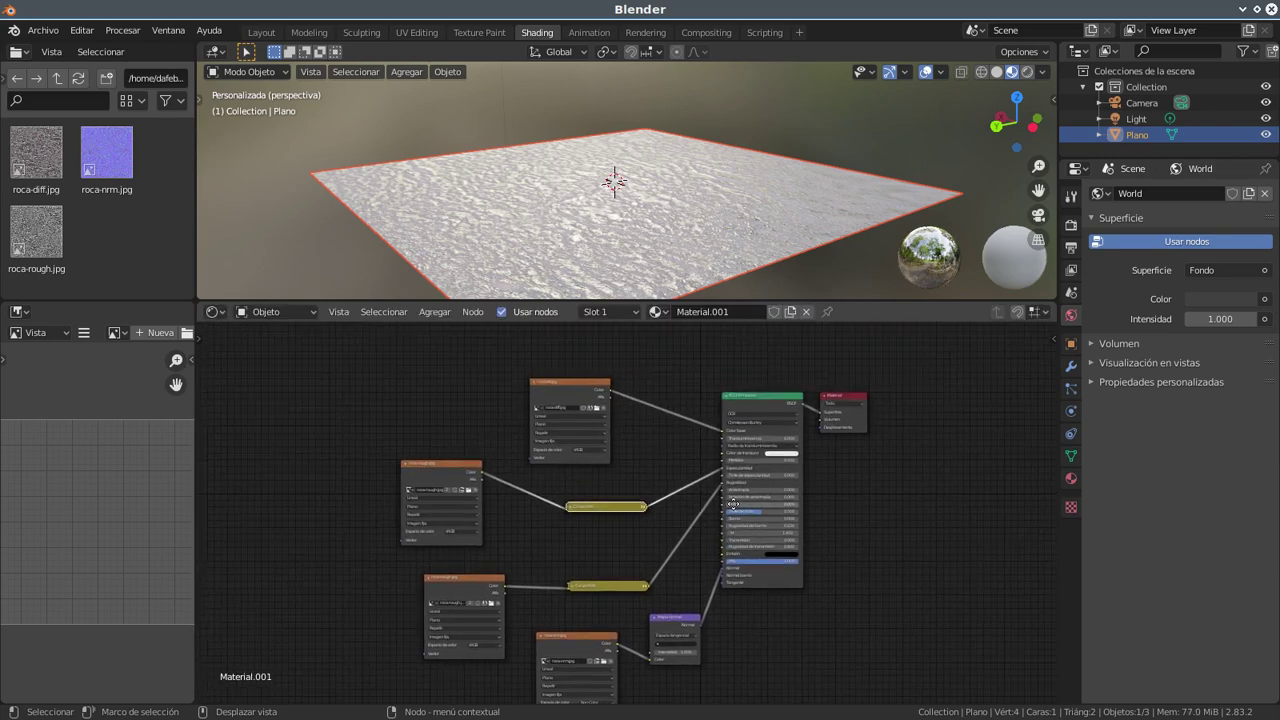
pyautogui.scroll(-3, 733, 503)
pyautogui.scroll(3, 675, 245)
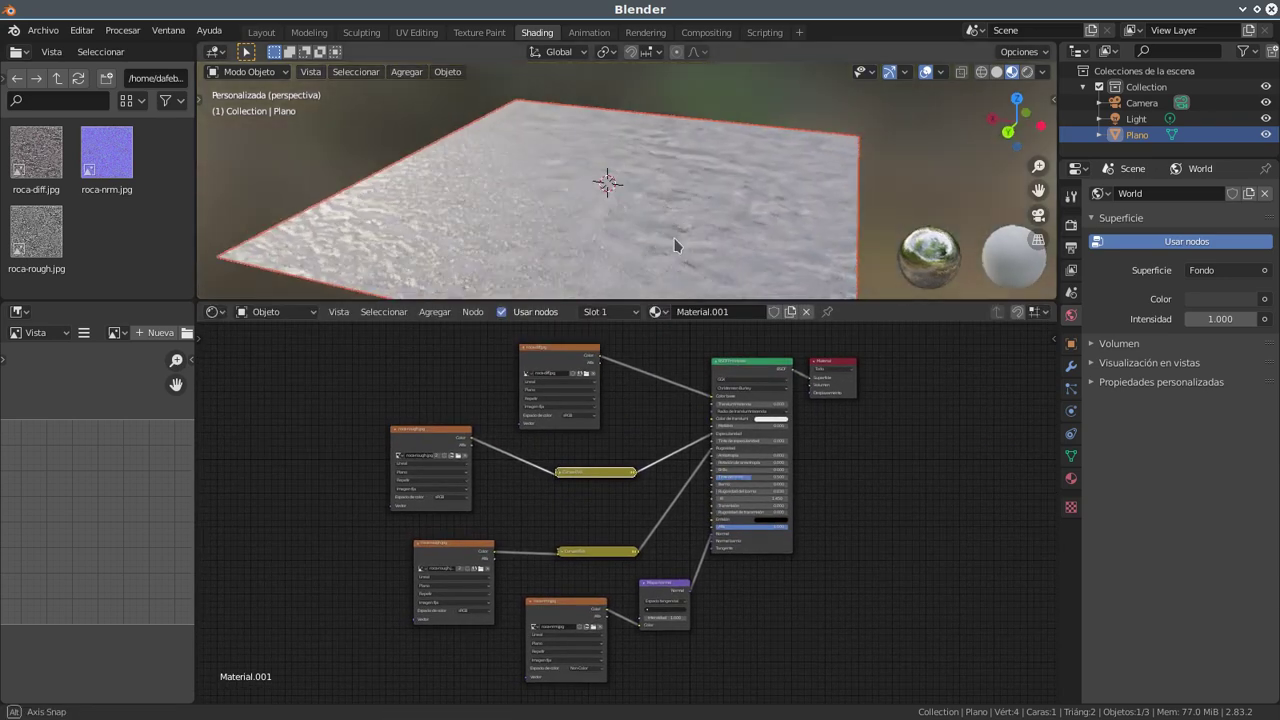
pyautogui.moveTo(675, 245)
pyautogui.mouseDown()
pyautogui.moveTo(751, 243)
pyautogui.moveTo(666, 206)
pyautogui.moveTo(755, 186)
pyautogui.moveTo(701, 190)
pyautogui.mouseUp()
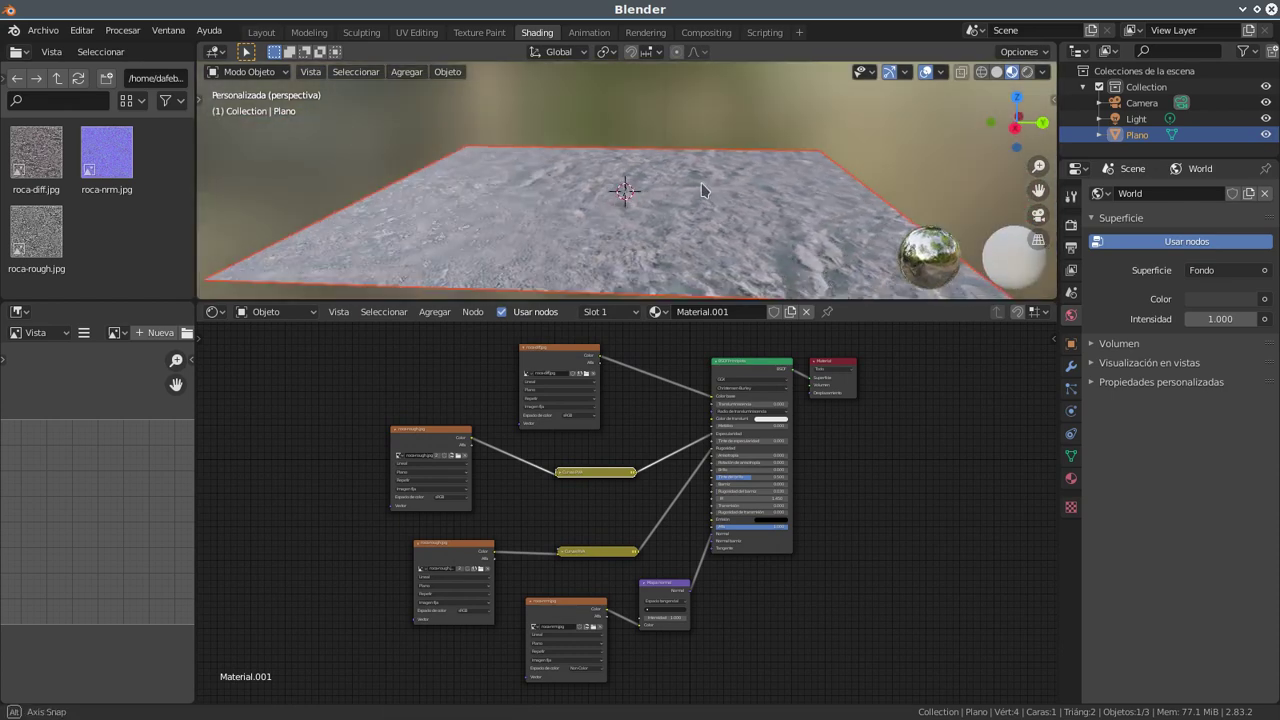